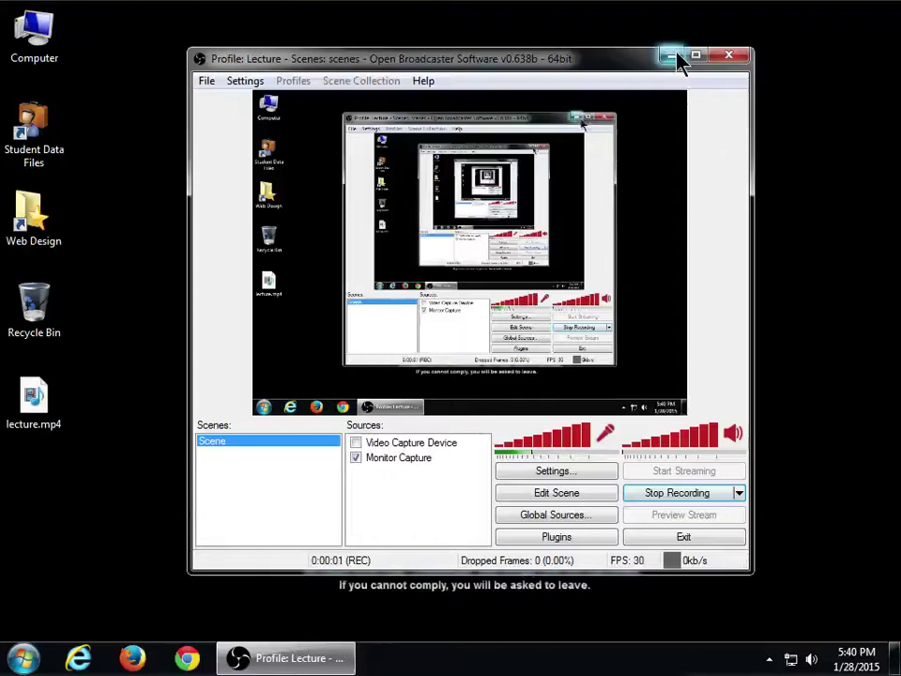
- Minimize OBS and bring up Chrome on the Southwestern College home page
{"action": "left_click", "coordinate": [672, 57]}
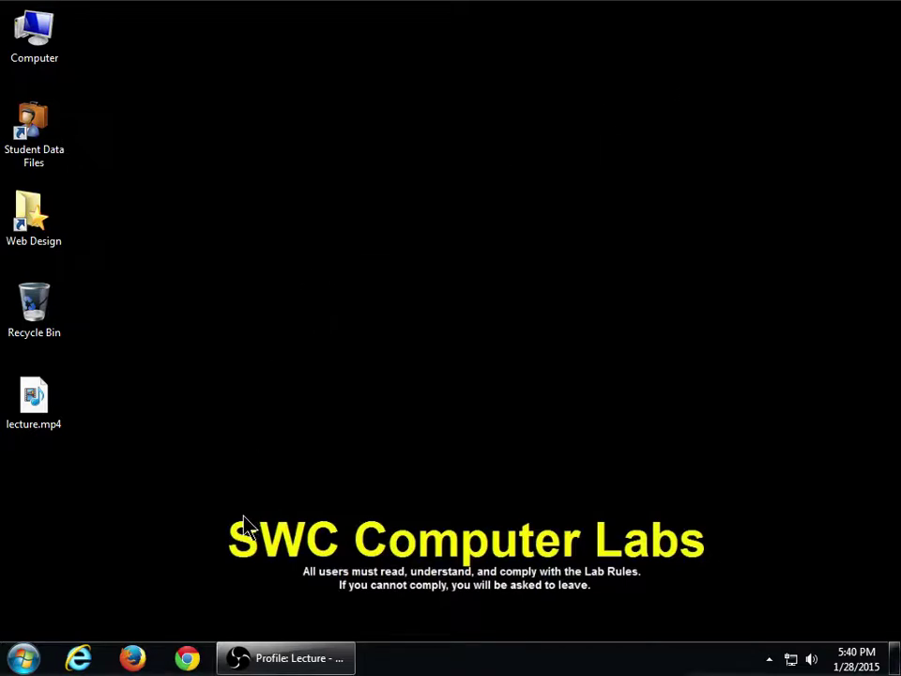
{"action": "left_click", "coordinate": [187, 657]}
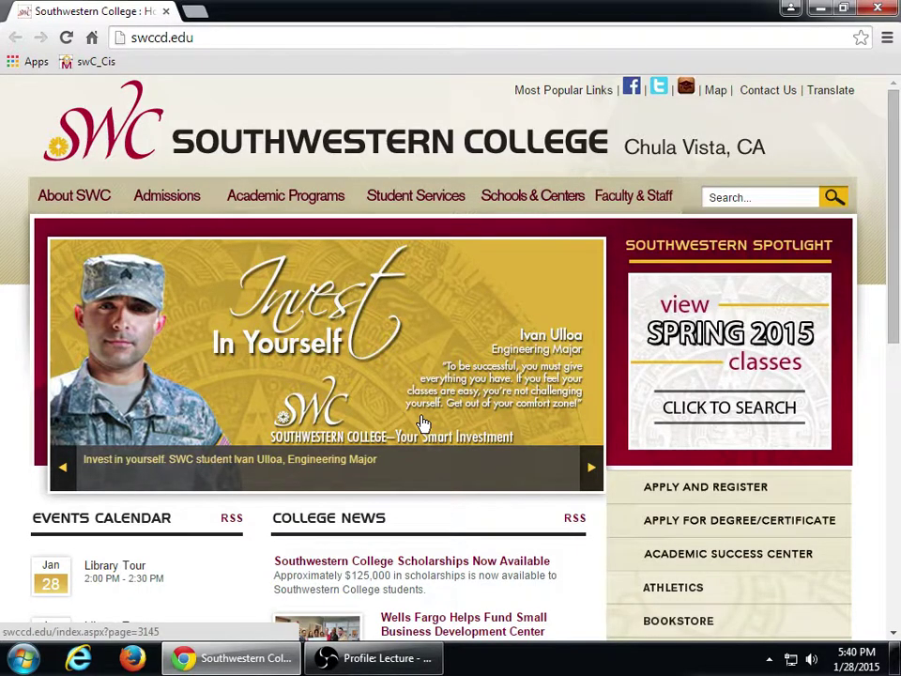
- Zoom in and load wordpress.com in Chrome's address bar
{"action": "key", "text": "super+plus"}
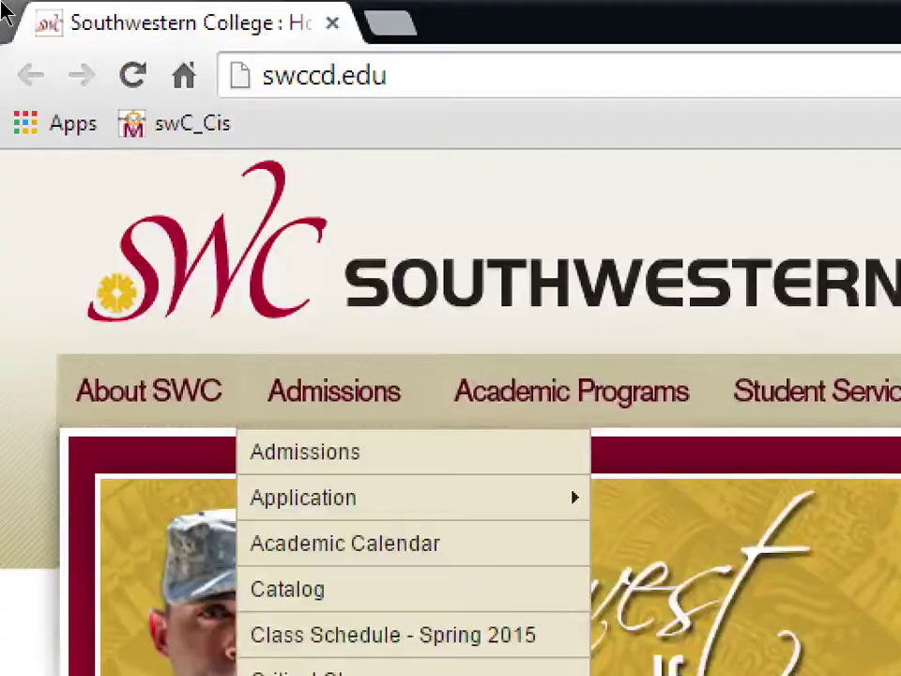
{"action": "left_click", "coordinate": [207, 34]}
{"action": "type", "text": "wor"}
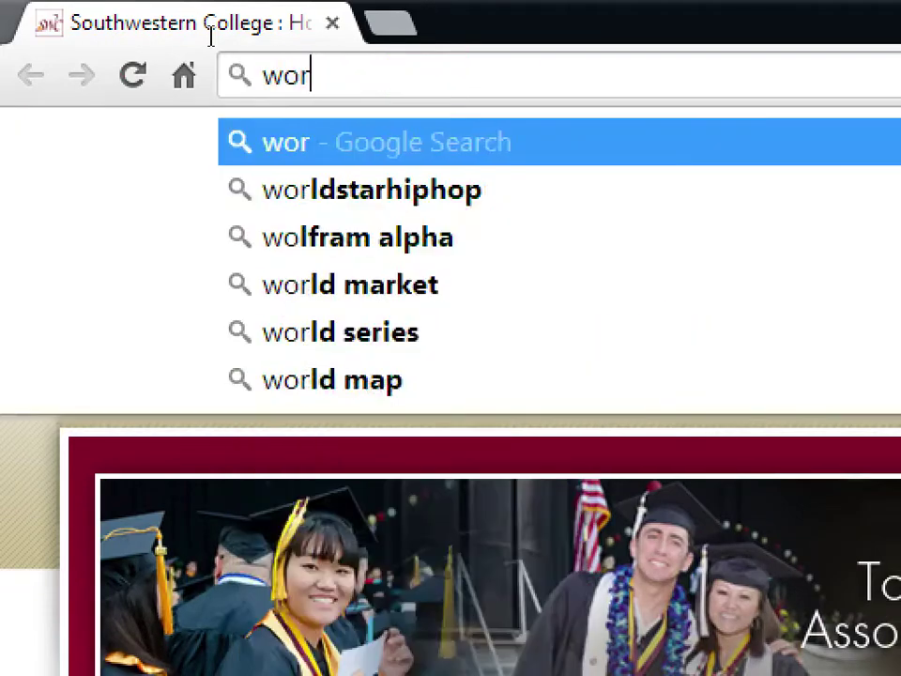
{"action": "type", "text": "dpress.com"}
{"action": "key", "text": "Return"}
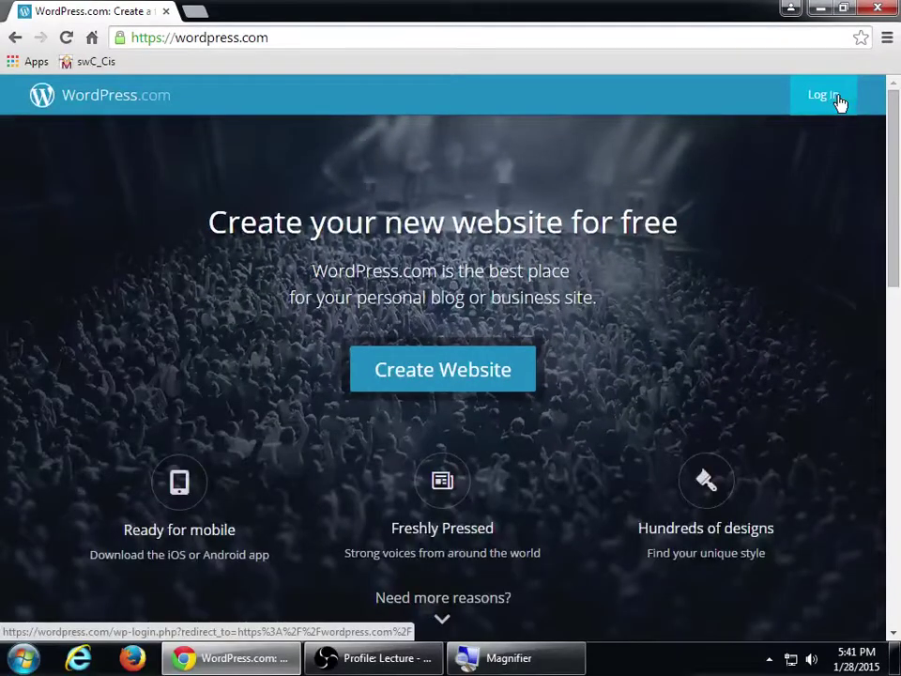
- Log in with the account e-mail and password, leaving Stay signed in unchecked
{"action": "left_click", "coordinate": [747, 179]}
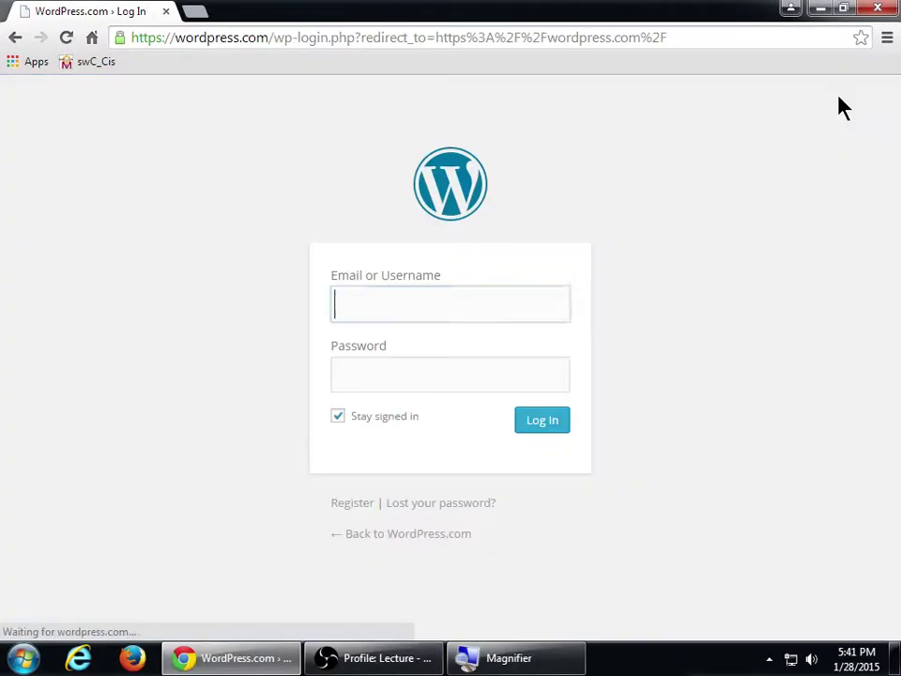
{"action": "left_click", "coordinate": [388, 415]}
{"action": "left_click", "coordinate": [408, 303]}
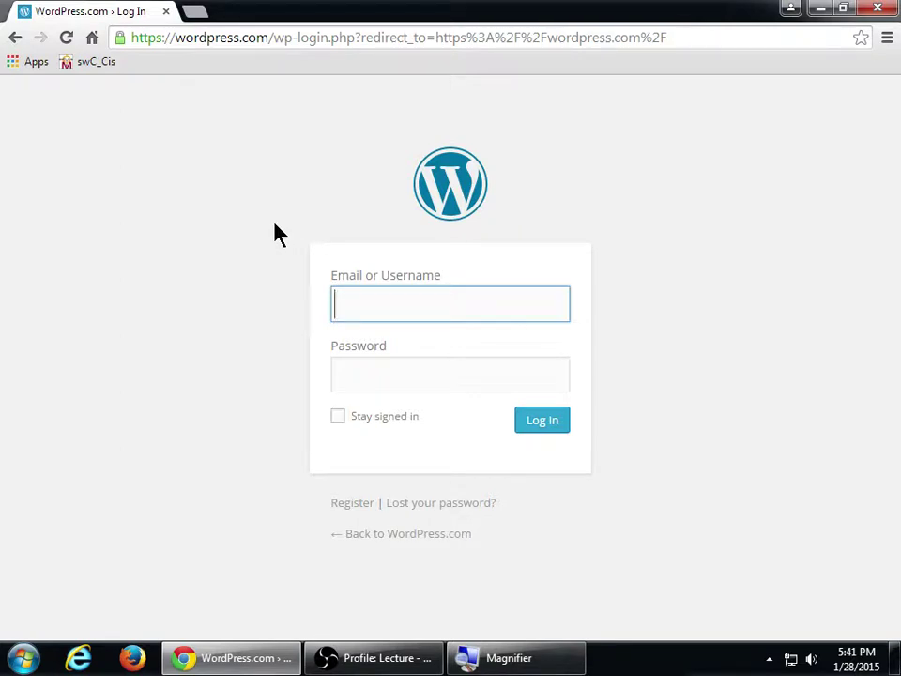
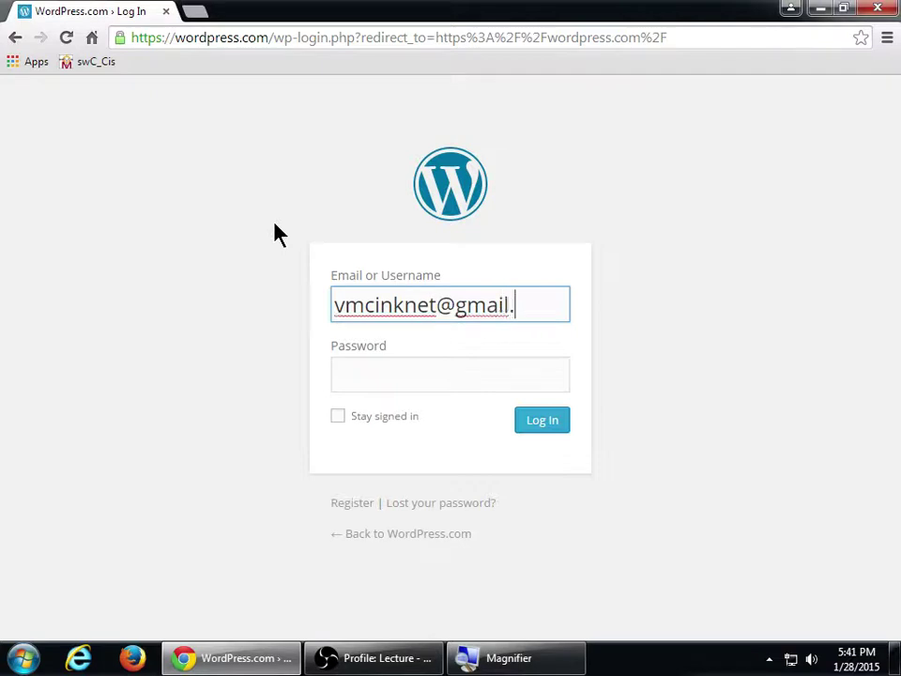
{"action": "key", "text": "Tab"}
{"action": "type", "text": "••••••••"}
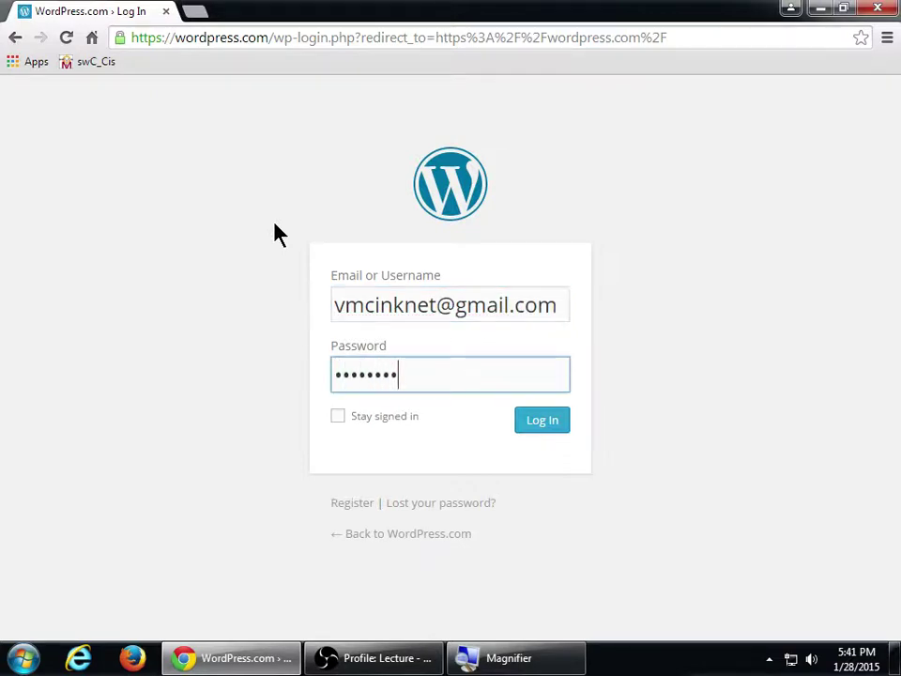
{"action": "type", "text": "••••••"}
{"action": "key", "text": "Return"}
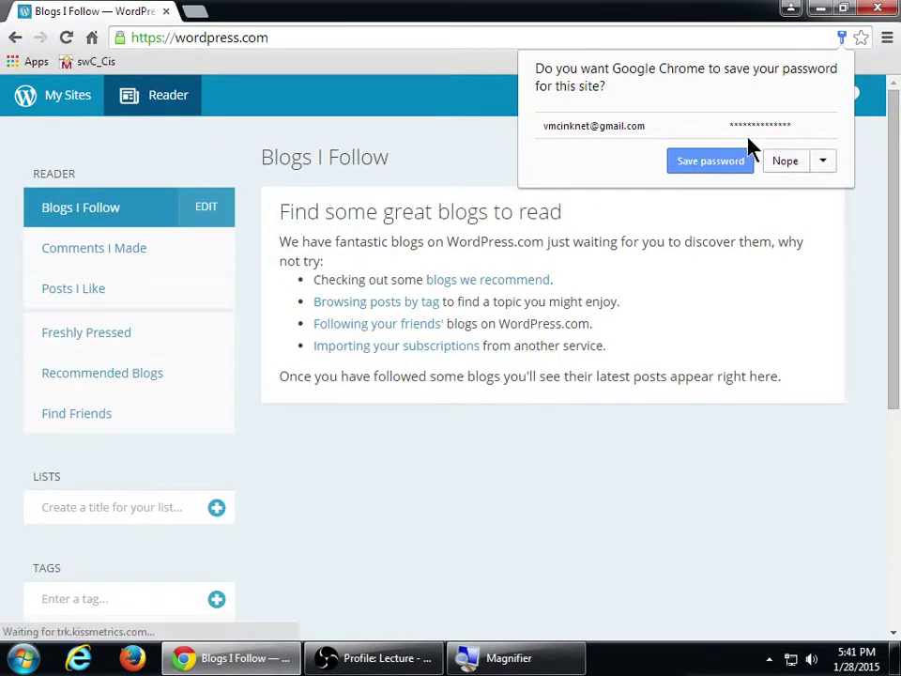
- Answer Nope to Chrome's save-password prompt and zoom in on the Blogs I Follow page
{"action": "left_click", "coordinate": [783, 165]}
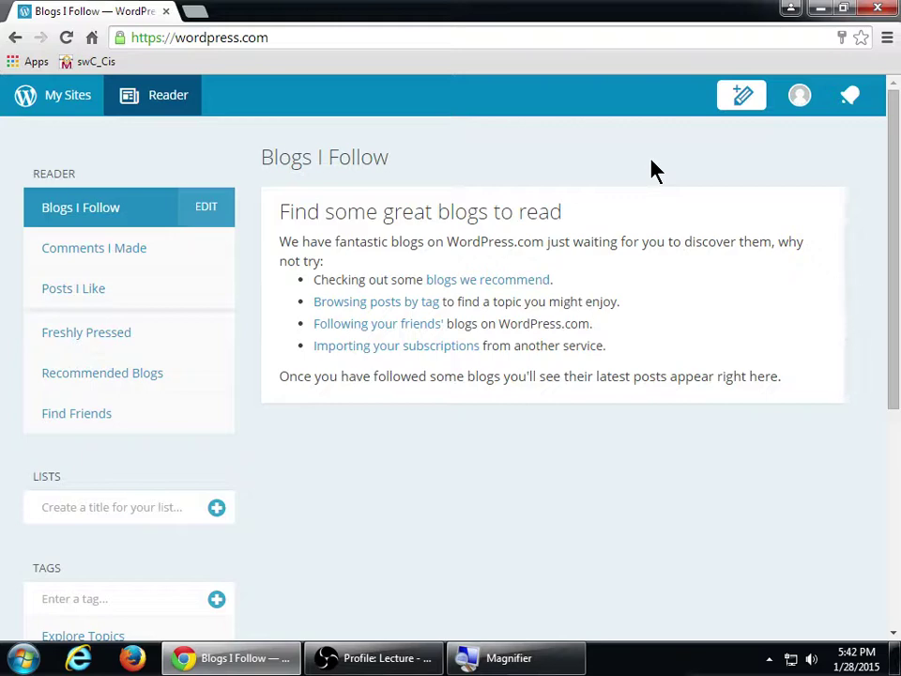
{"action": "key", "text": "super+plus"}
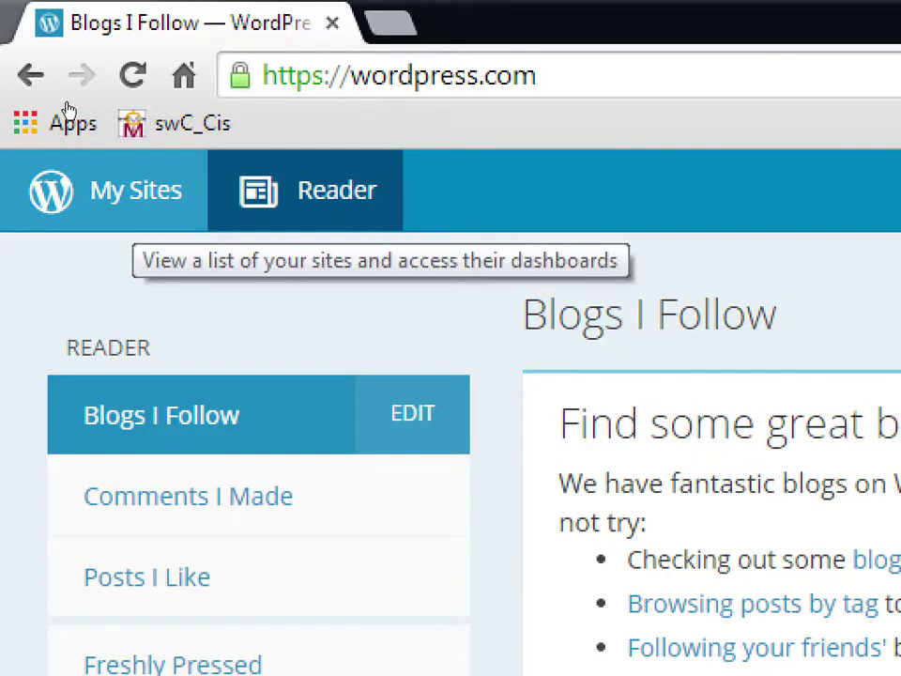
- Open the Victor's Designs Stats page and scroll through its chart and sidebar
{"action": "left_click", "coordinate": [122, 190]}
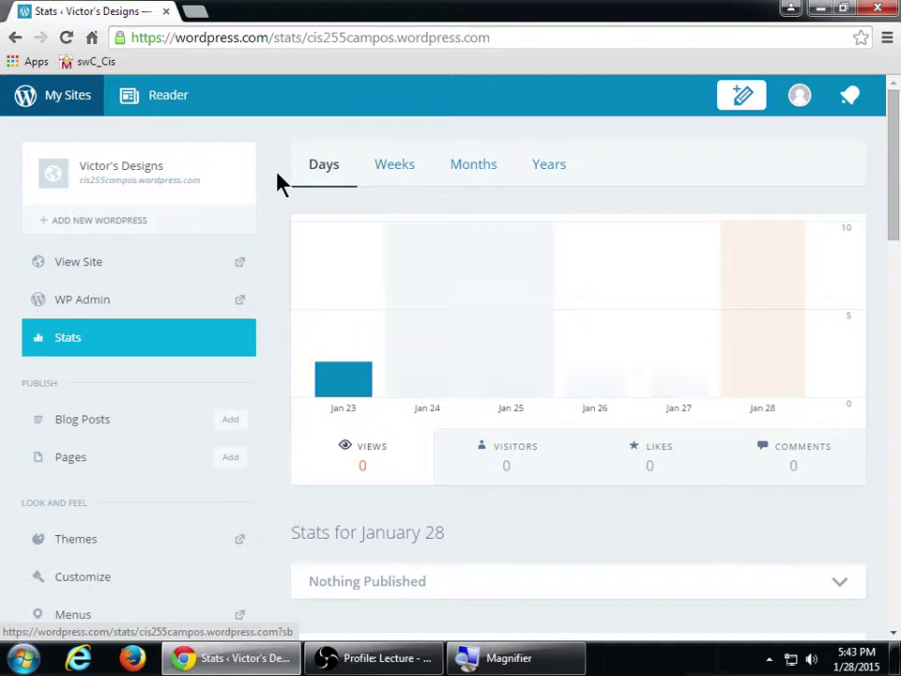
{"action": "scroll", "coordinate": [248, 392], "scroll_direction": "down", "scroll_amount": 2}
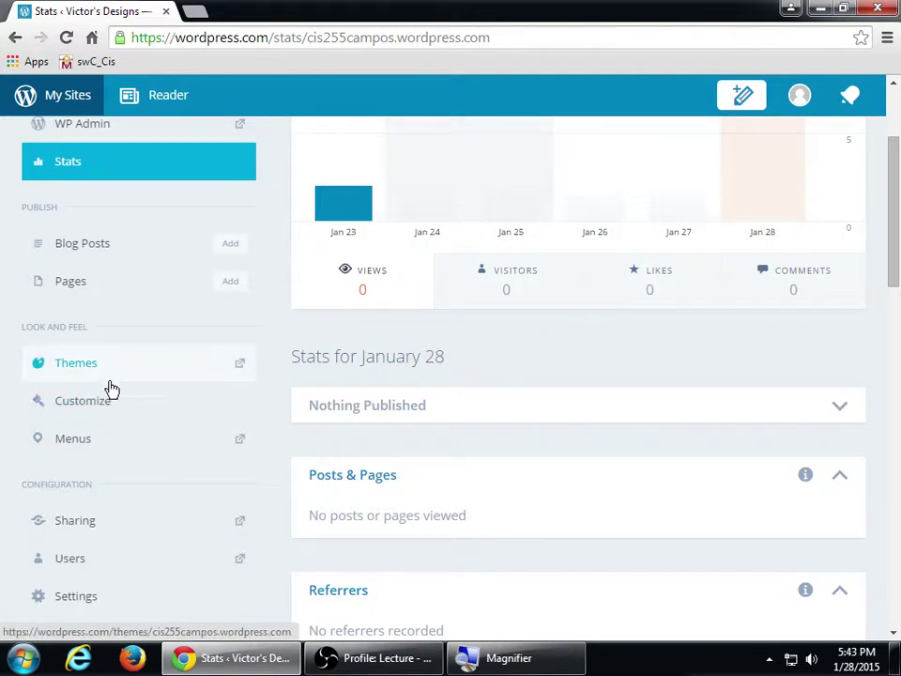
{"action": "scroll", "coordinate": [282, 469], "scroll_direction": "down", "scroll_amount": 2}
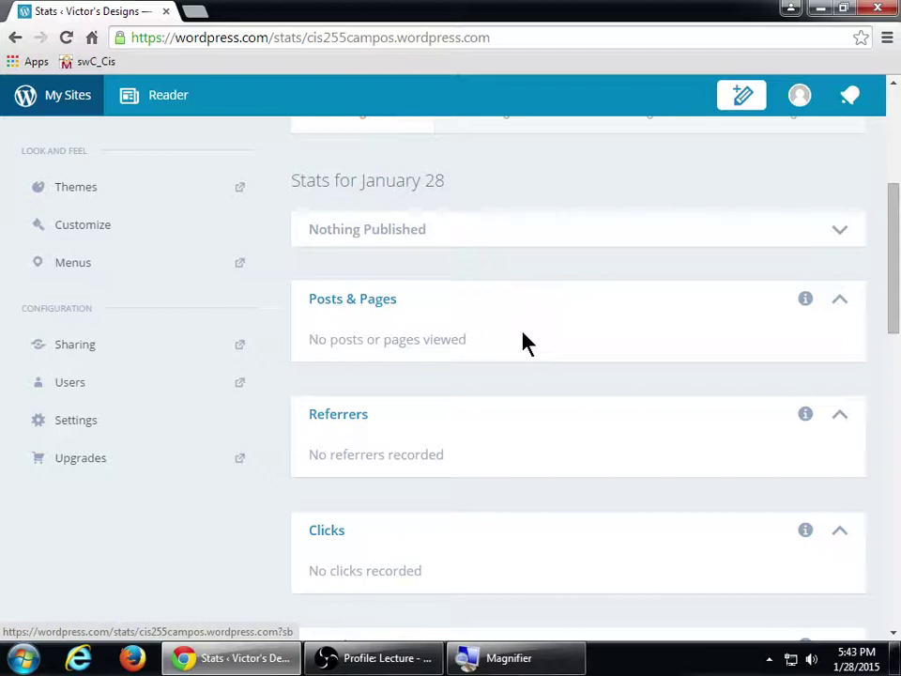
{"action": "scroll", "coordinate": [521, 333], "scroll_direction": "up", "scroll_amount": 4}
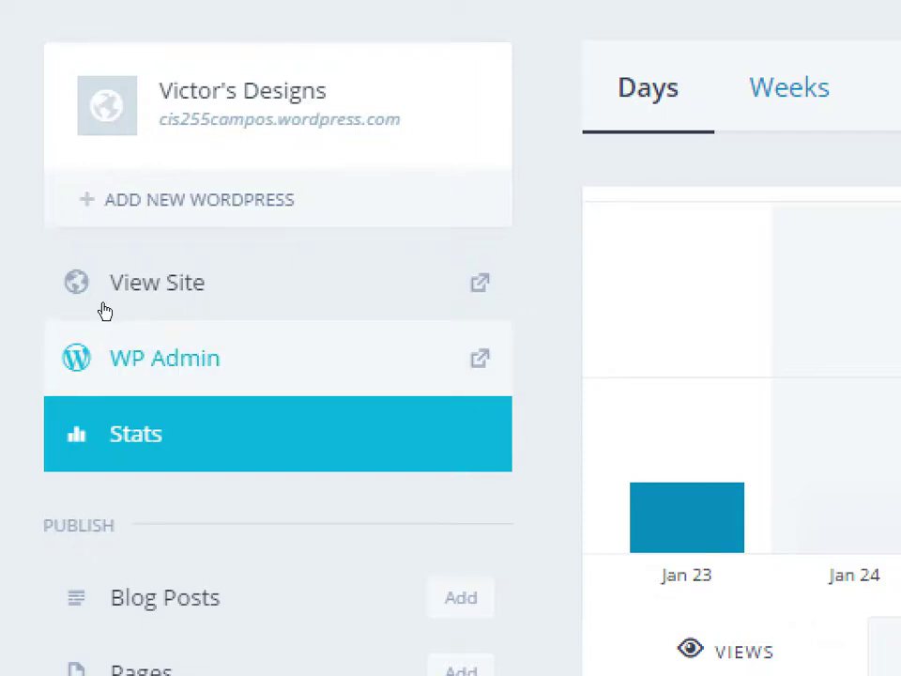
- Open the Victor's Designs dashboard in a new tab, then show the My Sites menu
{"action": "left_click", "coordinate": [104, 314]}
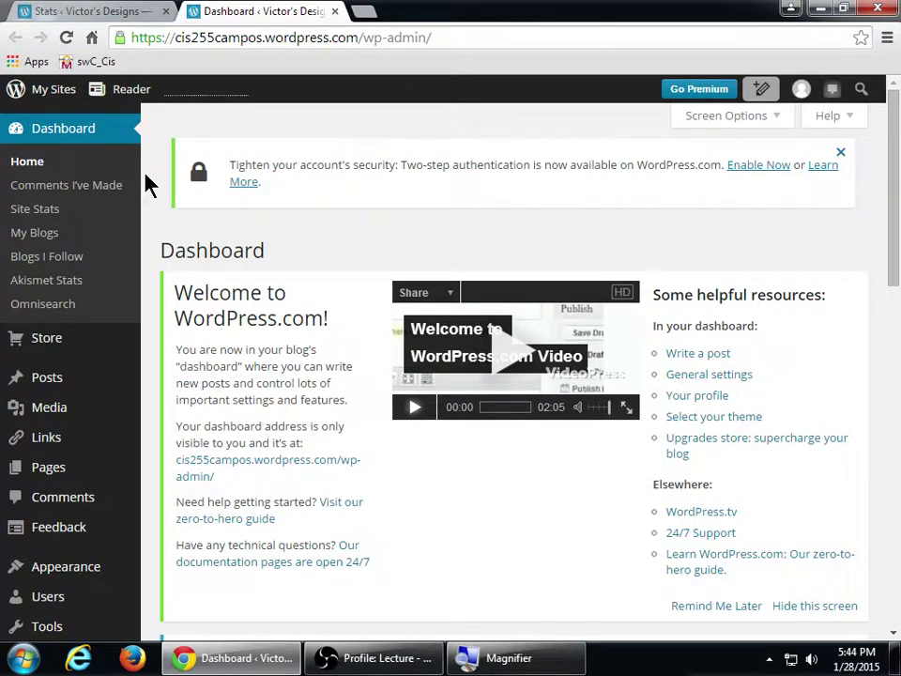
{"action": "scroll", "coordinate": [155, 178], "scroll_direction": "down", "scroll_amount": 5}
{"action": "scroll", "coordinate": [159, 181], "scroll_direction": "up", "scroll_amount": 5}
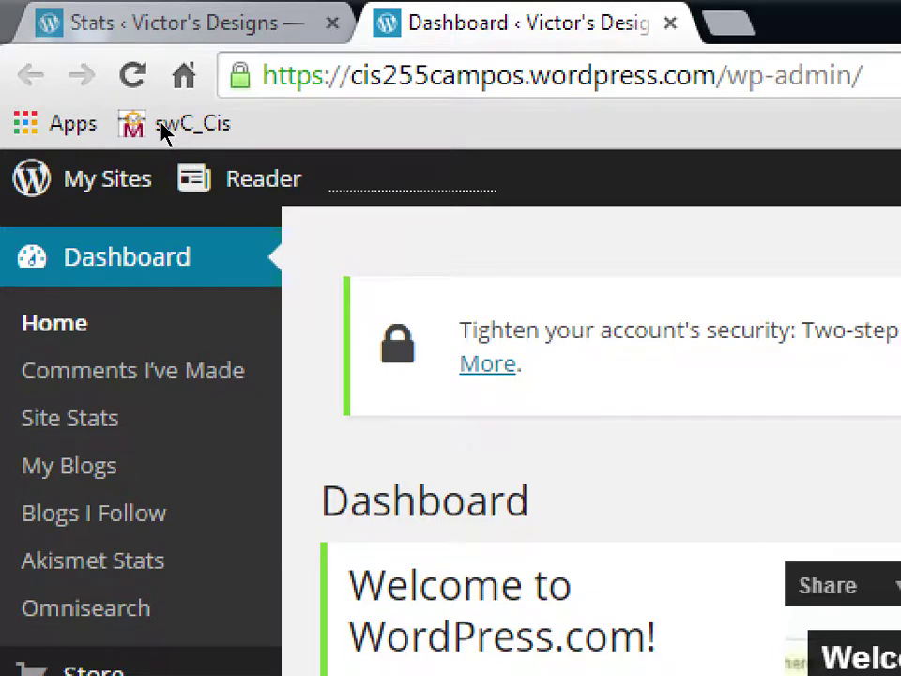
{"action": "left_click", "coordinate": [94, 179]}
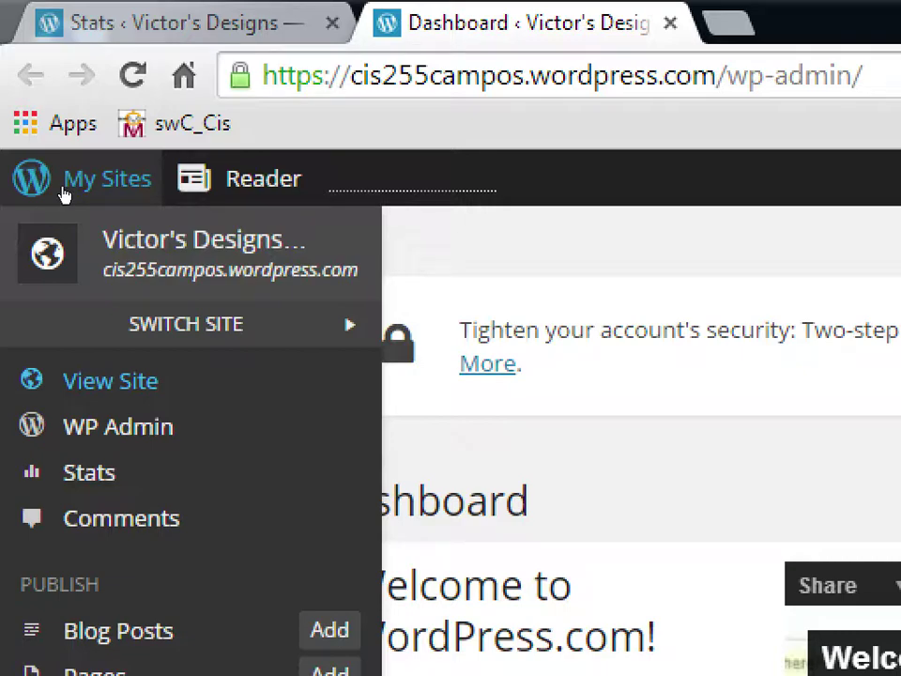
{"action": "left_click", "coordinate": [59, 197]}
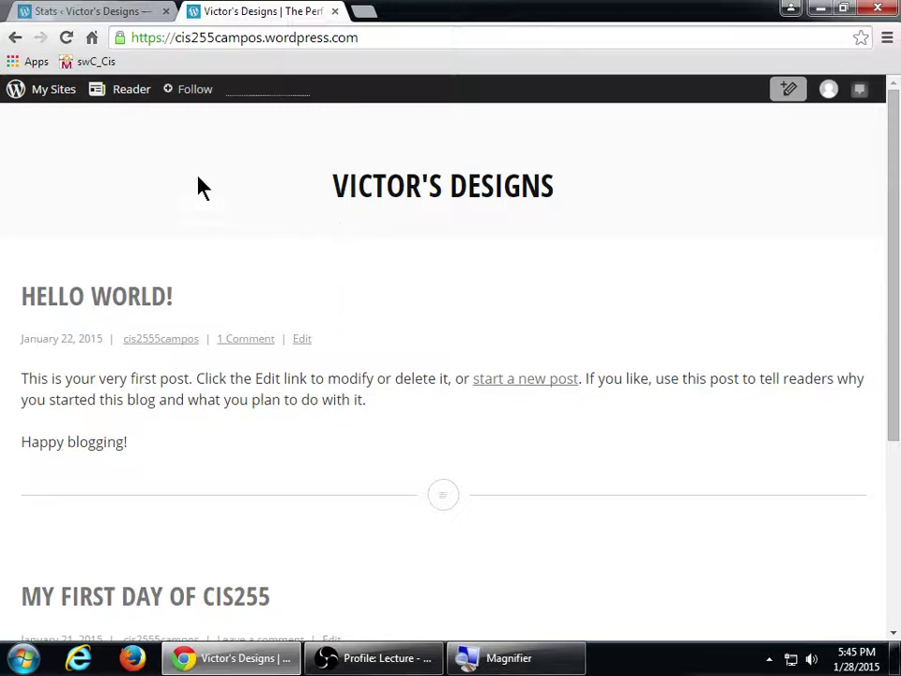
{"action": "mouse_move", "coordinate": [60, 101]}
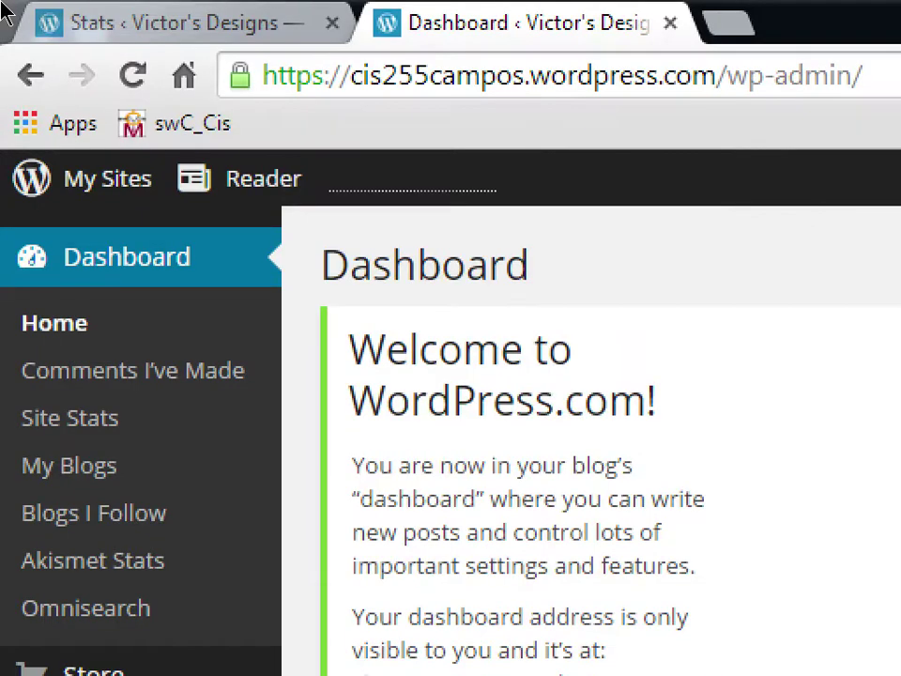
- Close the leftover Stats tab with a middle-click
{"action": "middle_click", "coordinate": [155, 20]}
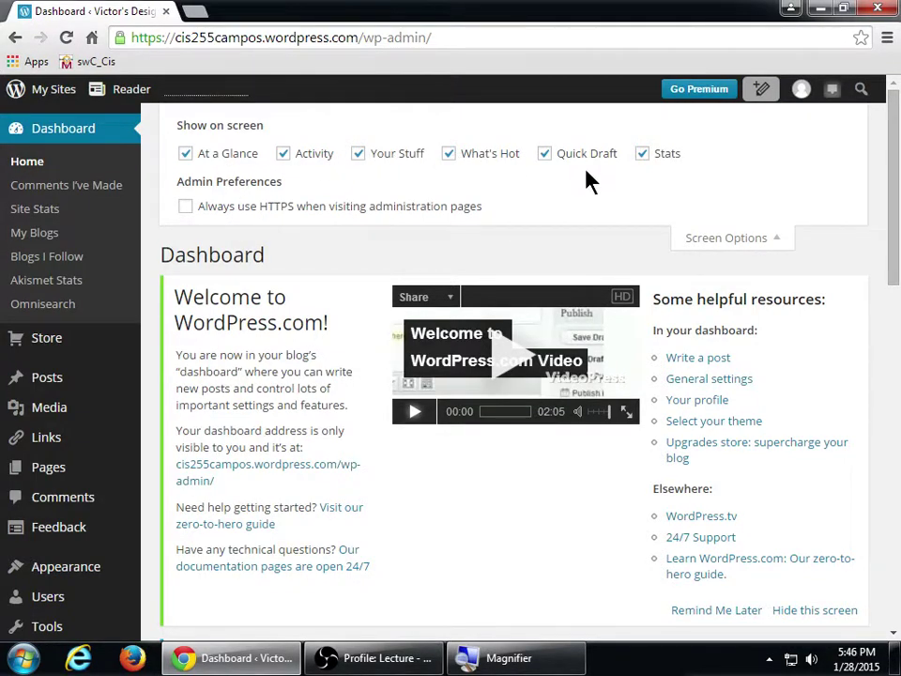
- Untick What's Hot in Screen Options, keeping Activity, Quick Draft, Stats and the rest ticked
{"action": "scroll", "coordinate": [590, 222], "scroll_direction": "down", "scroll_amount": 3}
{"action": "scroll", "coordinate": [589, 221], "scroll_direction": "down", "scroll_amount": 8}
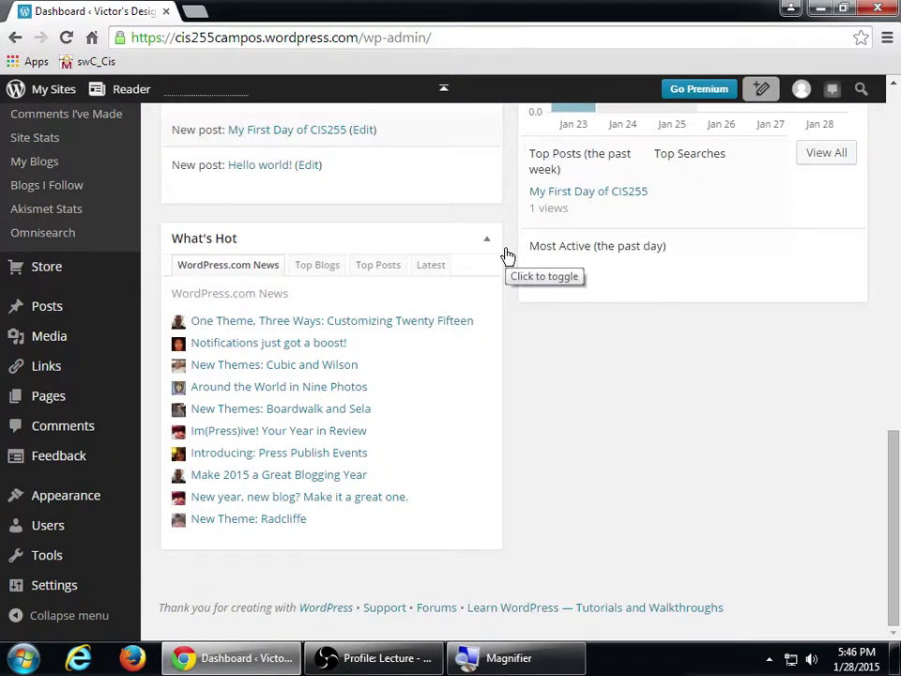
{"action": "scroll", "coordinate": [507, 255], "scroll_direction": "up", "scroll_amount": 12}
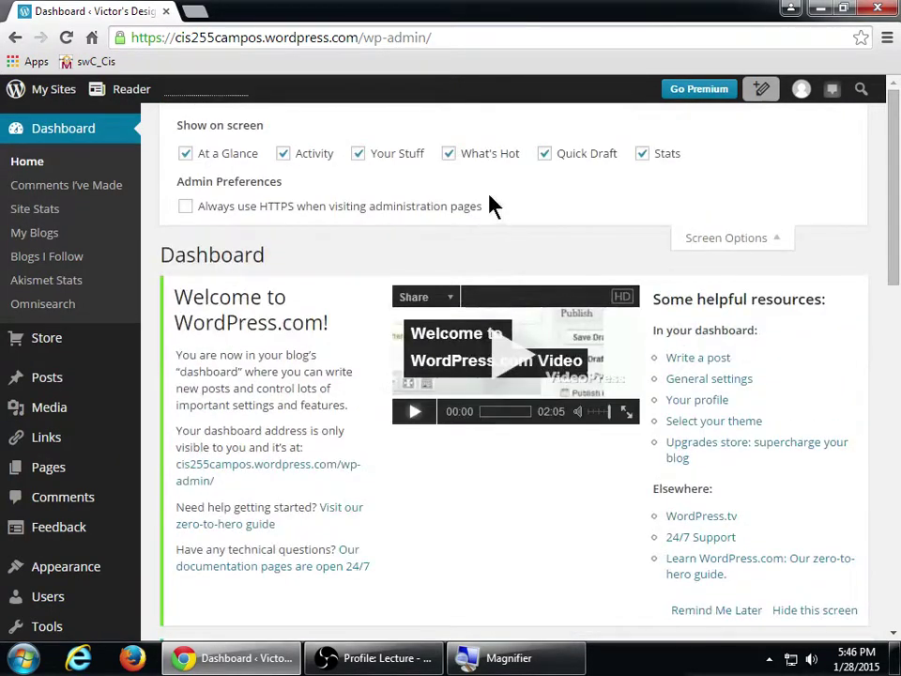
{"action": "left_click", "coordinate": [449, 154]}
{"action": "scroll", "coordinate": [507, 364], "scroll_direction": "down", "scroll_amount": 8}
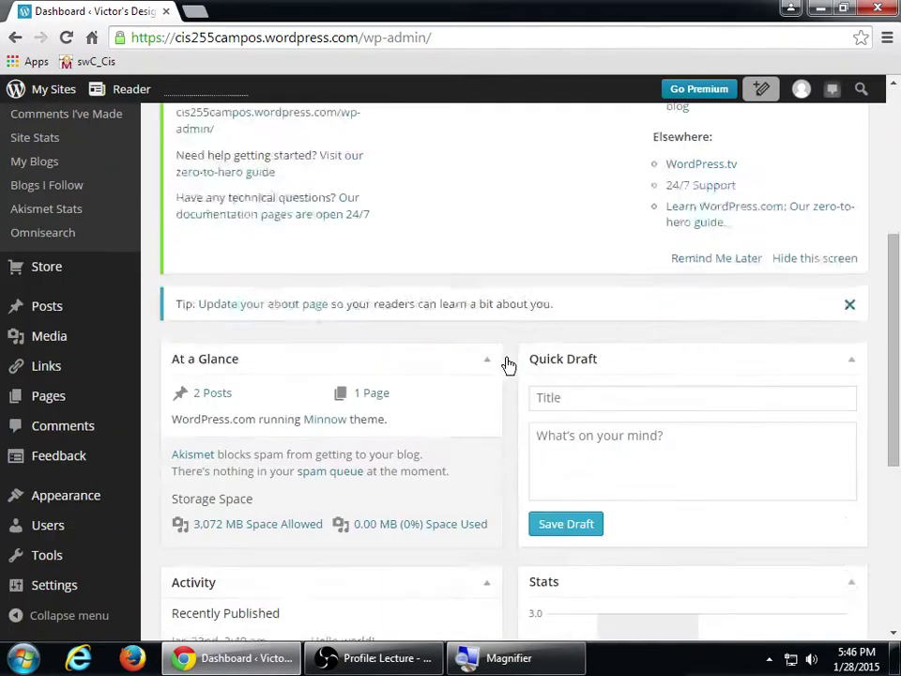
{"action": "scroll", "coordinate": [507, 364], "scroll_direction": "up", "scroll_amount": 1}
{"action": "scroll", "coordinate": [507, 364], "scroll_direction": "up", "scroll_amount": 3}
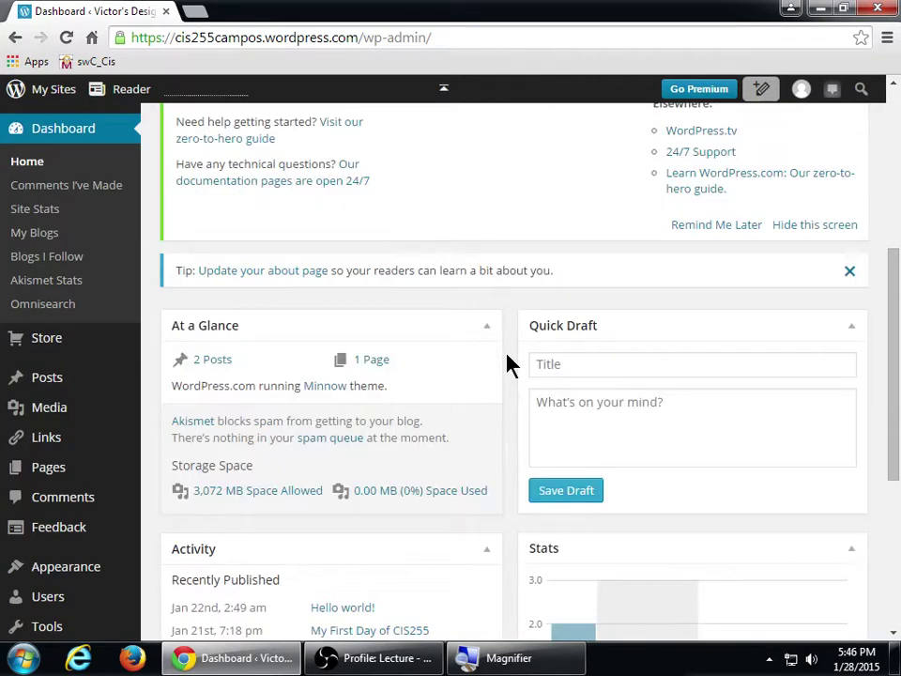
{"action": "scroll", "coordinate": [507, 365], "scroll_direction": "up", "scroll_amount": 5}
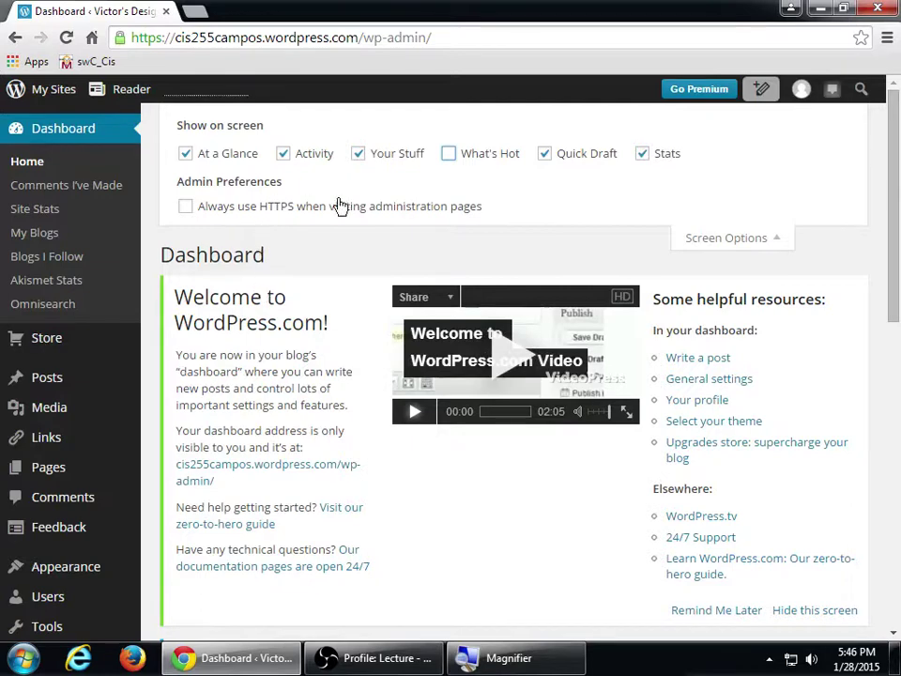
{"action": "left_click", "coordinate": [284, 156]}
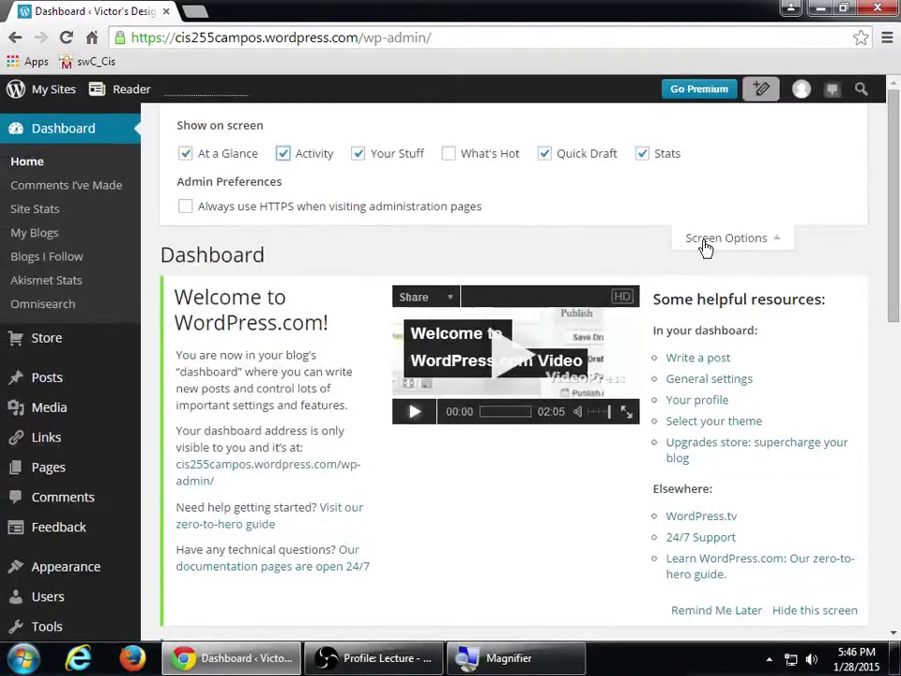
- Collapse Screen Options and scroll the dashboard to review the Stats box
{"action": "left_click", "coordinate": [706, 246]}
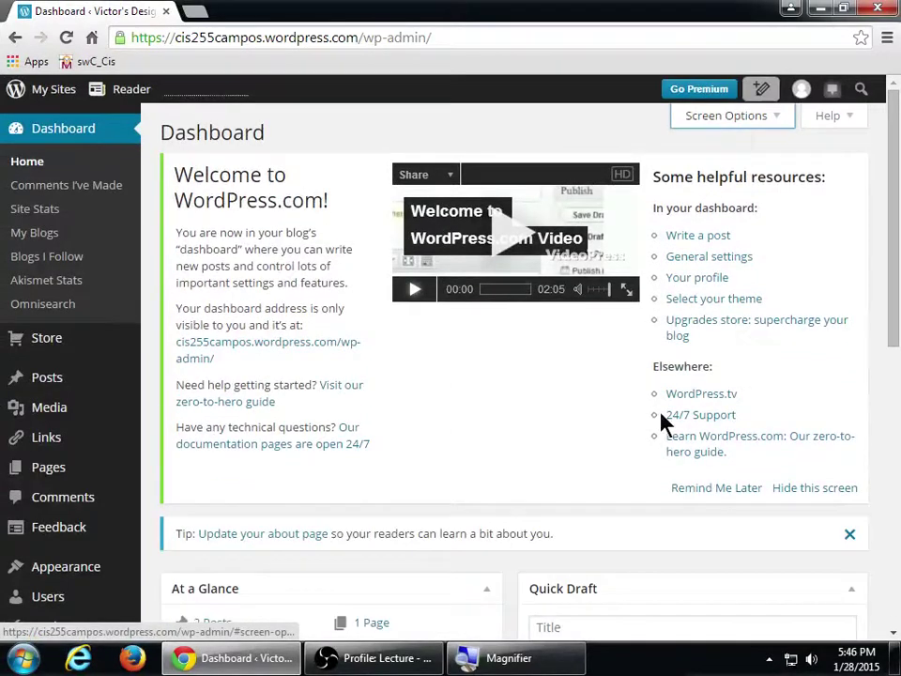
{"action": "scroll", "coordinate": [613, 448], "scroll_direction": "down", "scroll_amount": 2}
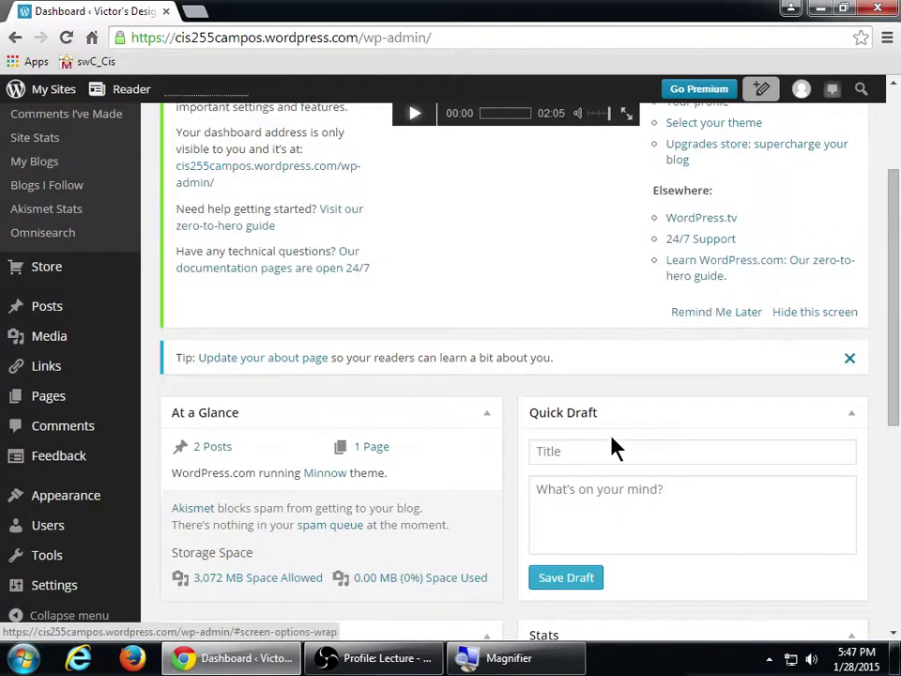
{"action": "scroll", "coordinate": [615, 448], "scroll_direction": "down", "scroll_amount": 5}
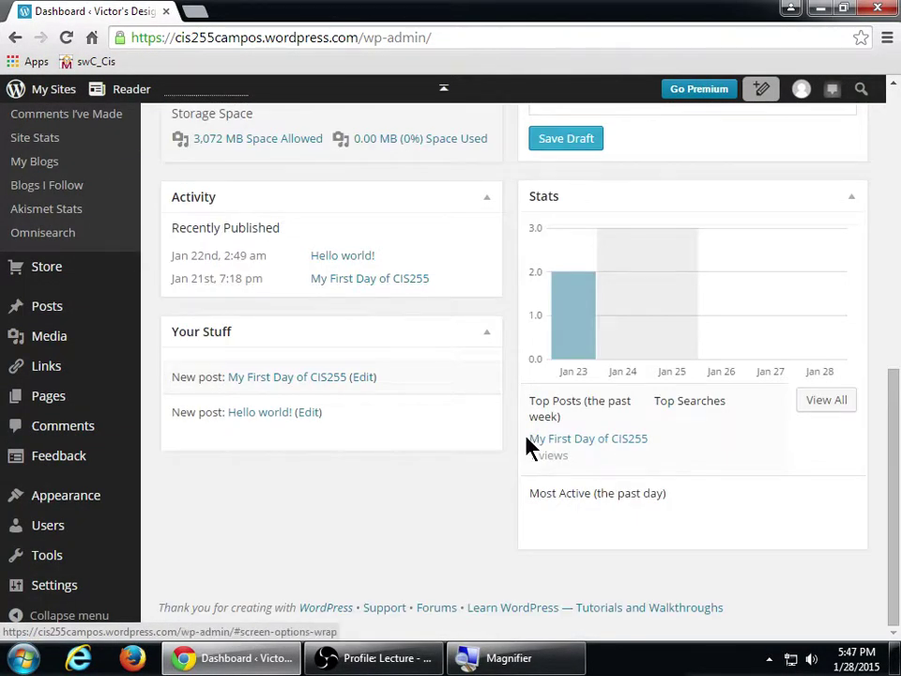
{"action": "mouse_move", "coordinate": [583, 341]}
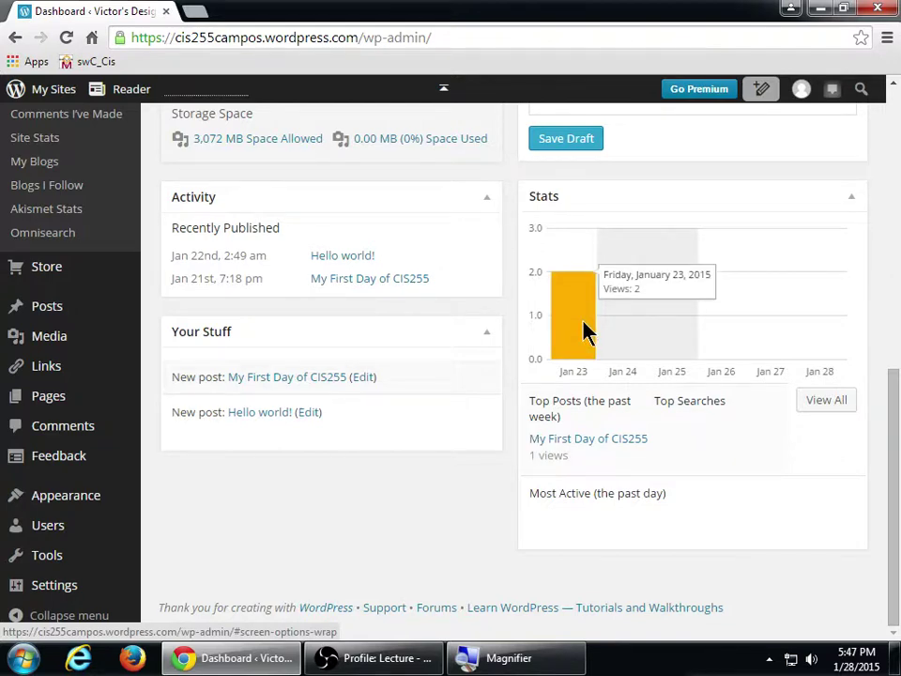
{"action": "key", "text": "super+equal"}
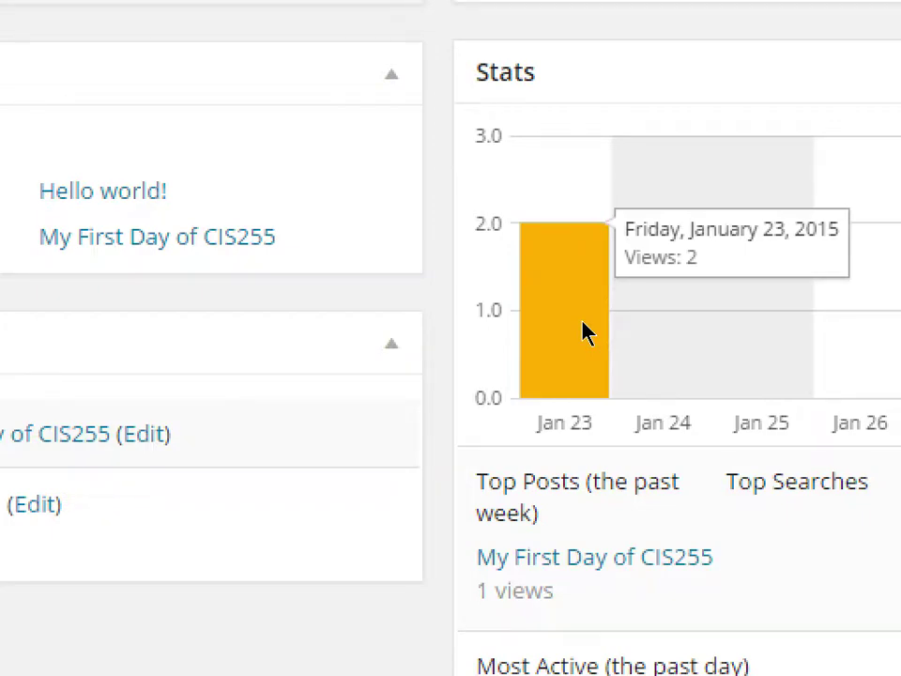
{"action": "key", "text": "super+minus"}
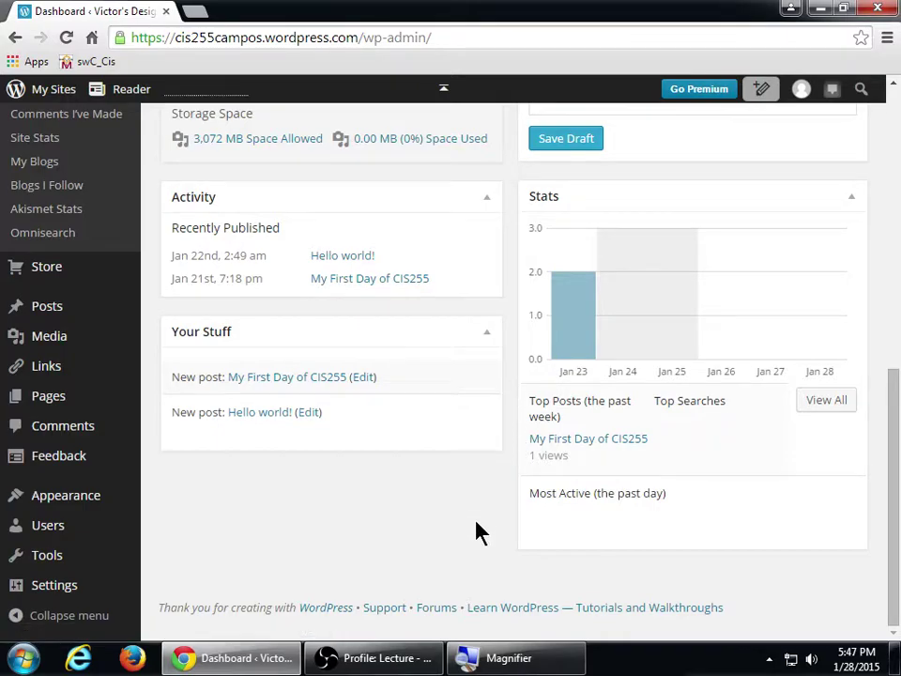
{"action": "scroll", "coordinate": [477, 527], "scroll_direction": "up", "scroll_amount": 7}
{"action": "scroll", "coordinate": [477, 528], "scroll_direction": "down", "scroll_amount": 5}
{"action": "scroll", "coordinate": [477, 527], "scroll_direction": "down", "scroll_amount": 2}
{"action": "scroll", "coordinate": [477, 528], "scroll_direction": "up", "scroll_amount": 7}
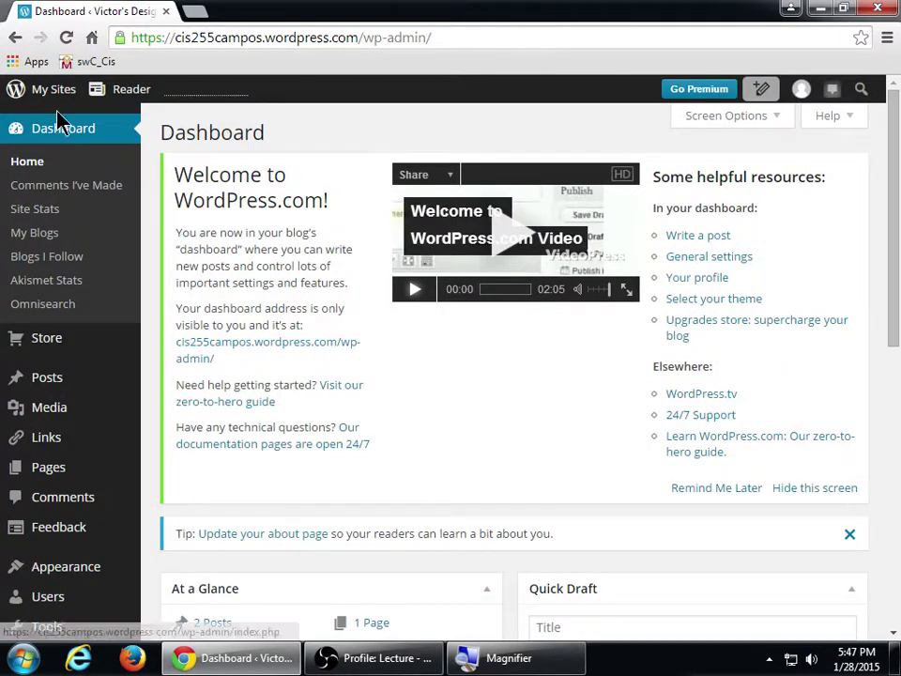
- View the live Victor's Designs site and scroll to the My First Day of CIS255 post
{"action": "mouse_move", "coordinate": [57, 105]}
{"action": "left_click", "coordinate": [55, 190]}
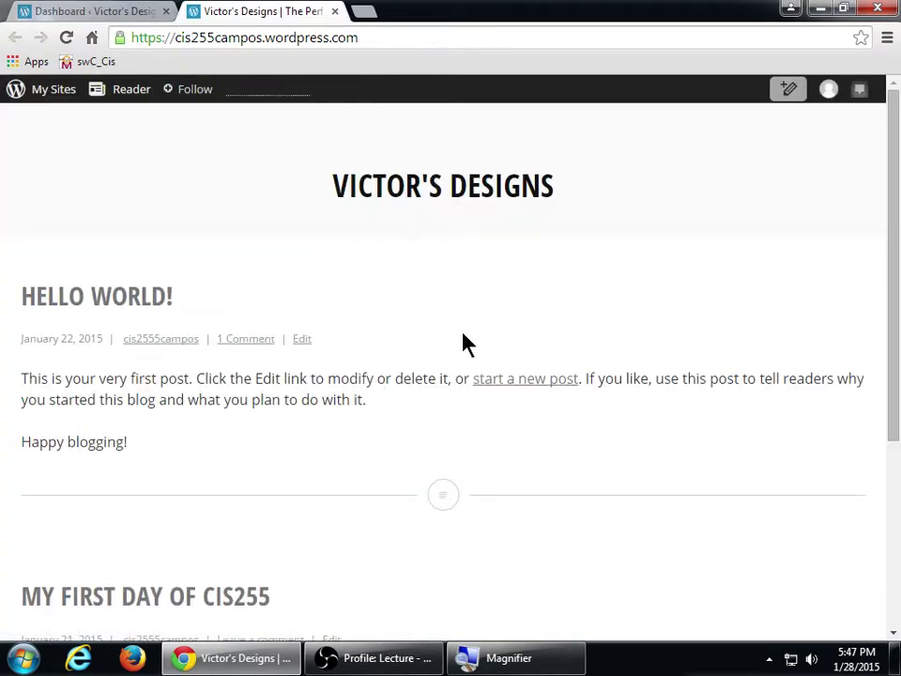
{"action": "scroll", "coordinate": [464, 376], "scroll_direction": "down", "scroll_amount": 3}
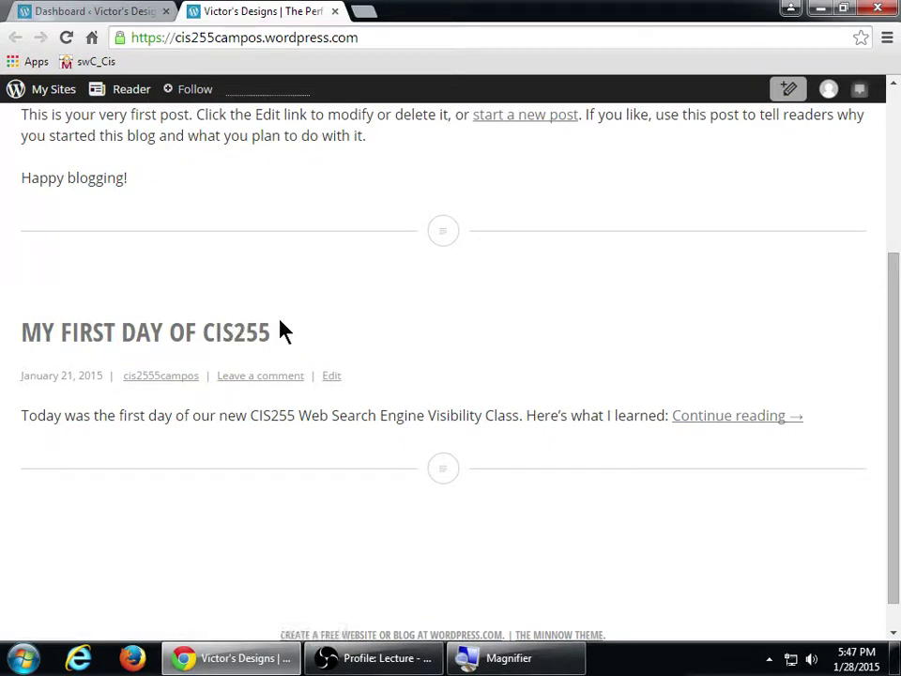
{"action": "left_click", "coordinate": [77, 10]}
{"action": "key", "text": "super"}
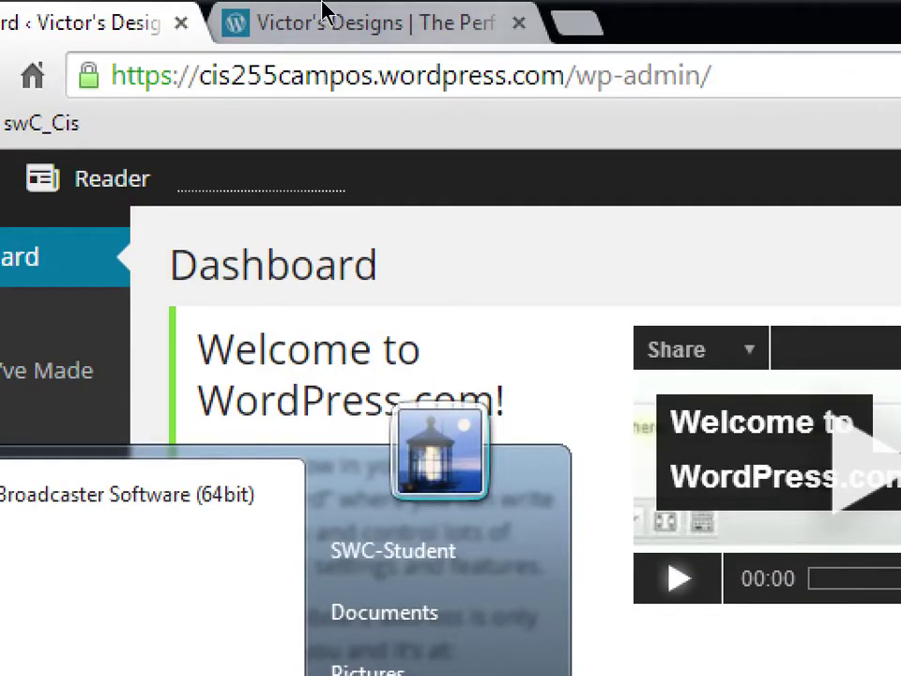
{"action": "left_click", "coordinate": [322, 11]}
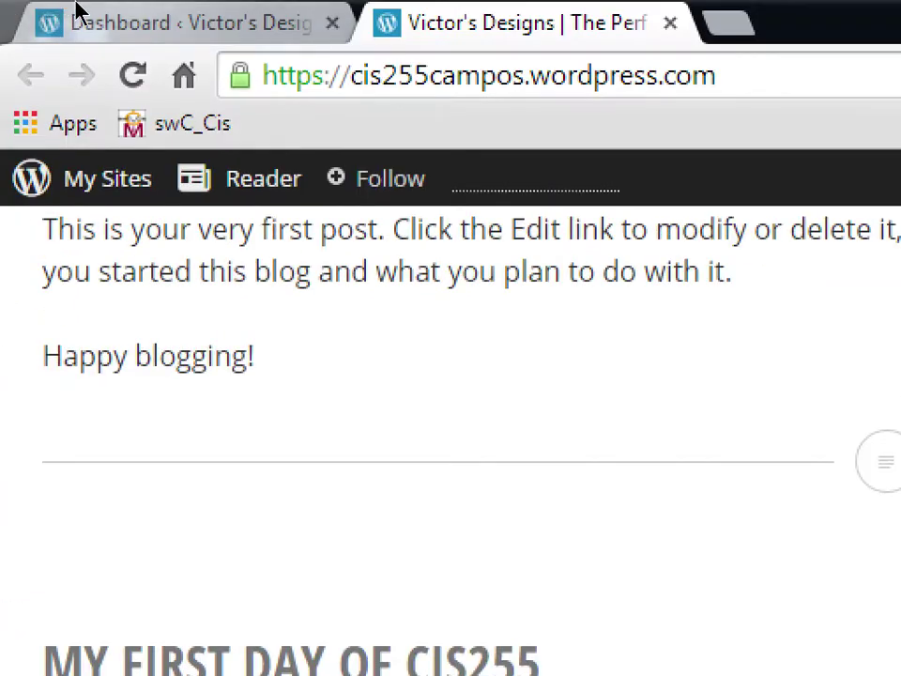
{"action": "left_click", "coordinate": [37, 23]}
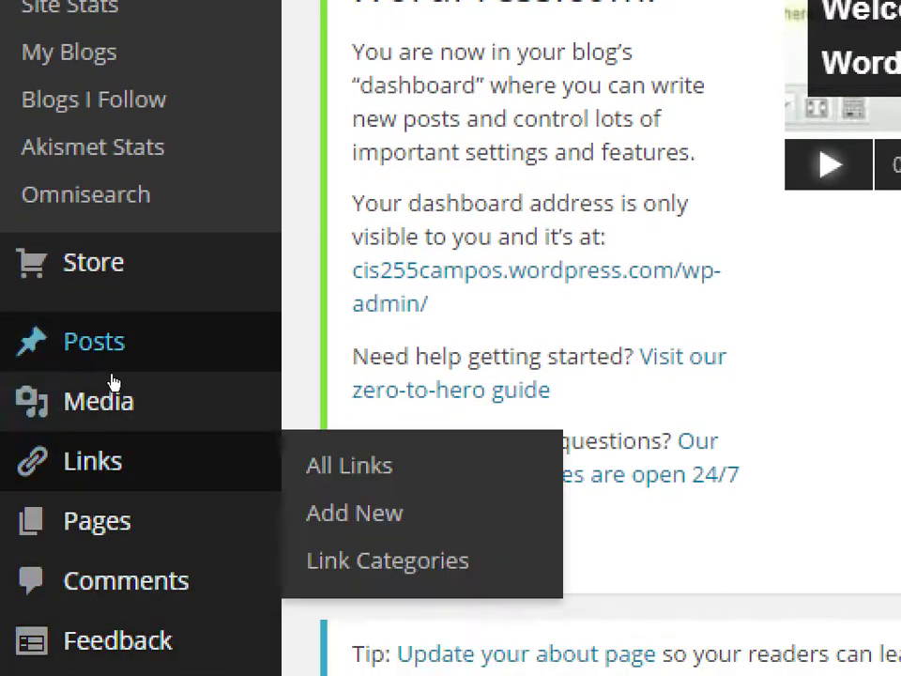
{"action": "mouse_move", "coordinate": [111, 382]}
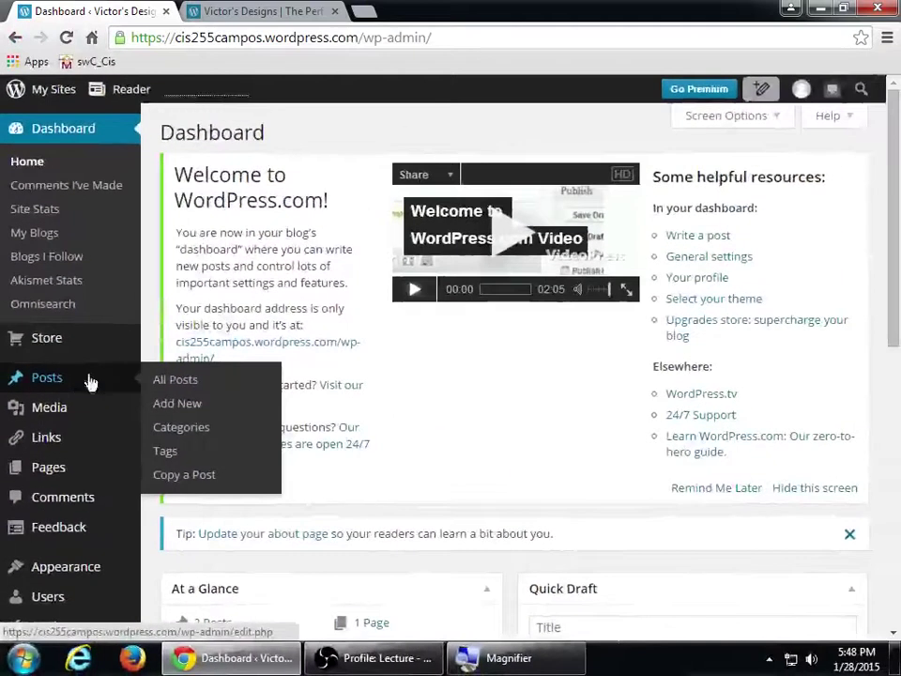
{"action": "left_click", "coordinate": [259, 11]}
{"action": "scroll", "coordinate": [246, 310], "scroll_direction": "up", "scroll_amount": 2}
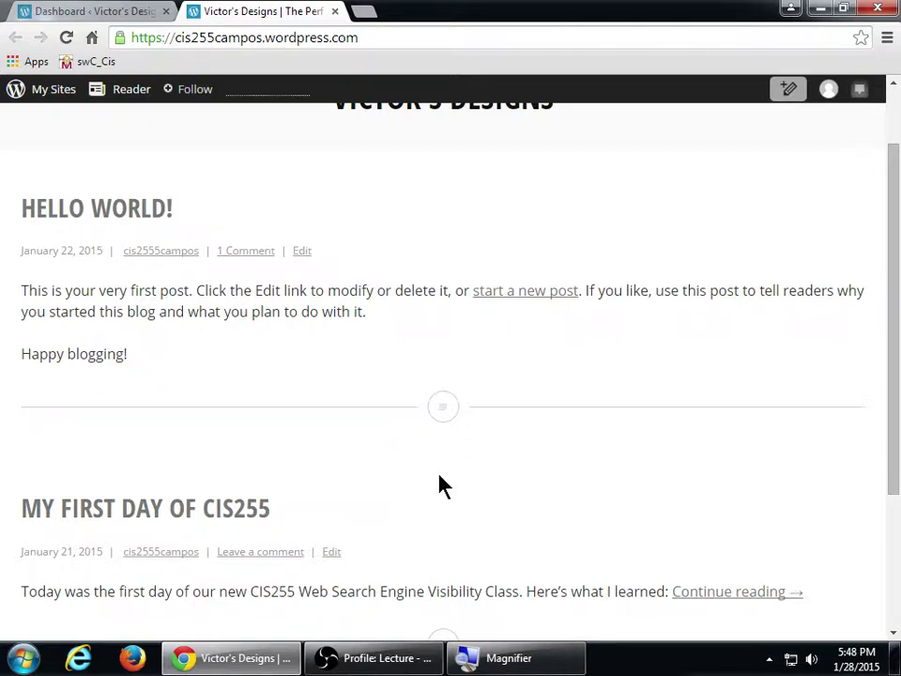
{"action": "scroll", "coordinate": [437, 485], "scroll_direction": "up", "scroll_amount": 1}
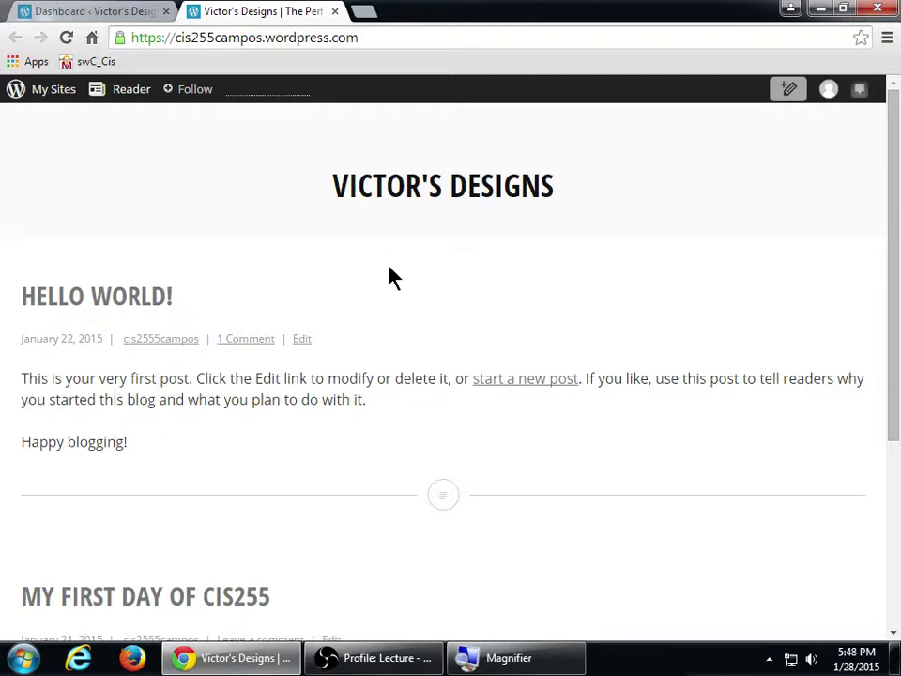
{"action": "left_click", "coordinate": [111, 10]}
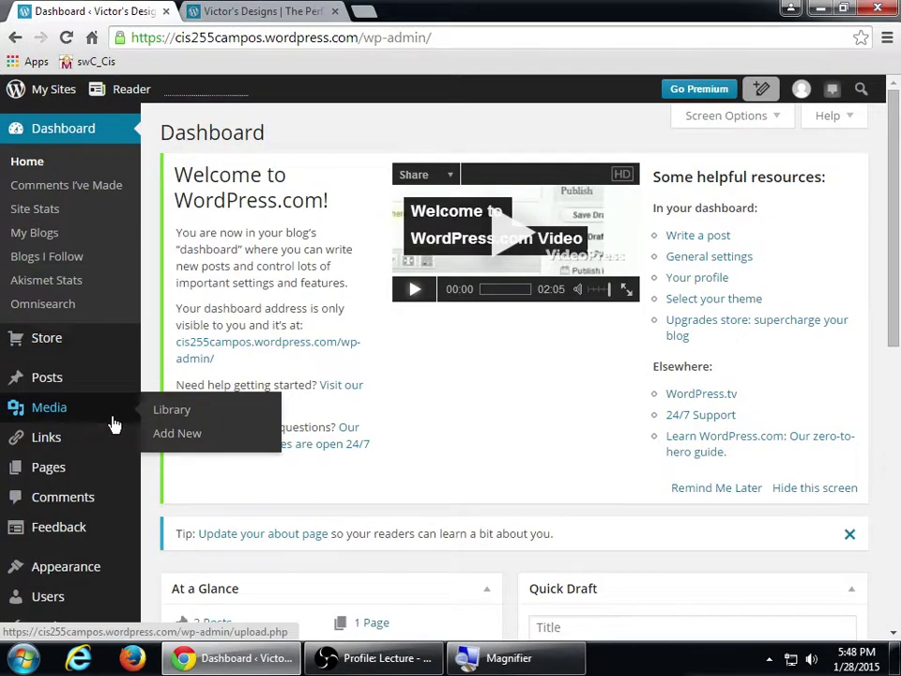
{"action": "mouse_move", "coordinate": [114, 432]}
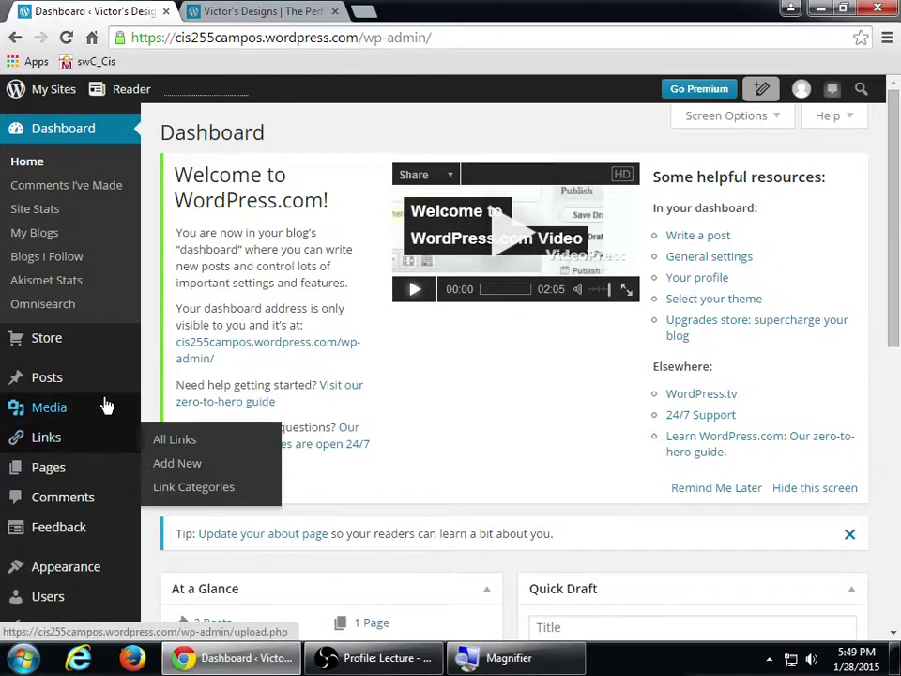
{"action": "mouse_move", "coordinate": [99, 401]}
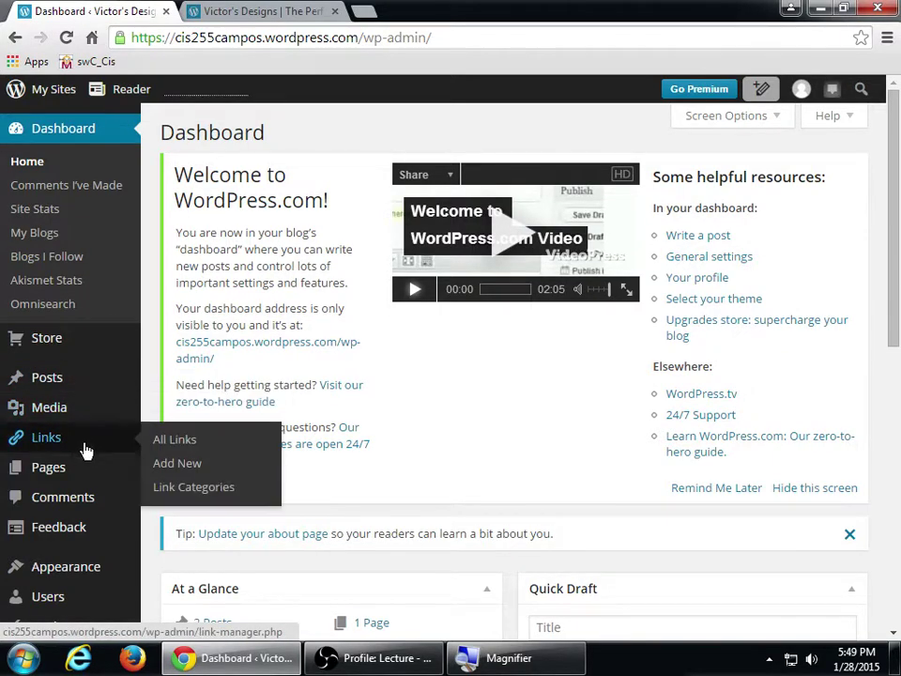
{"action": "mouse_move", "coordinate": [83, 471]}
{"action": "key", "text": "super+plus"}
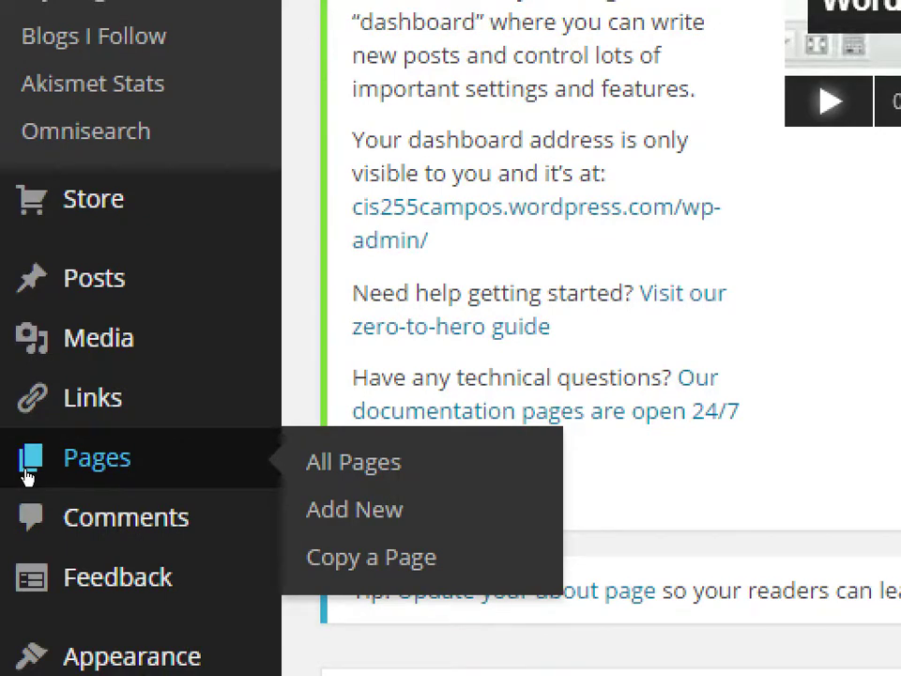
{"action": "key", "text": "super+minus"}
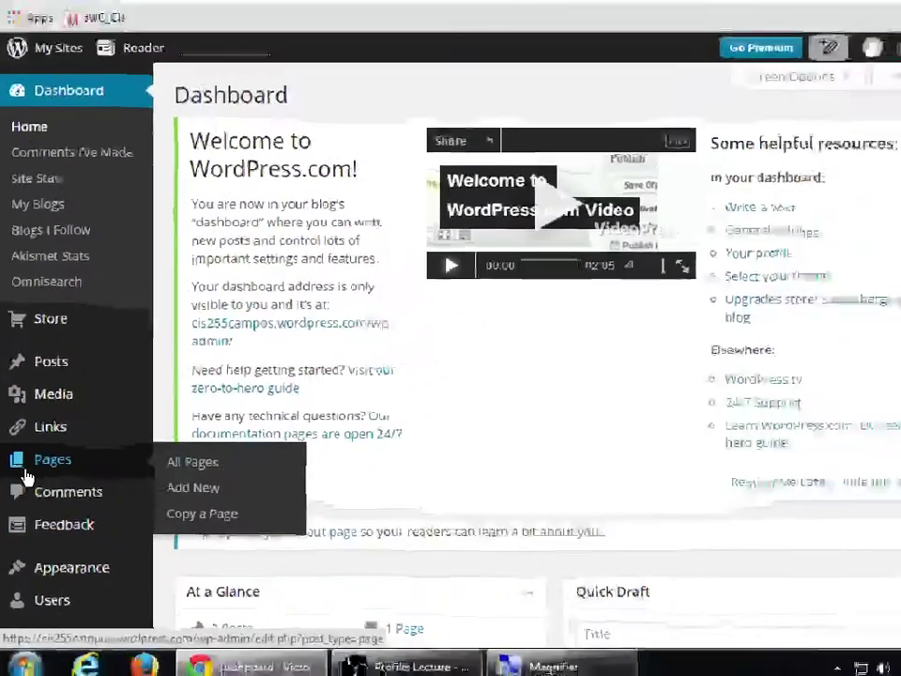
{"action": "left_click", "coordinate": [263, 11]}
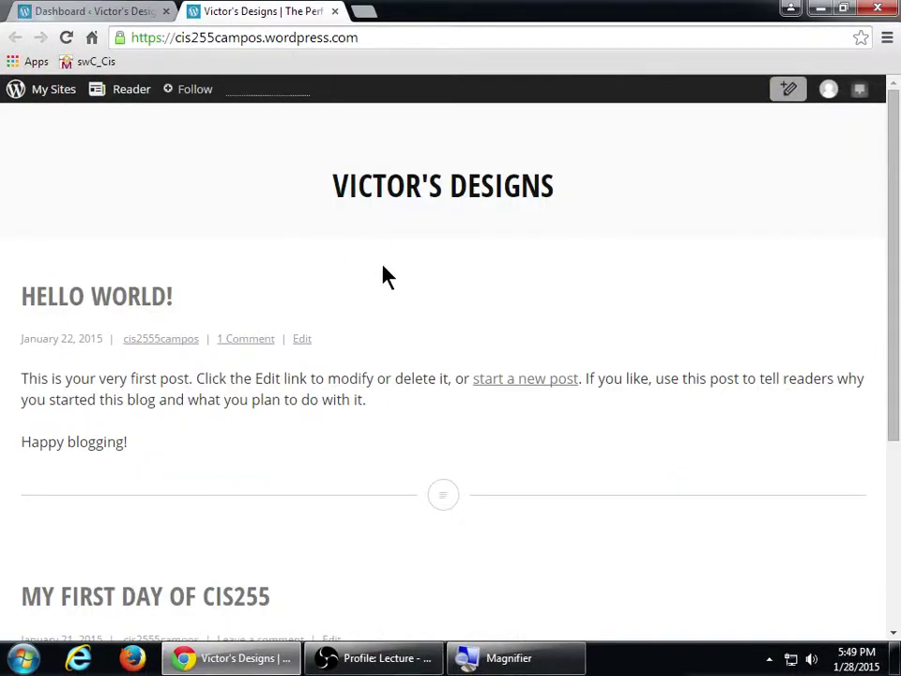
- Skim the Victor's Designs front page, then return to the admin Dashboard tab
{"action": "scroll", "coordinate": [383, 276], "scroll_direction": "down", "scroll_amount": 3}
{"action": "scroll", "coordinate": [384, 280], "scroll_direction": "up", "scroll_amount": 3}
{"action": "scroll", "coordinate": [493, 346], "scroll_direction": "down", "scroll_amount": 3}
{"action": "scroll", "coordinate": [496, 350], "scroll_direction": "up", "scroll_amount": 3}
{"action": "left_click", "coordinate": [99, 9]}
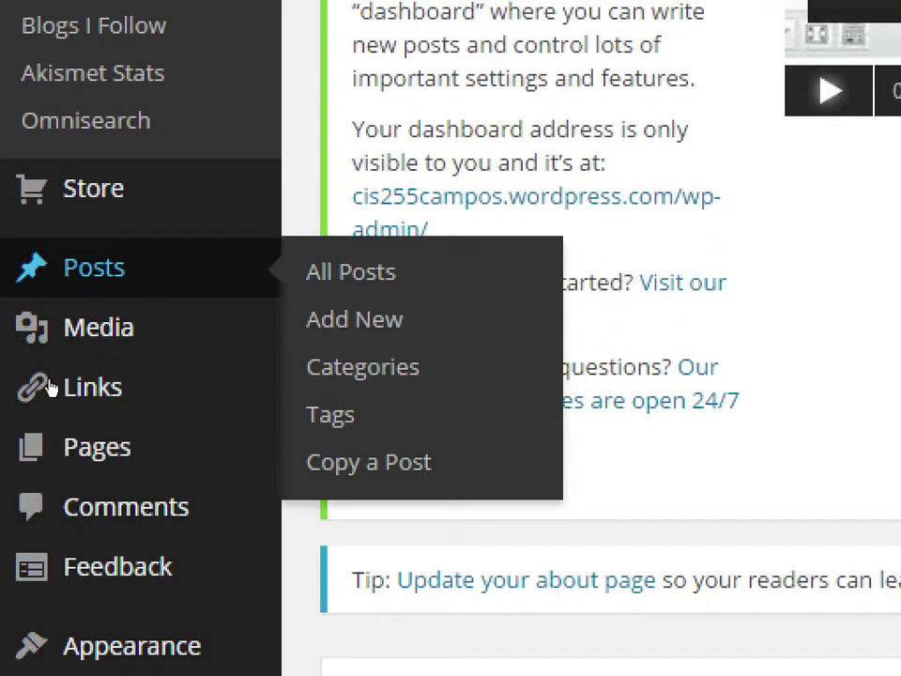
- Start a new page from the Pages section of the admin sidebar
{"action": "mouse_move", "coordinate": [57, 475]}
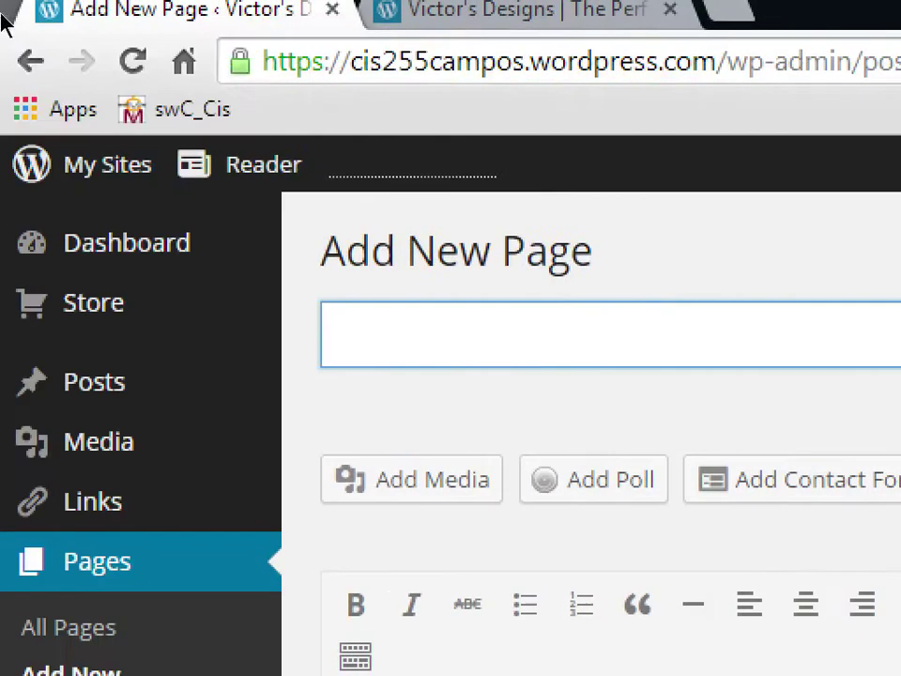
- Enter 'Contact Me' as the new page's title so its permalink is generated
{"action": "mouse_move", "coordinate": [303, 165]}
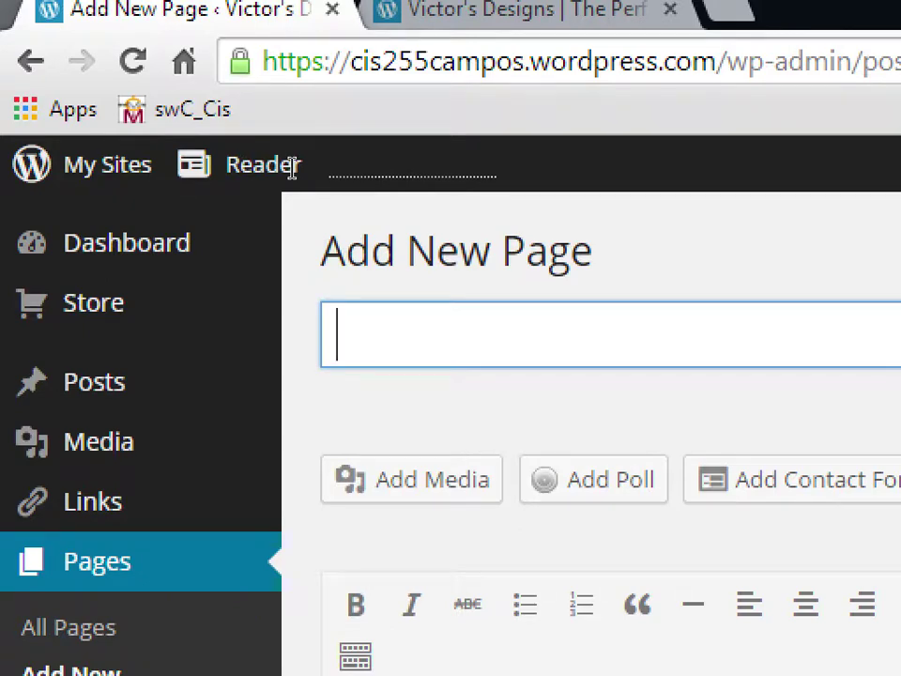
{"action": "type", "text": "Cont"}
{"action": "type", "text": "act Me"}
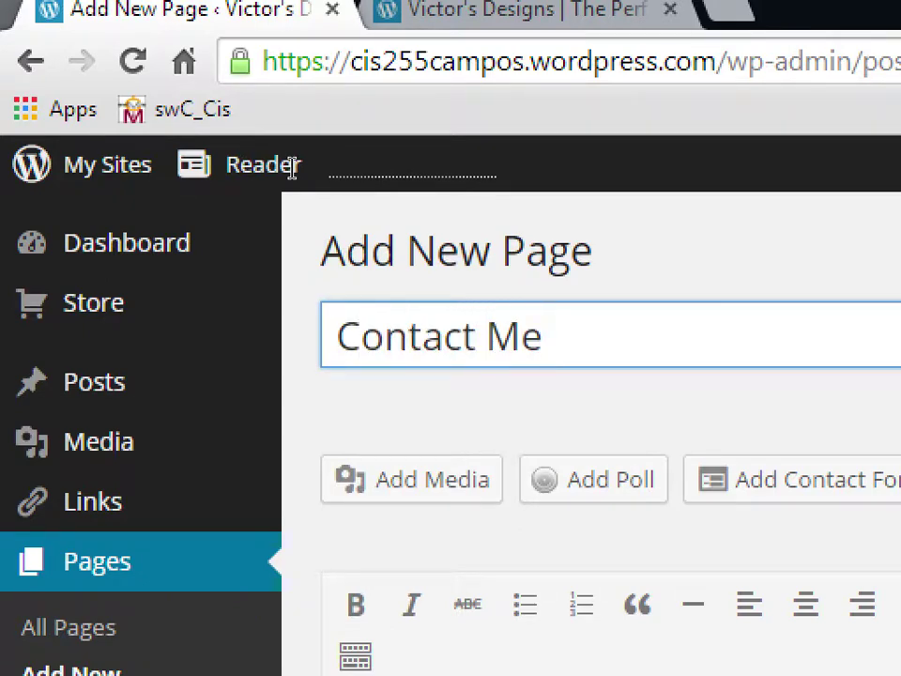
{"action": "key", "text": "Tab"}
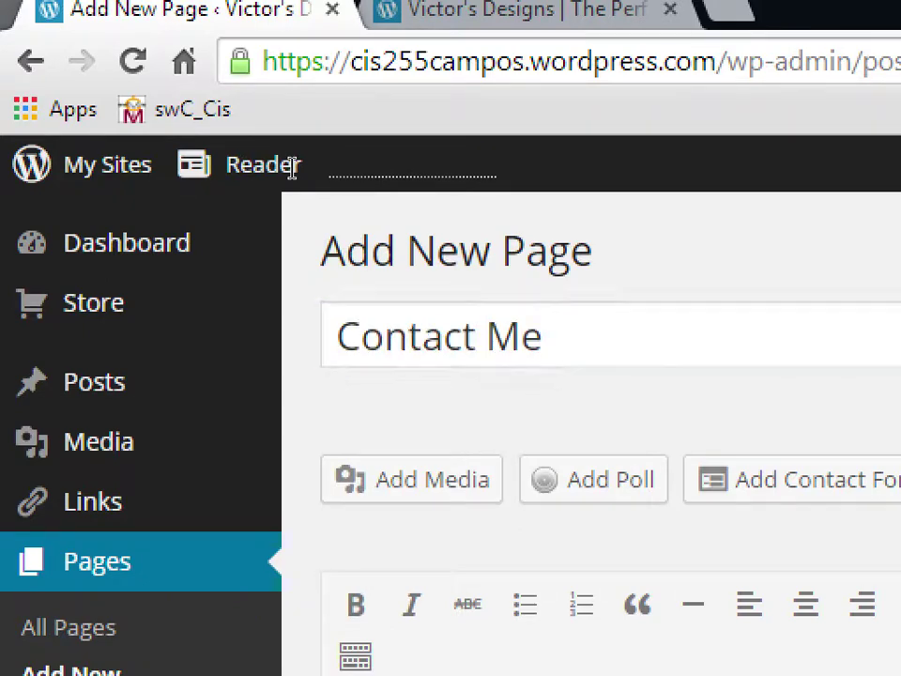
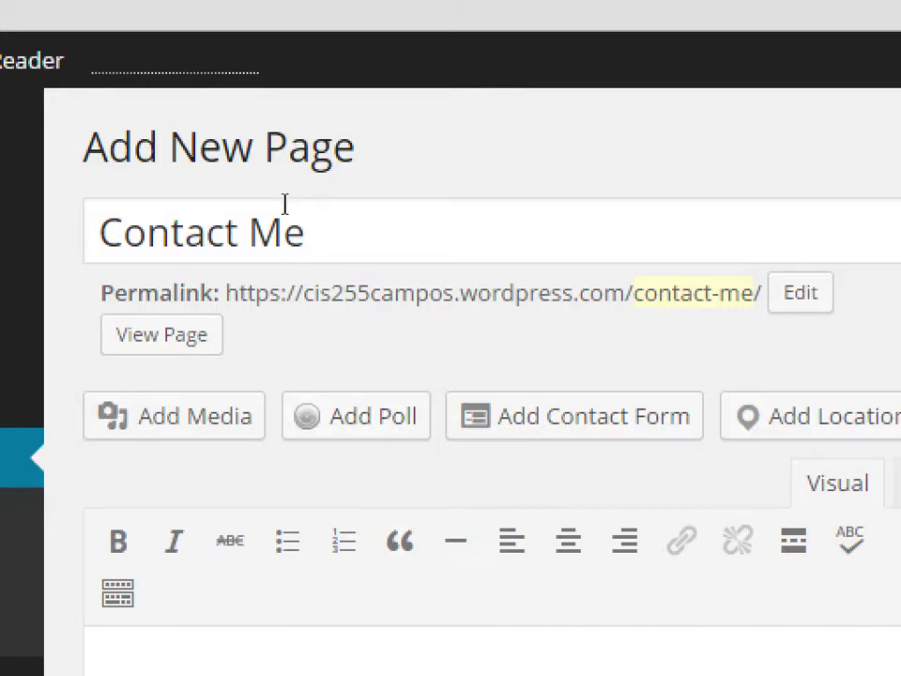
- Keep the contact-me permalink slug and start the body with 'If you'd like to contact me, feel free! I'm ready'
{"action": "left_click", "coordinate": [287, 188]}
{"action": "key", "text": "Tab"}
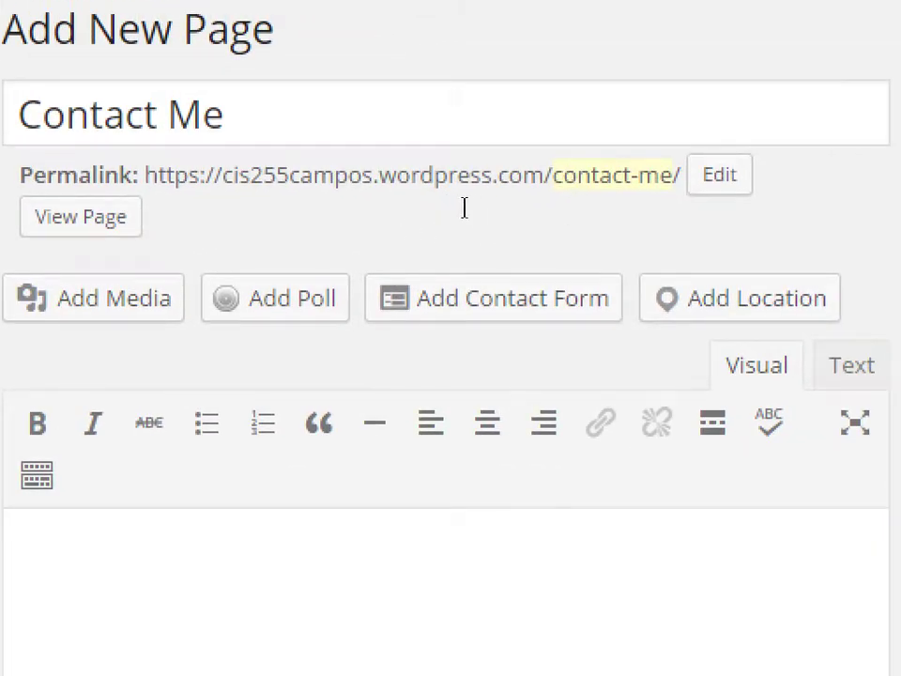
{"action": "left_click", "coordinate": [526, 216]}
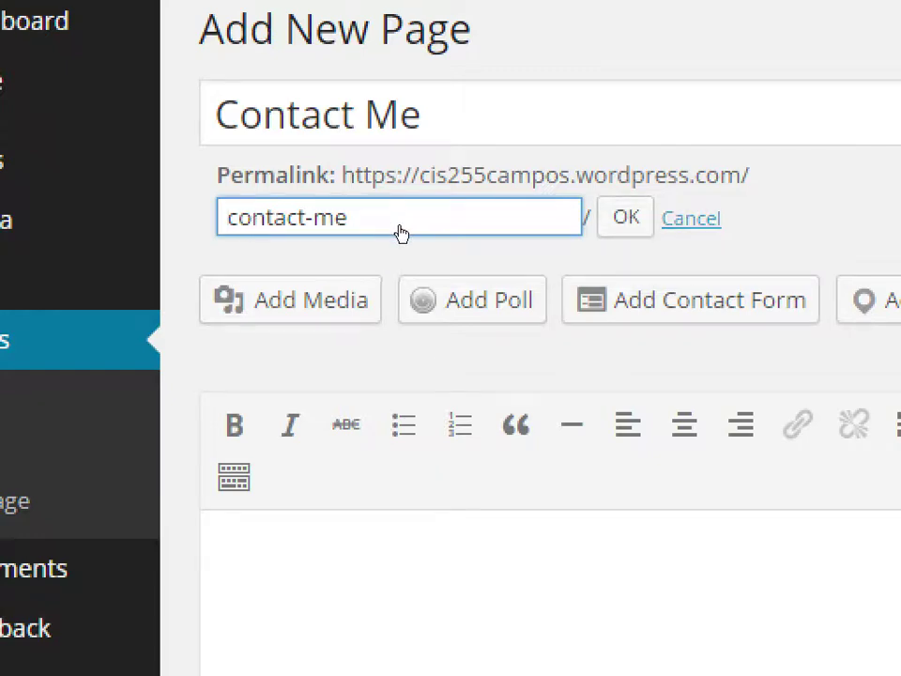
{"action": "key", "text": "Tab"}
{"action": "key", "text": "Tab"}
{"action": "key", "text": "Return"}
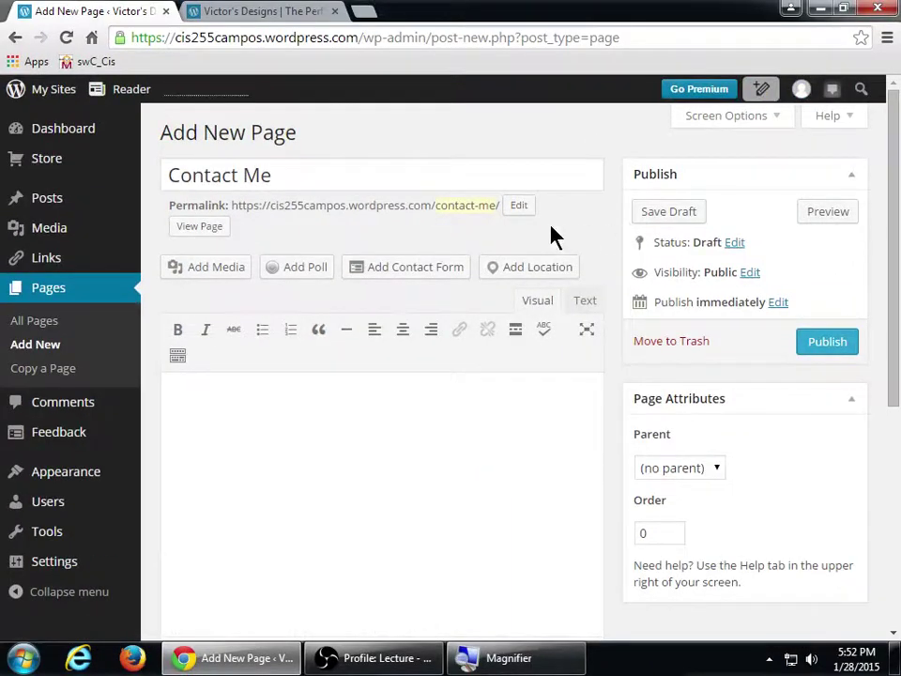
{"action": "left_click", "coordinate": [311, 427]}
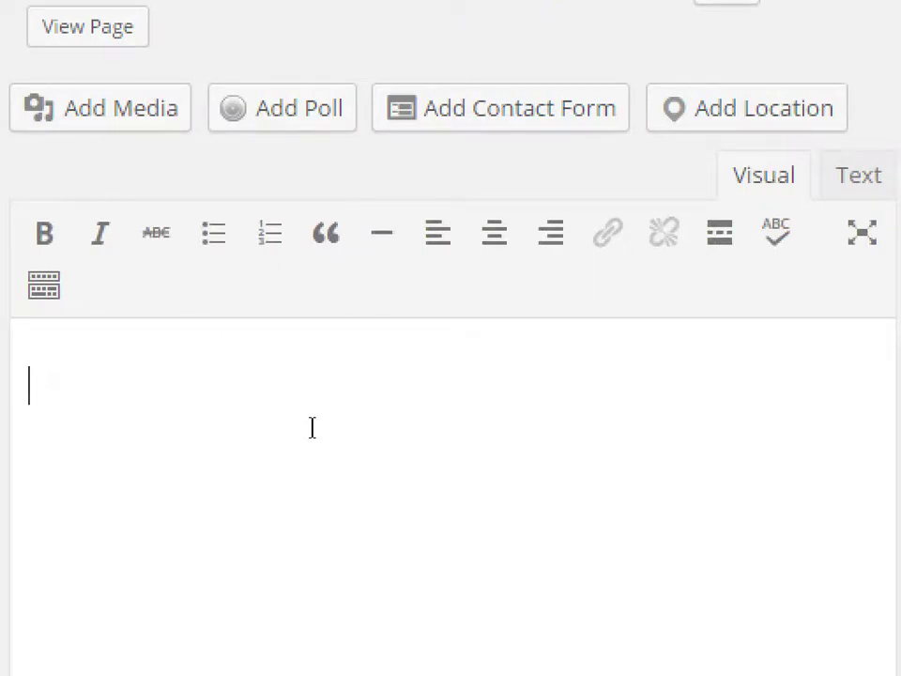
{"action": "type", "text": "If you'd like to co"}
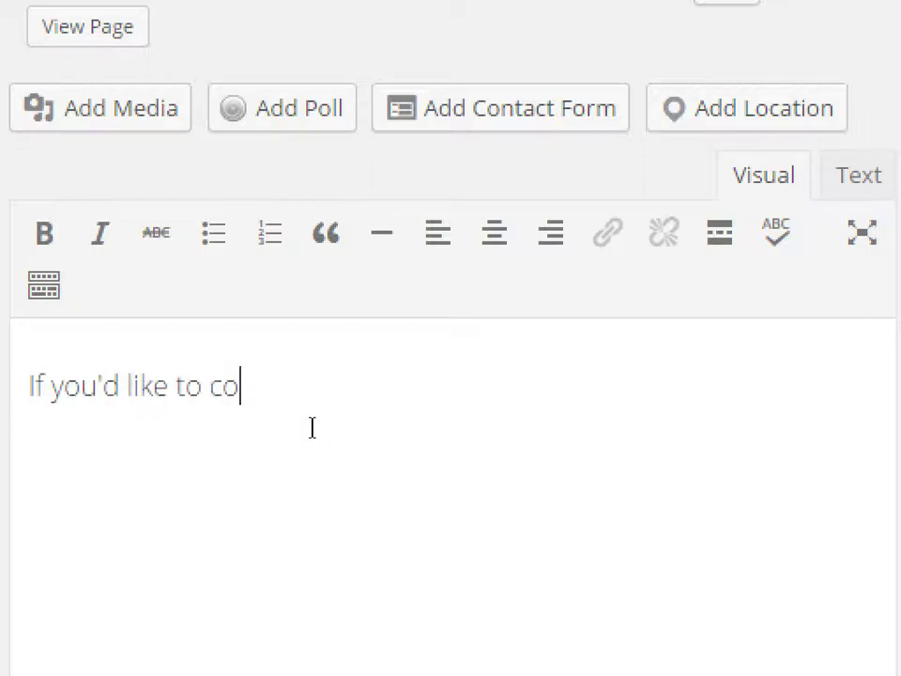
{"action": "type", "text": "ntact me, fee"}
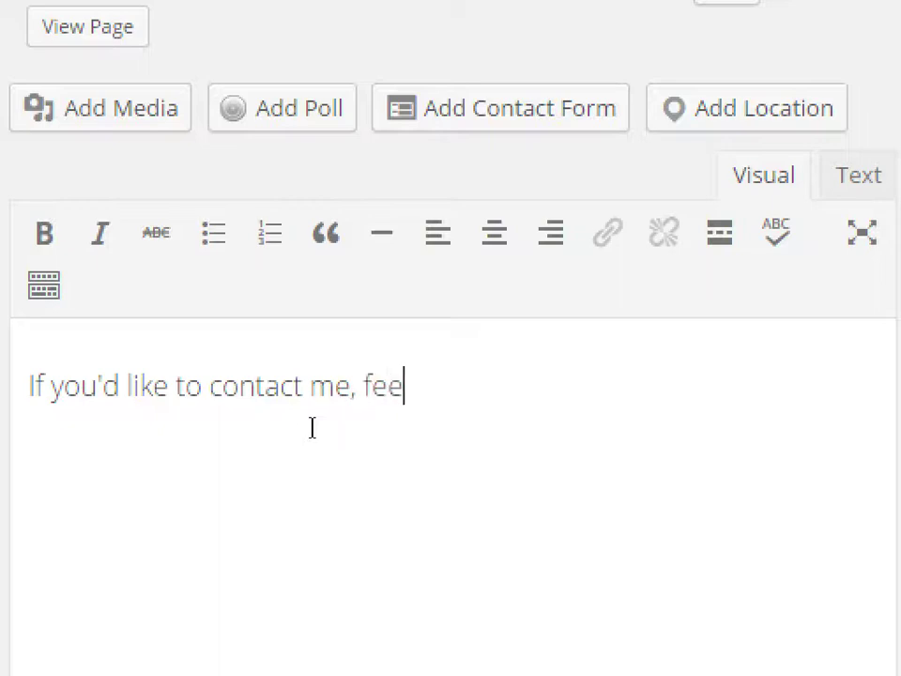
{"action": "type", "text": "l free! I'm ready"}
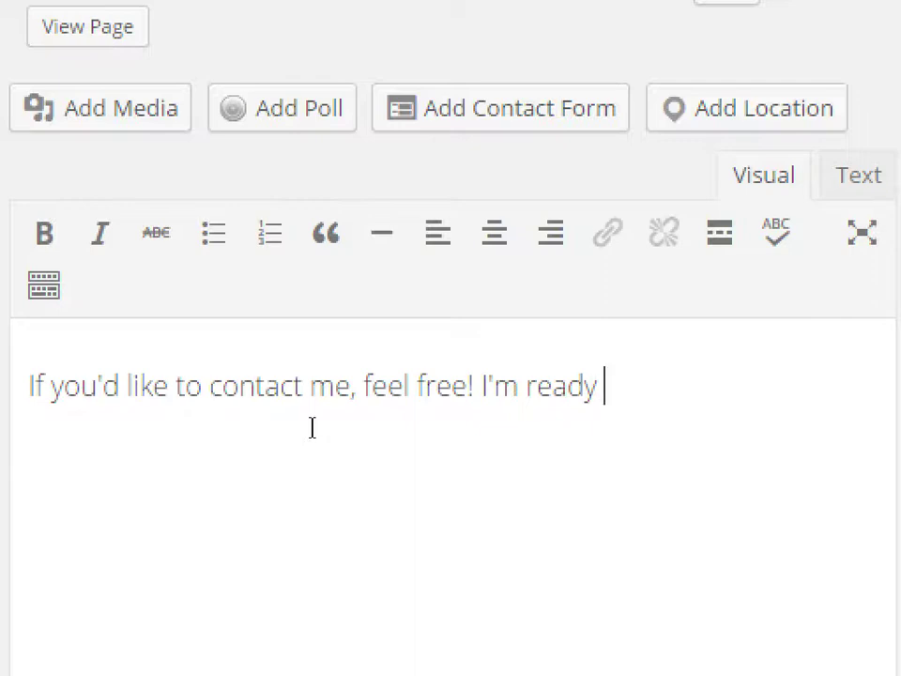
- Complete the body sentence with 'to listen.' and scroll back up to the title
{"action": "type", "text": "to listen."}
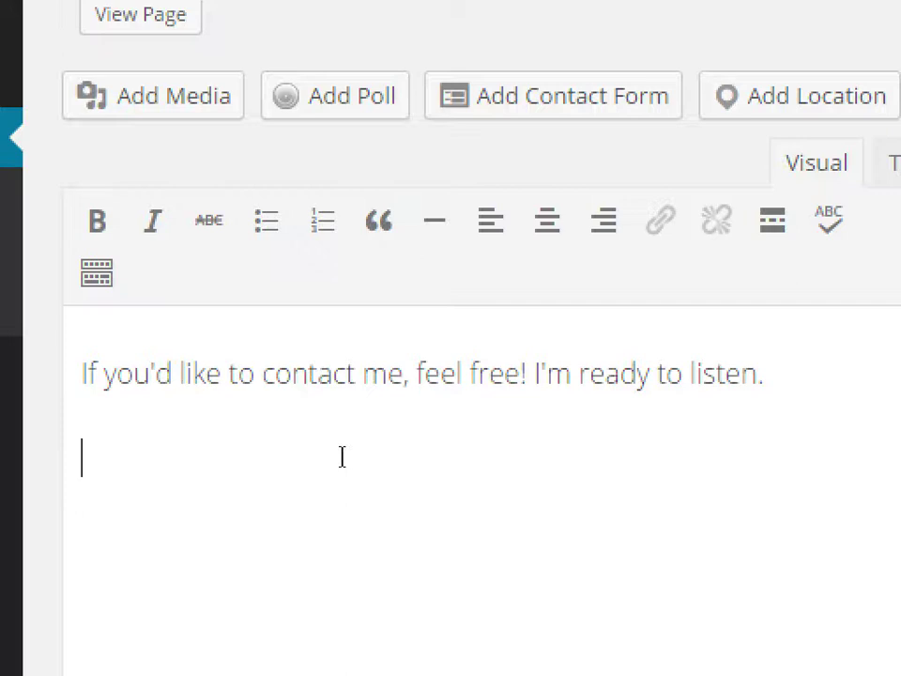
{"action": "scroll", "coordinate": [371, 264], "scroll_direction": "up", "scroll_amount": 1}
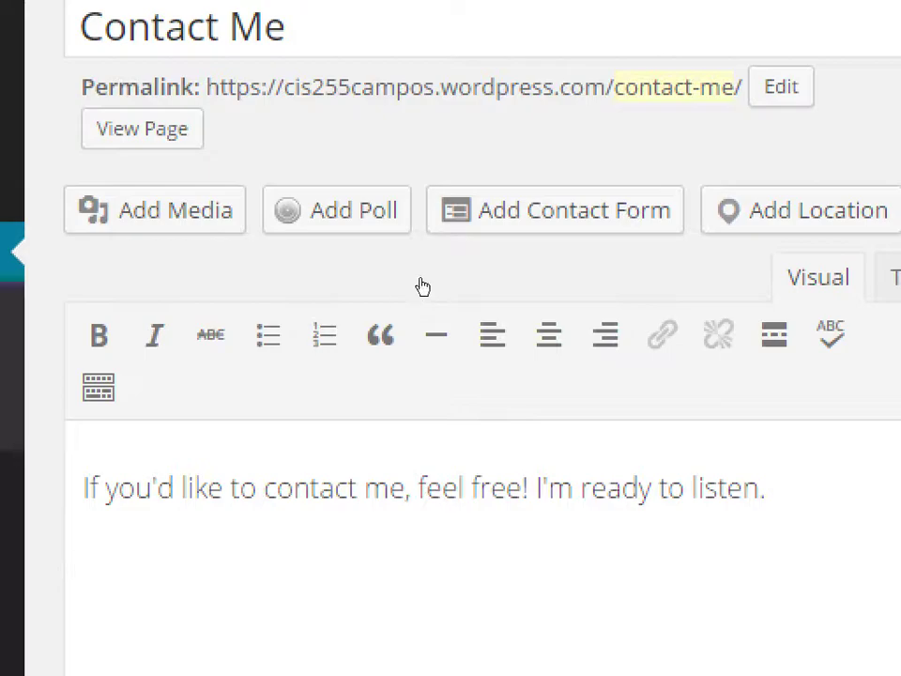
- Launch the Add Contact Form builder for the Contact Me page
{"action": "left_click", "coordinate": [441, 218]}
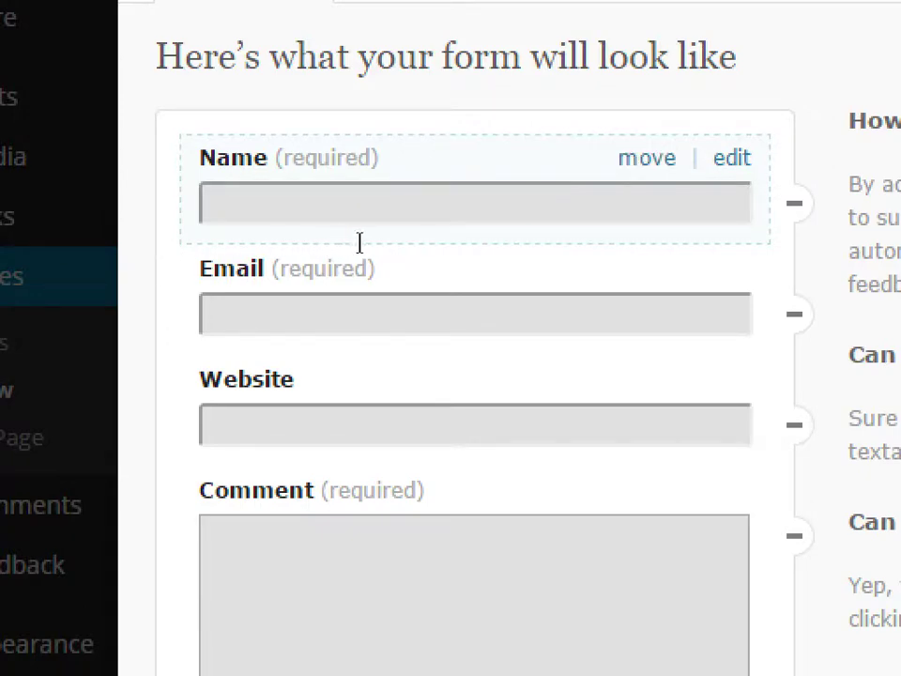
- Relabel the form's Name field to 'Your Name' and save it
{"action": "left_click", "coordinate": [419, 240]}
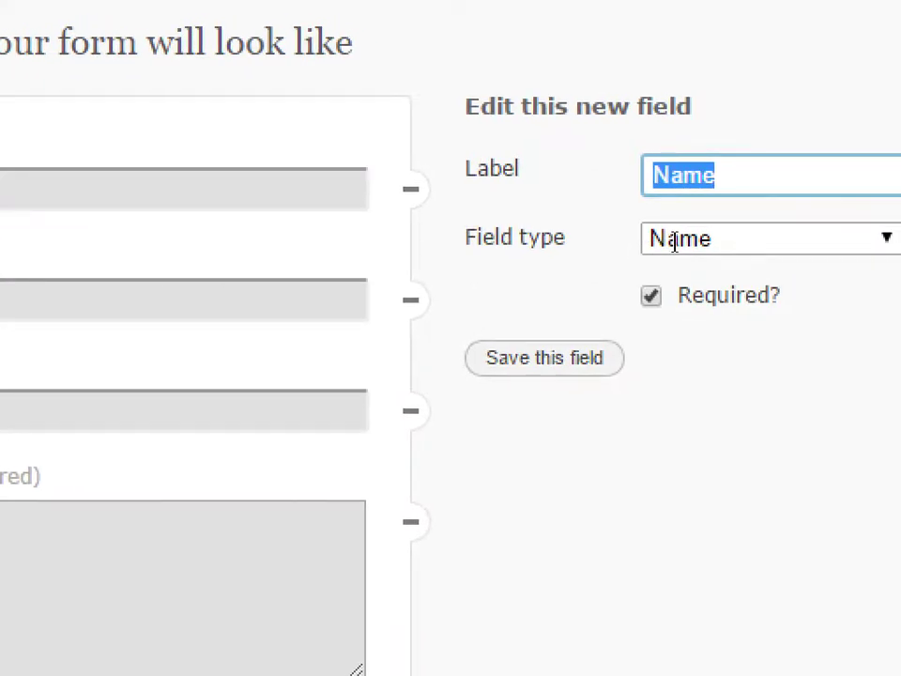
{"action": "type", "text": "Your Name"}
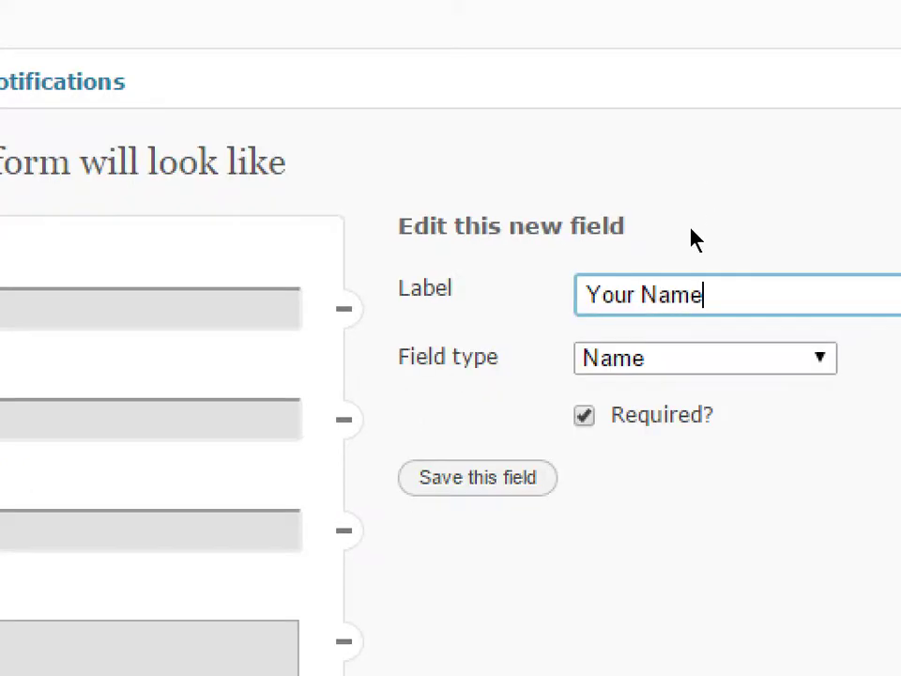
{"action": "key", "text": "Return"}
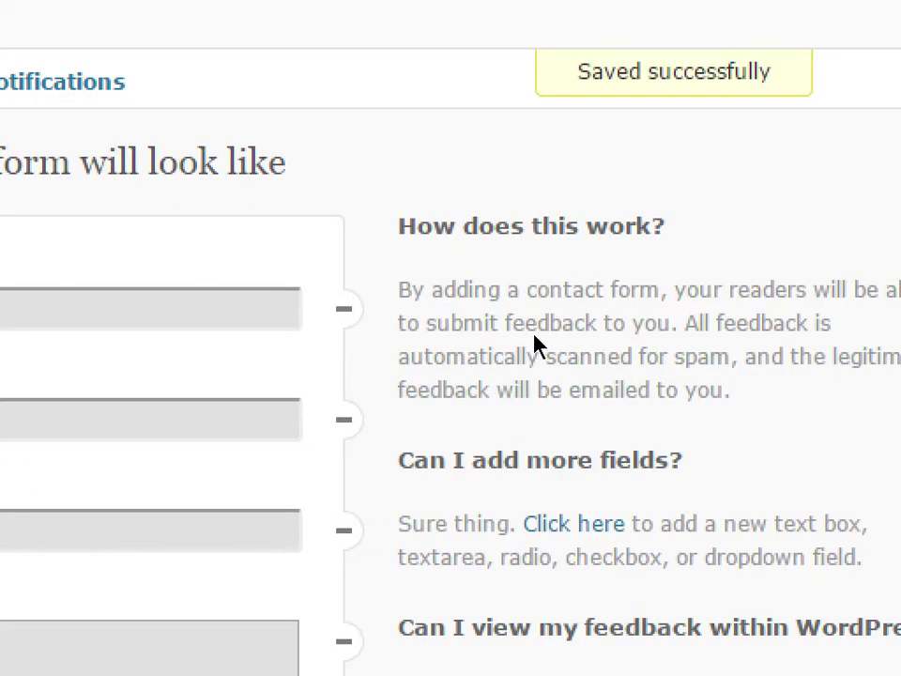
{"action": "mouse_move", "coordinate": [139, 260]}
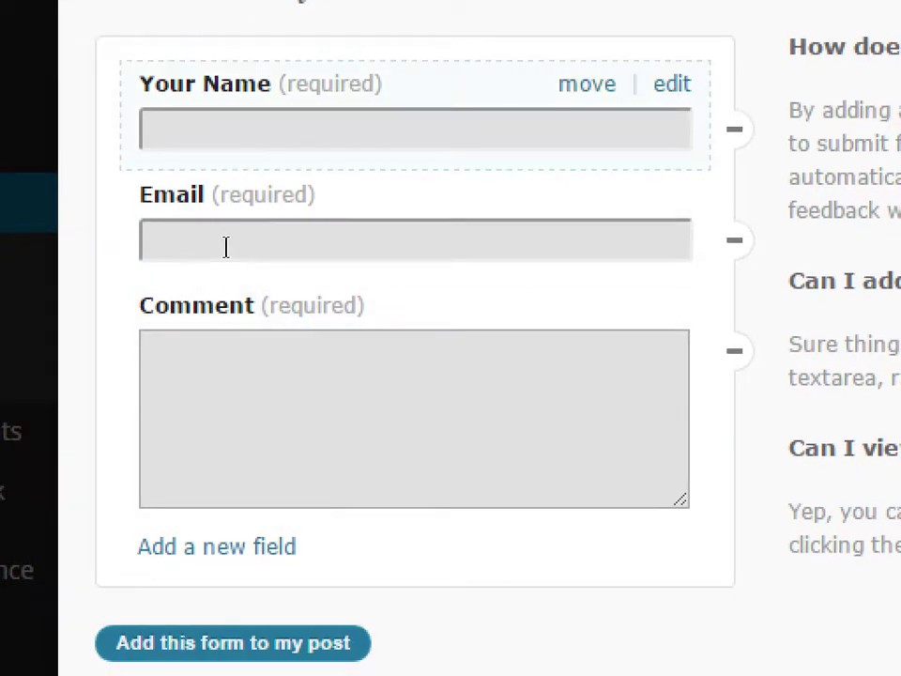
{"action": "left_click", "coordinate": [216, 547]}
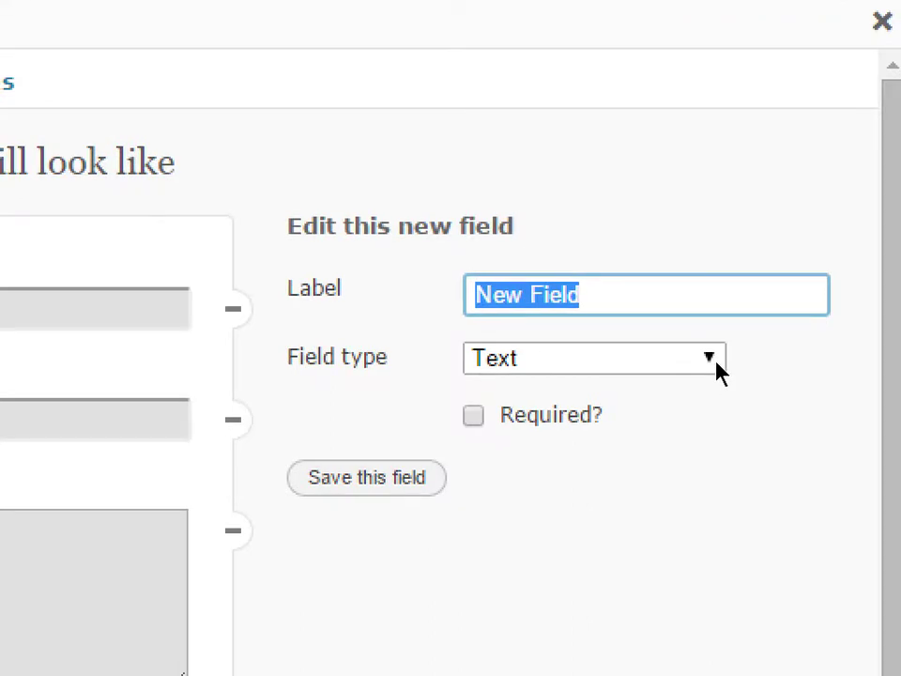
{"action": "key", "text": "Tab"}
{"action": "key", "text": "alt+Down"}
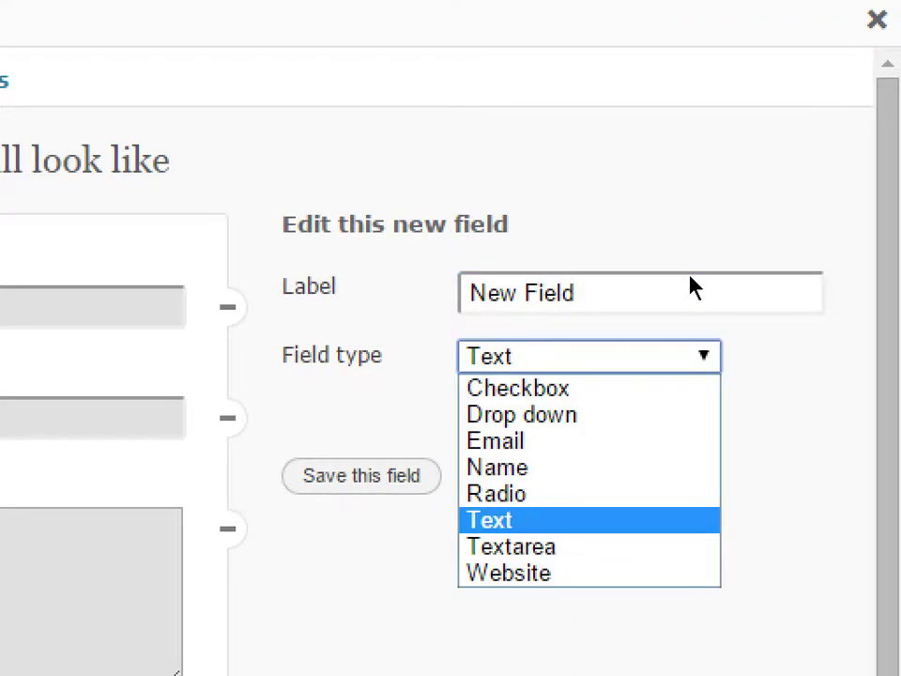
{"action": "key", "text": "Home"}
{"action": "key", "text": "Down"}
{"action": "key", "text": "Down"}
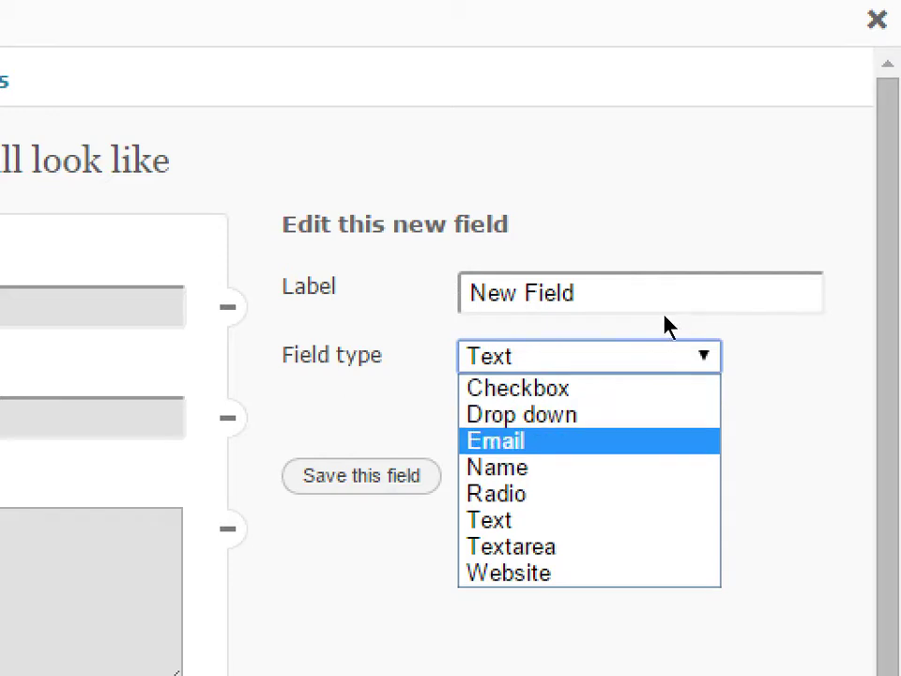
{"action": "key", "text": "Down"}
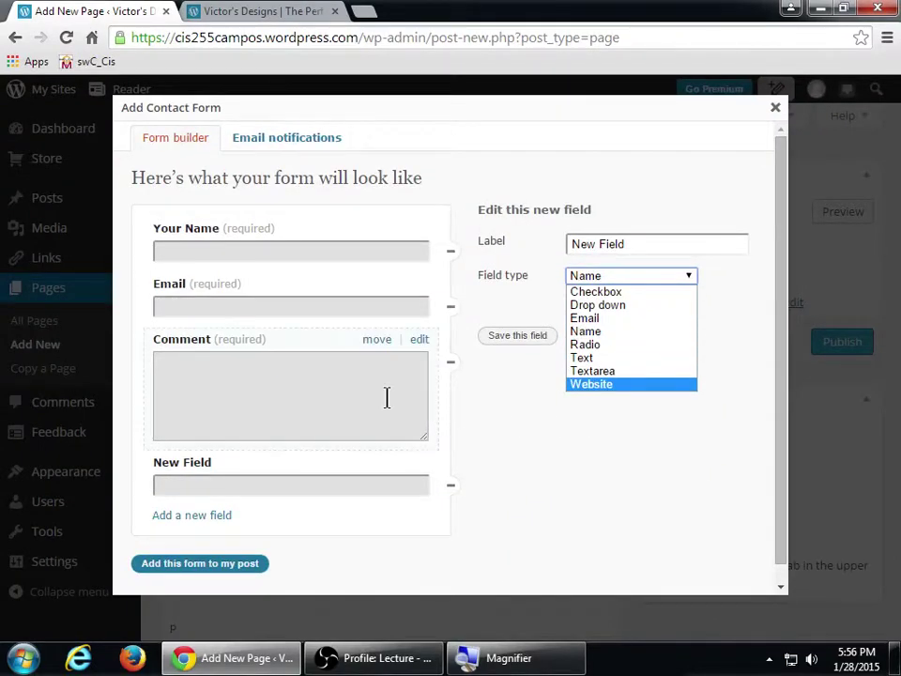
{"action": "left_click", "coordinate": [290, 396]}
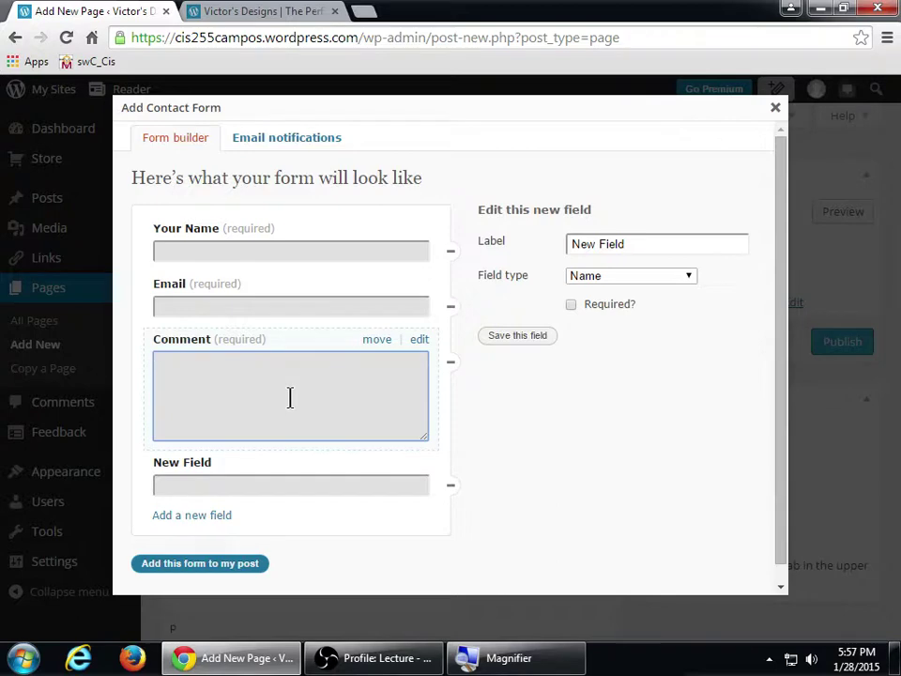
{"action": "left_click", "coordinate": [594, 278]}
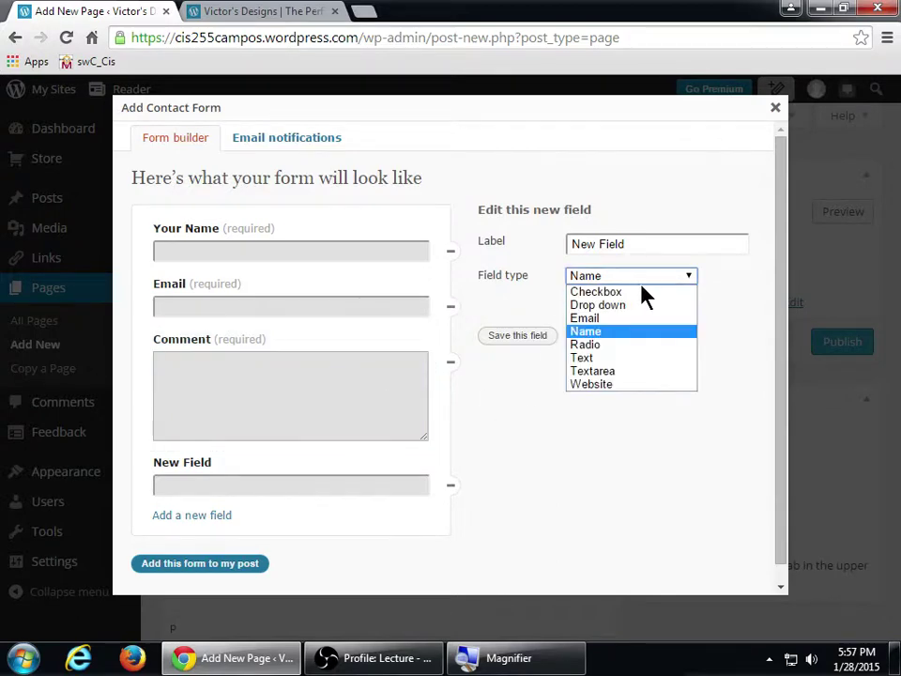
{"action": "left_click", "coordinate": [631, 376]}
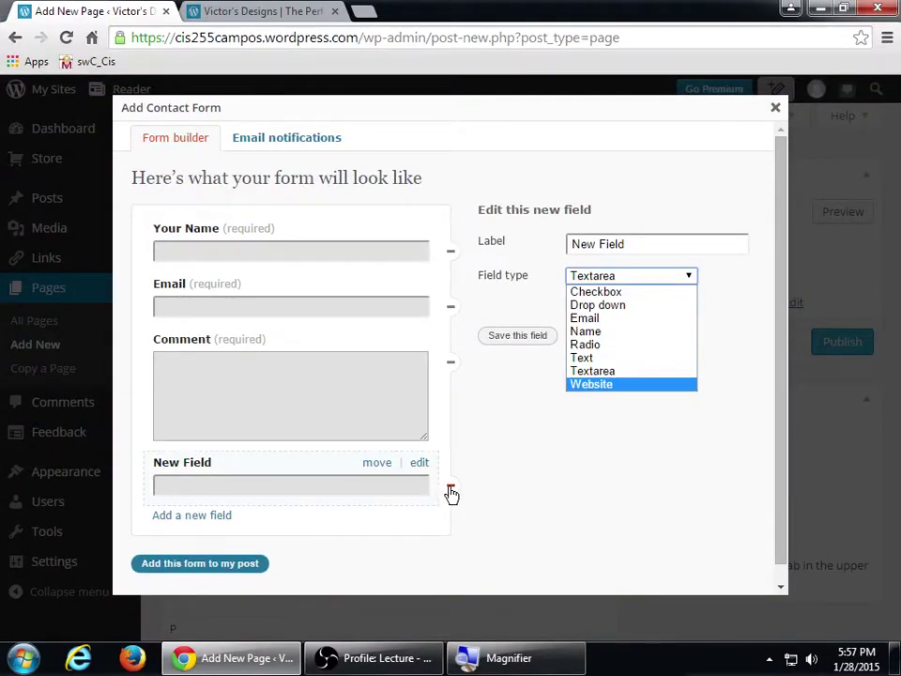
{"action": "left_click", "coordinate": [451, 491]}
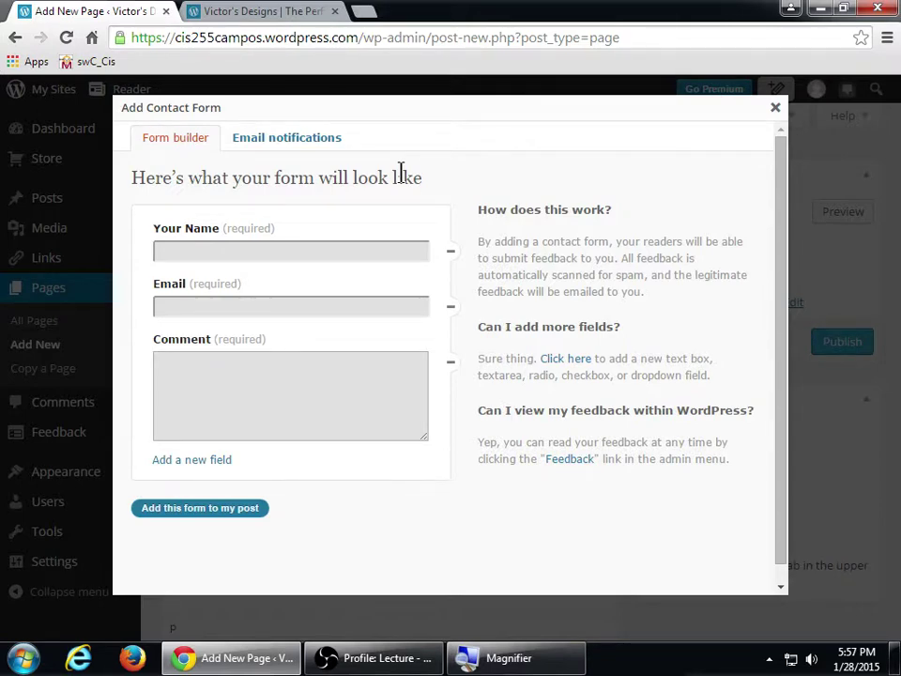
- Rename the form's Email field to 'Your Email' and save it
{"action": "left_click", "coordinate": [418, 286]}
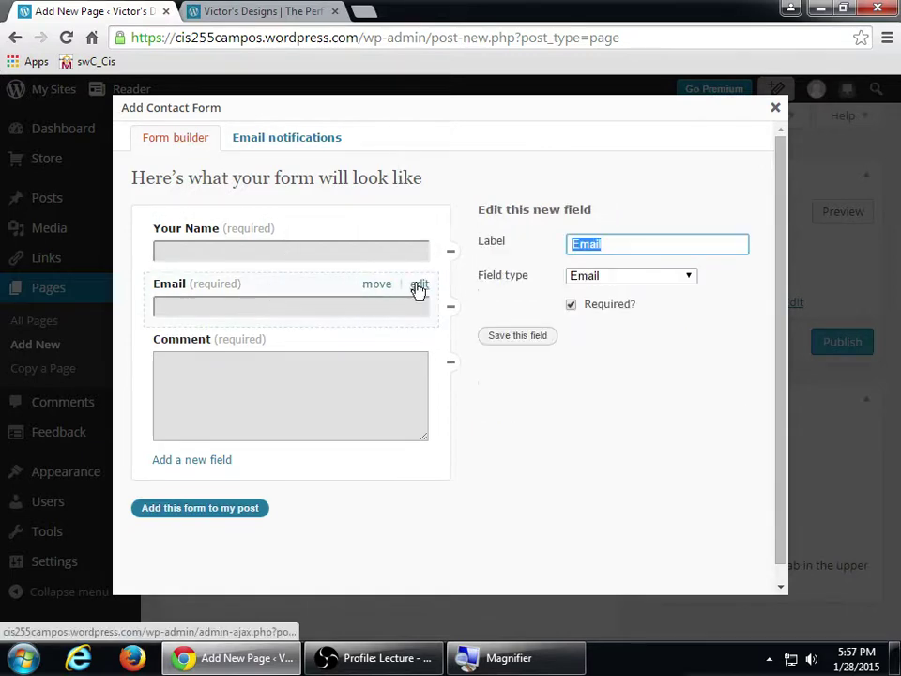
{"action": "left_click", "coordinate": [572, 244]}
{"action": "type", "text": "Your"}
{"action": "double_click", "coordinate": [573, 244]}
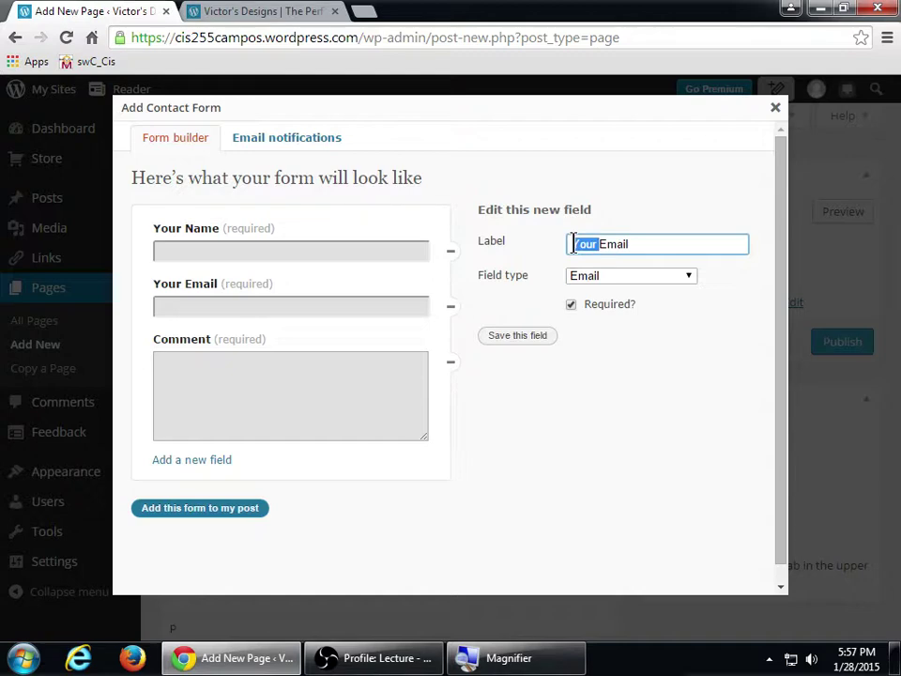
{"action": "left_click", "coordinate": [539, 338]}
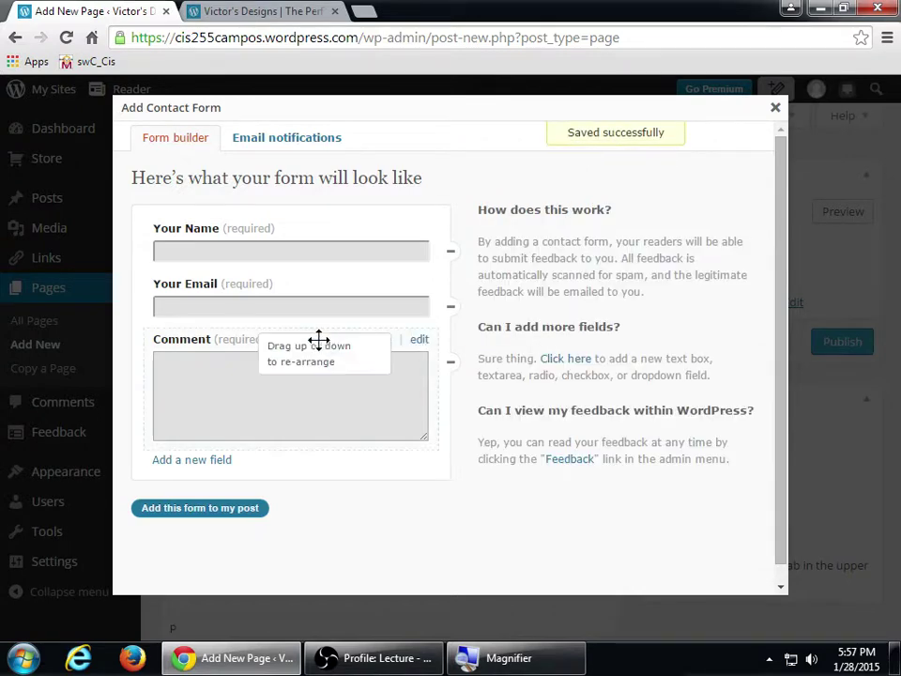
- Rename the Comment field to 'Your Comment' and save it
{"action": "left_click", "coordinate": [418, 344]}
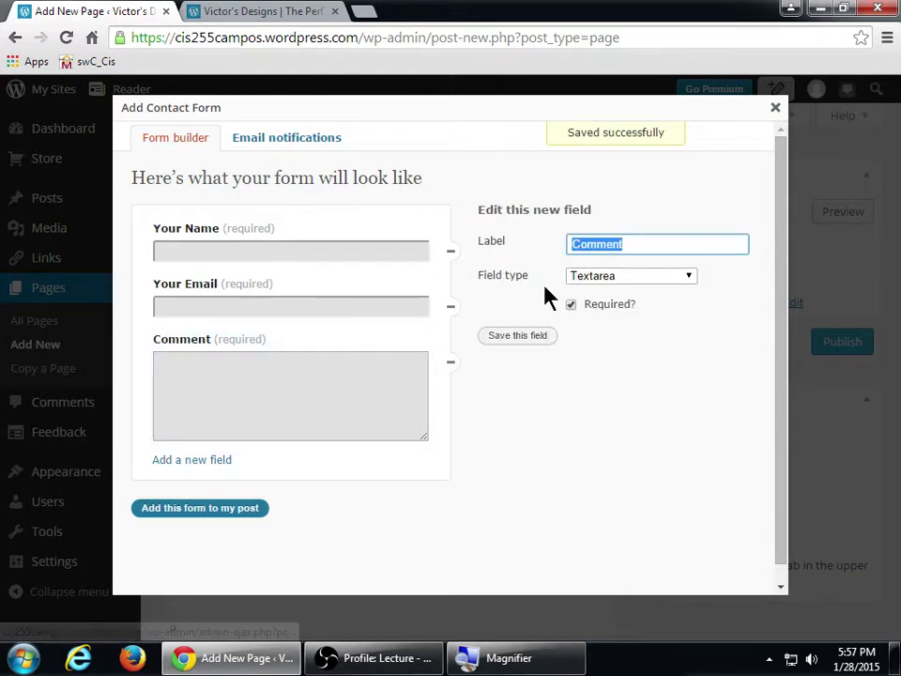
{"action": "key", "text": "Home"}
{"action": "type", "text": "Your"}
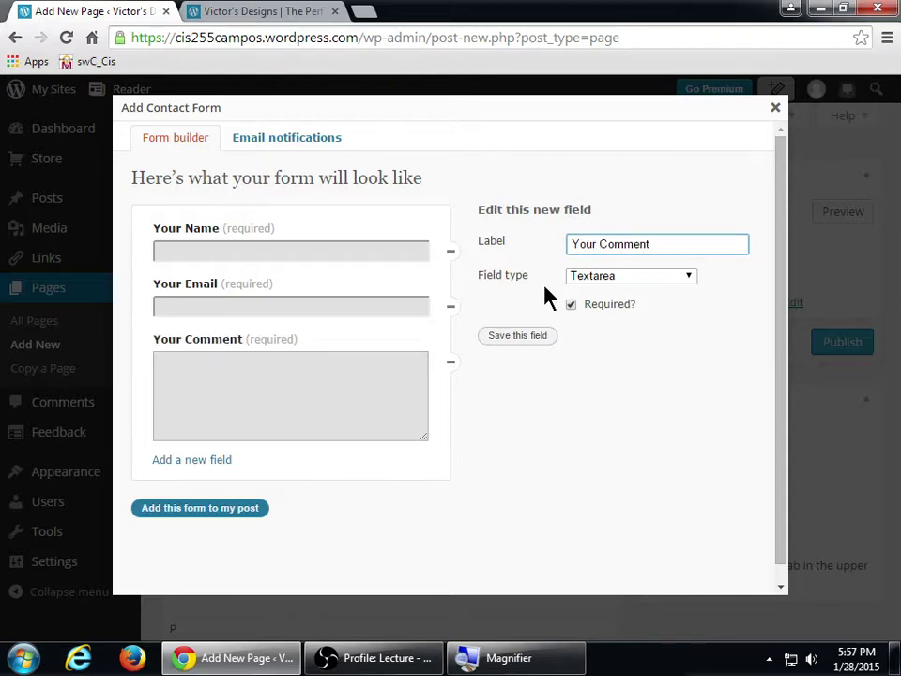
{"action": "left_click", "coordinate": [543, 335]}
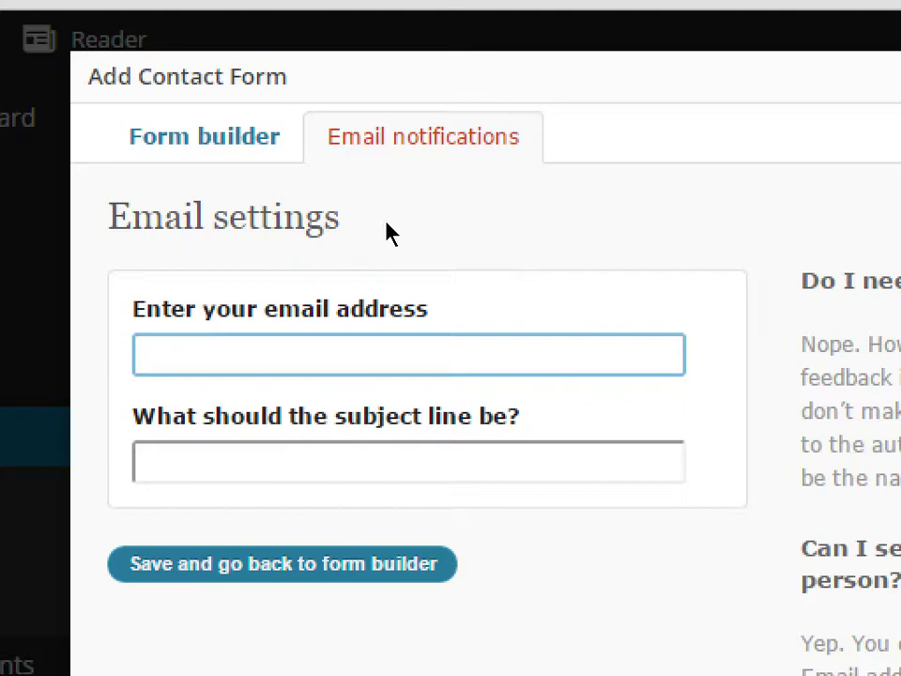
- Enter the site owner's e-mail address as the form's notification recipient
{"action": "type", "text": "victor"}
{"action": "key", "text": "BackSpace"}
{"action": "key", "text": "BackSpace"}
{"action": "key", "text": "BackSpace"}
{"action": "key", "text": "BackSpace"}
{"action": "key", "text": "BackSpace"}
{"action": "key", "text": "BackSpace"}
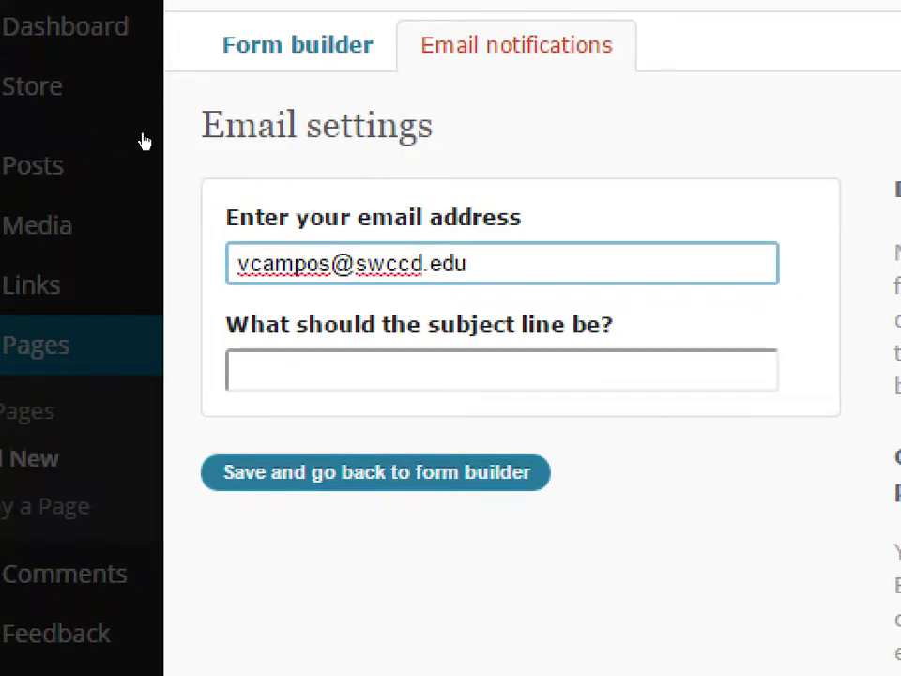
{"action": "key", "text": "Return"}
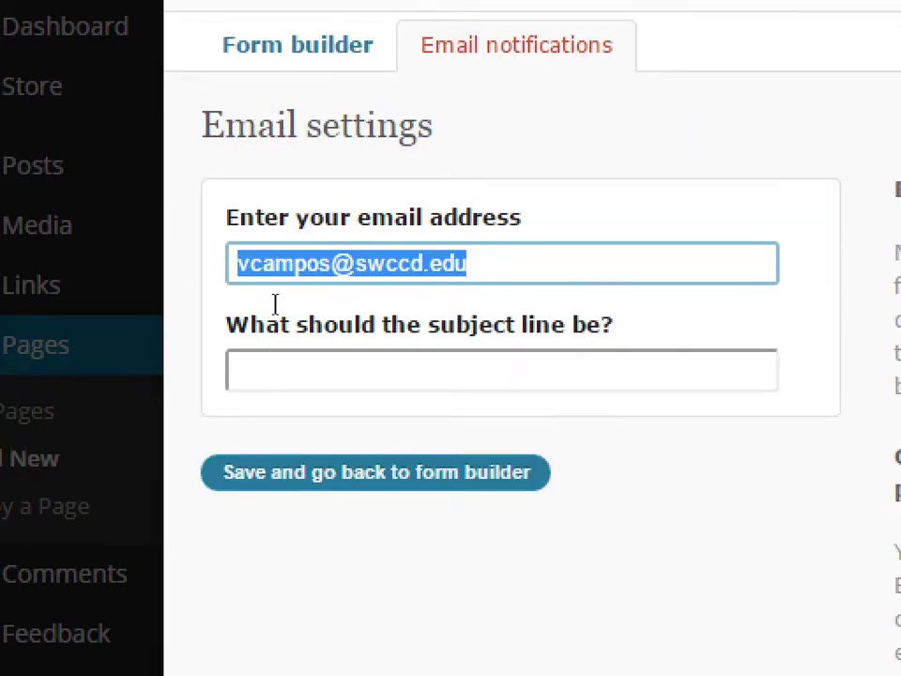
{"action": "key", "text": "Tab"}
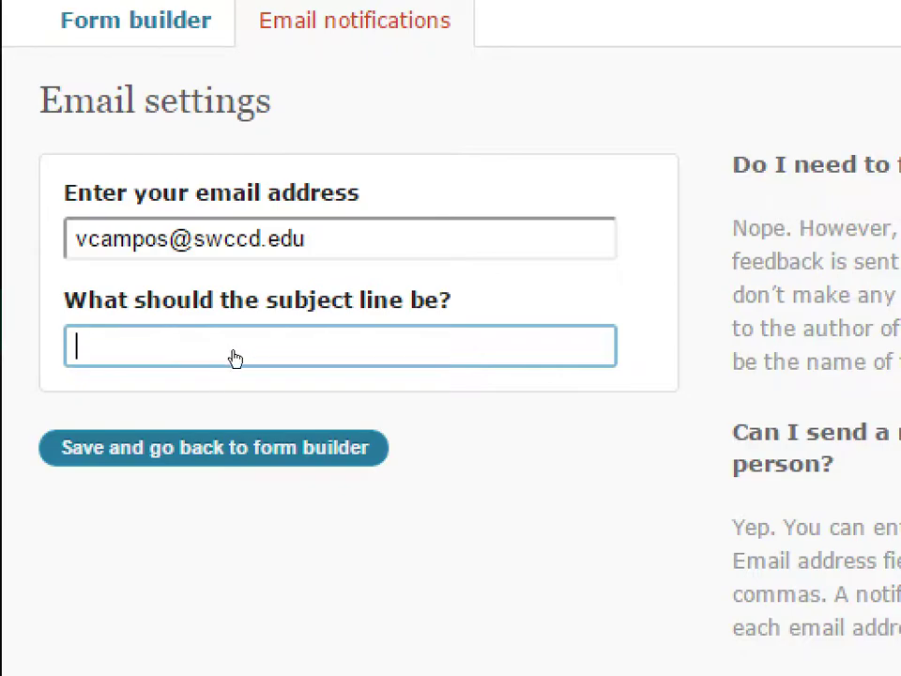
- Append a second comma-separated recipient address to the notifications and return to the preview
{"action": "key", "text": "Return"}
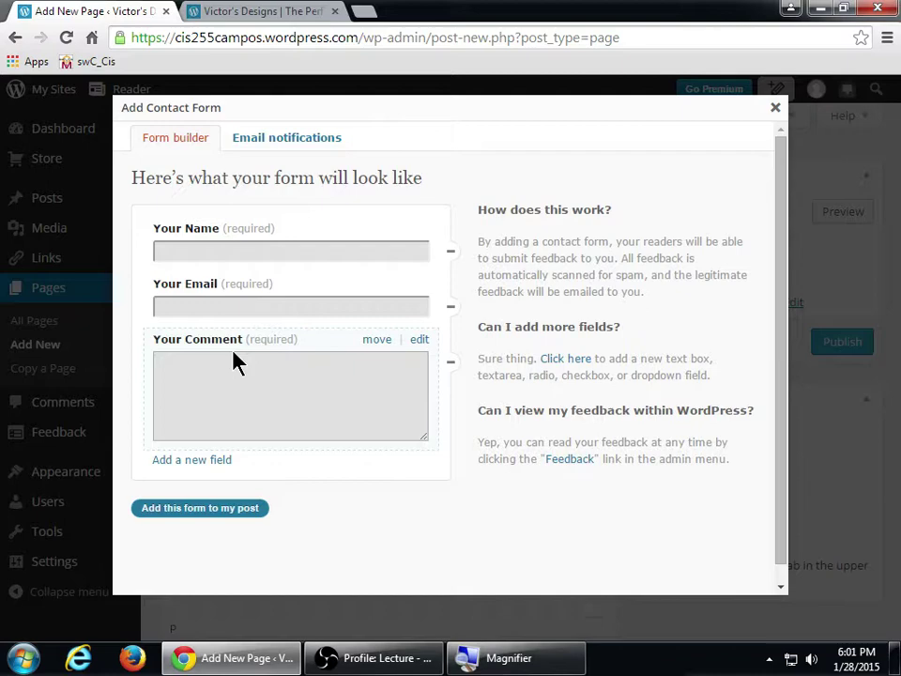
{"action": "left_click", "coordinate": [276, 141]}
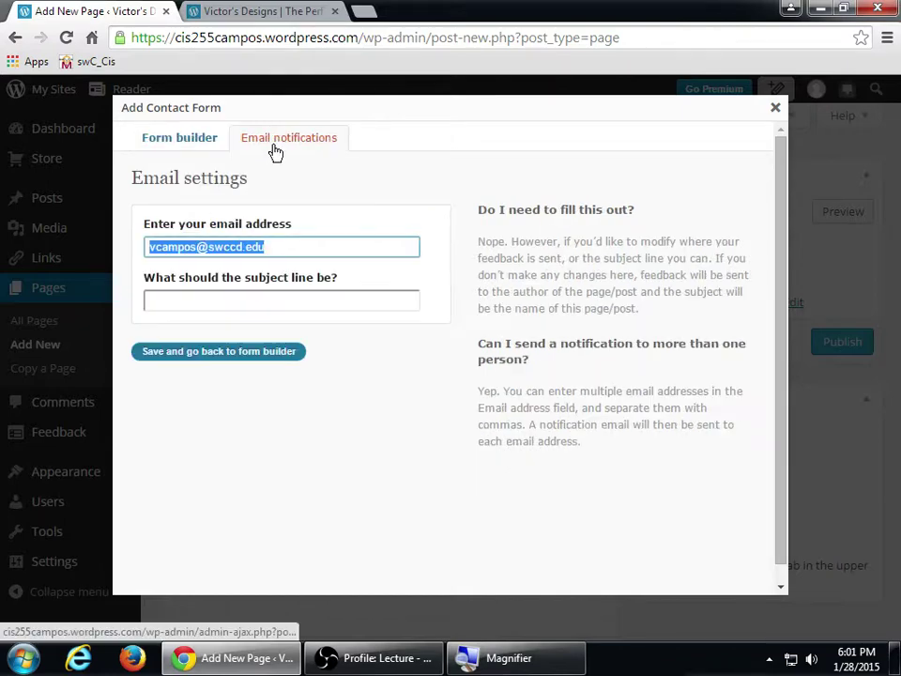
{"action": "left_click", "coordinate": [282, 241]}
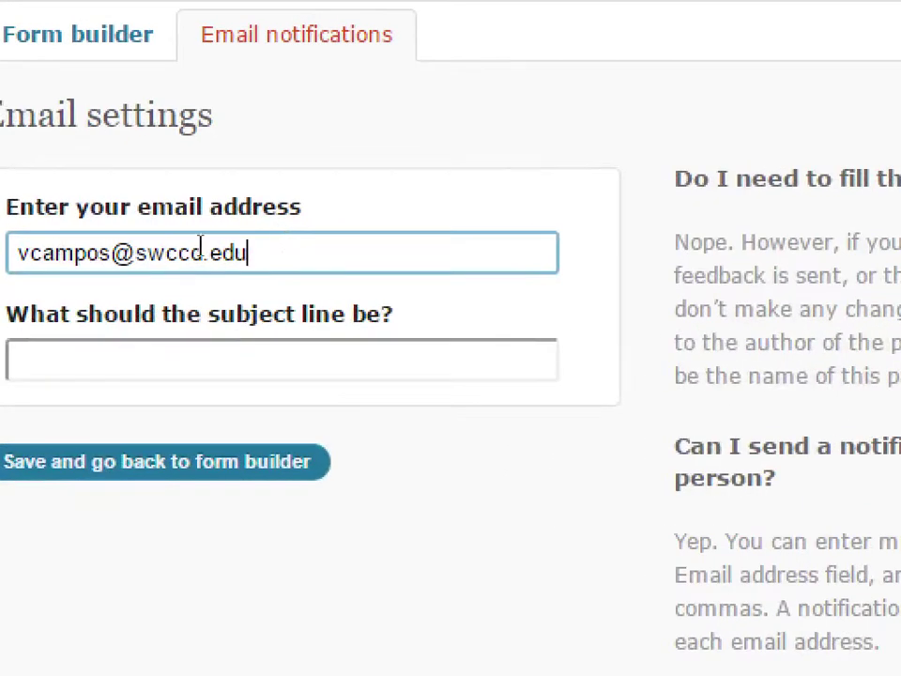
{"action": "type", "text": "."}
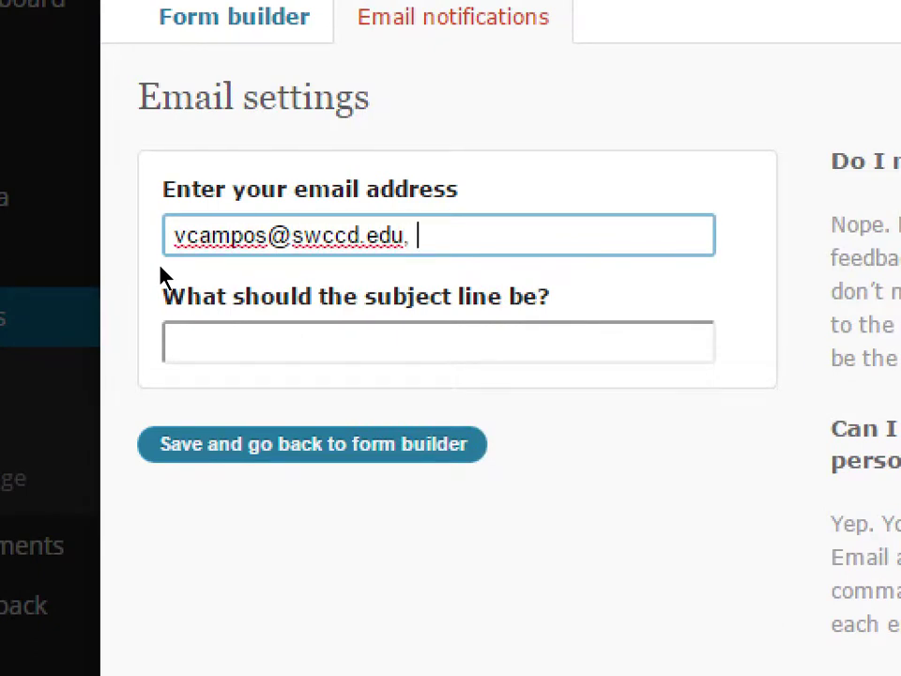
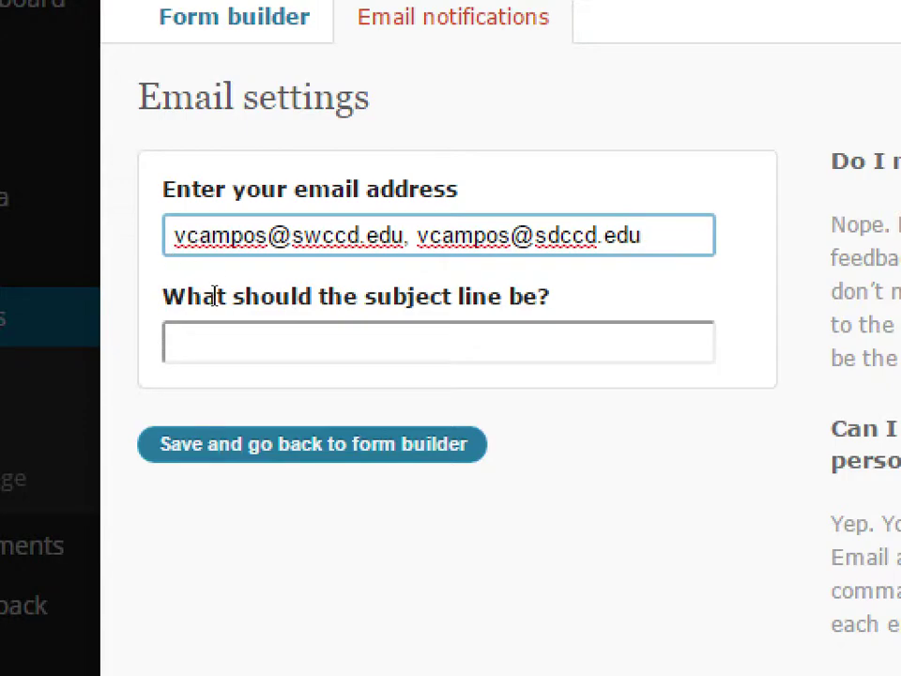
{"action": "key", "text": "Return"}
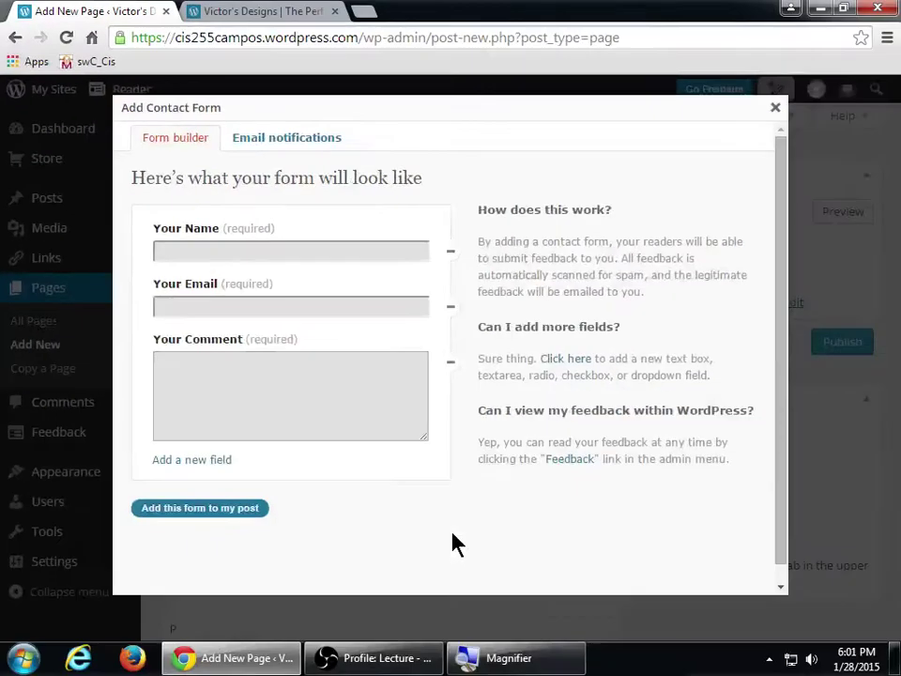
{"action": "left_click", "coordinate": [288, 149]}
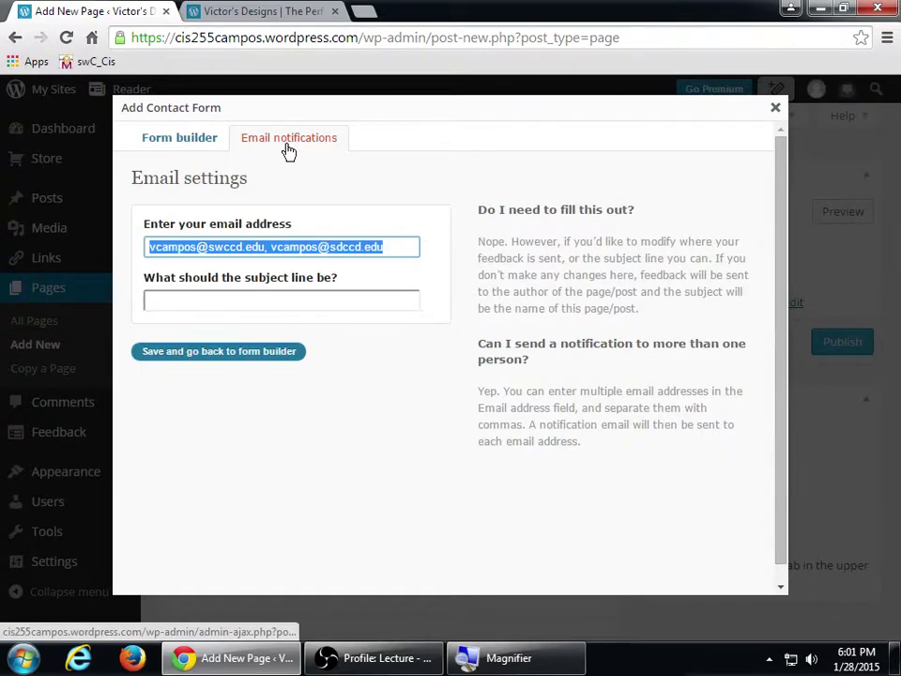
{"action": "left_click", "coordinate": [199, 148]}
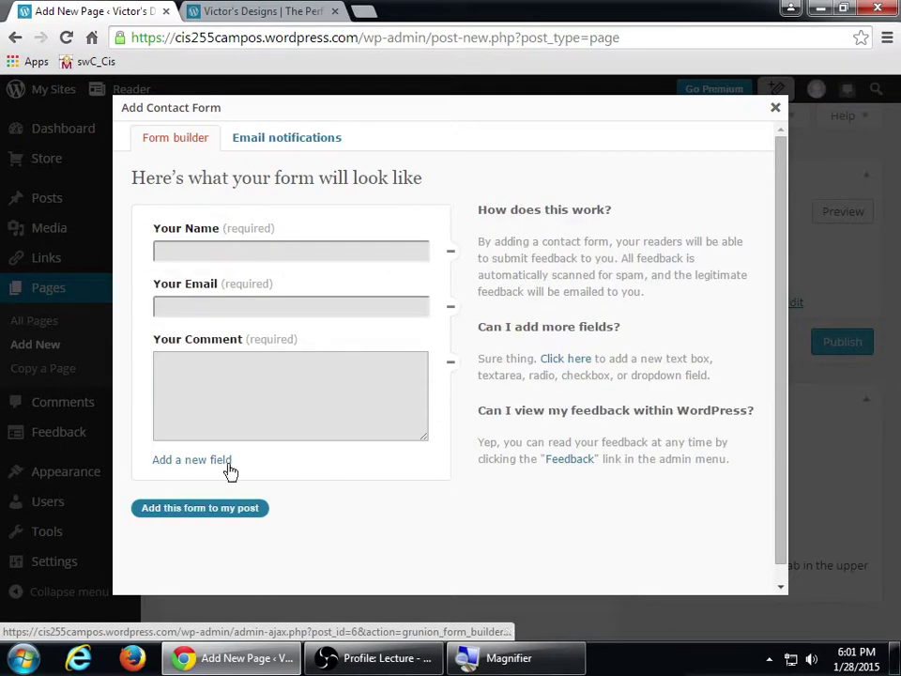
- Insert the finished form into the page as a contact-form shortcode
{"action": "left_click", "coordinate": [240, 514]}
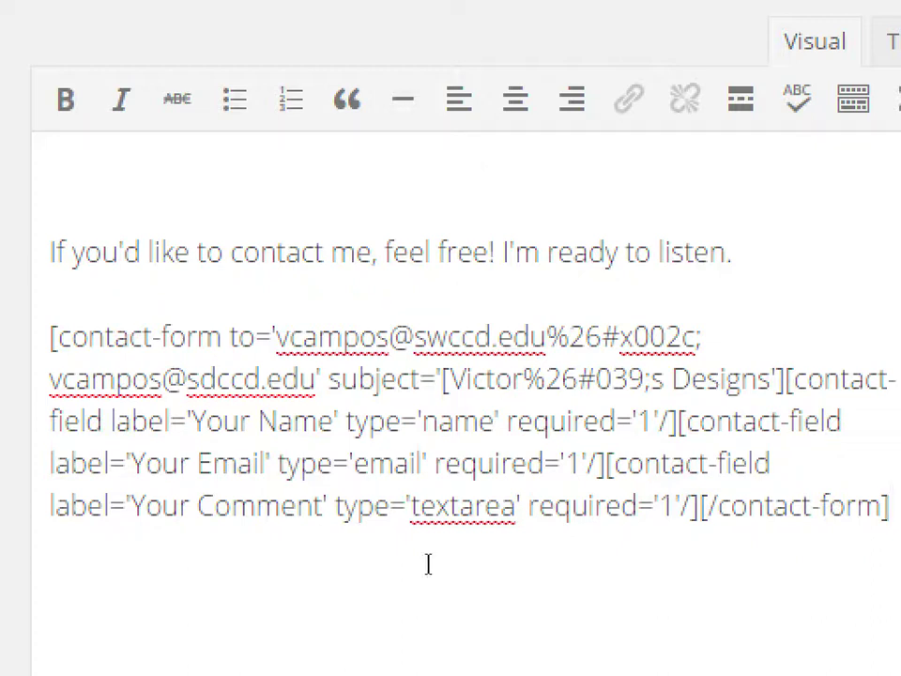
{"action": "key", "text": "Up"}
{"action": "key", "text": "super+minus"}
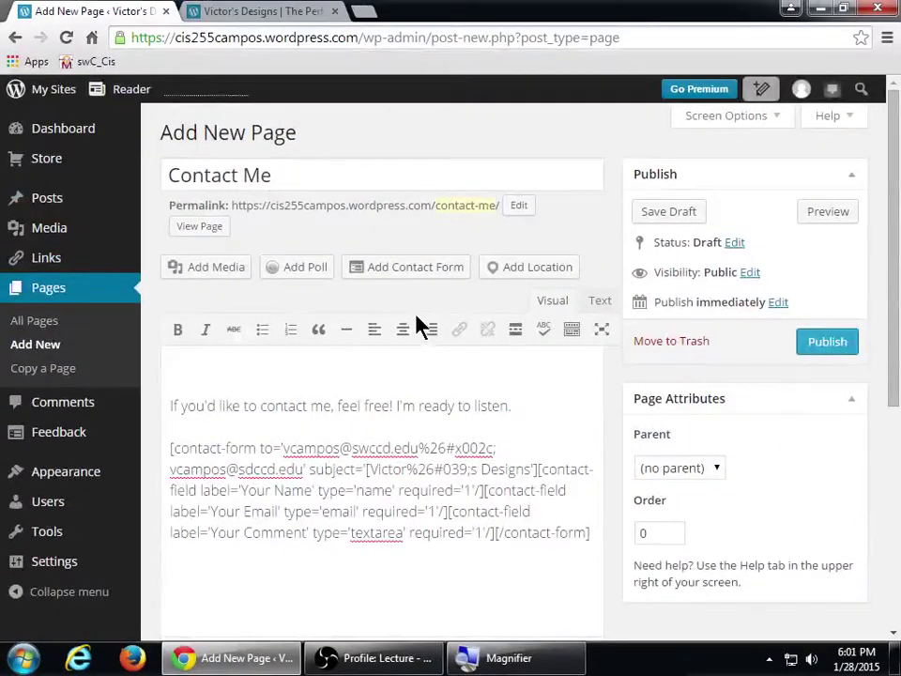
{"action": "left_click", "coordinate": [423, 268]}
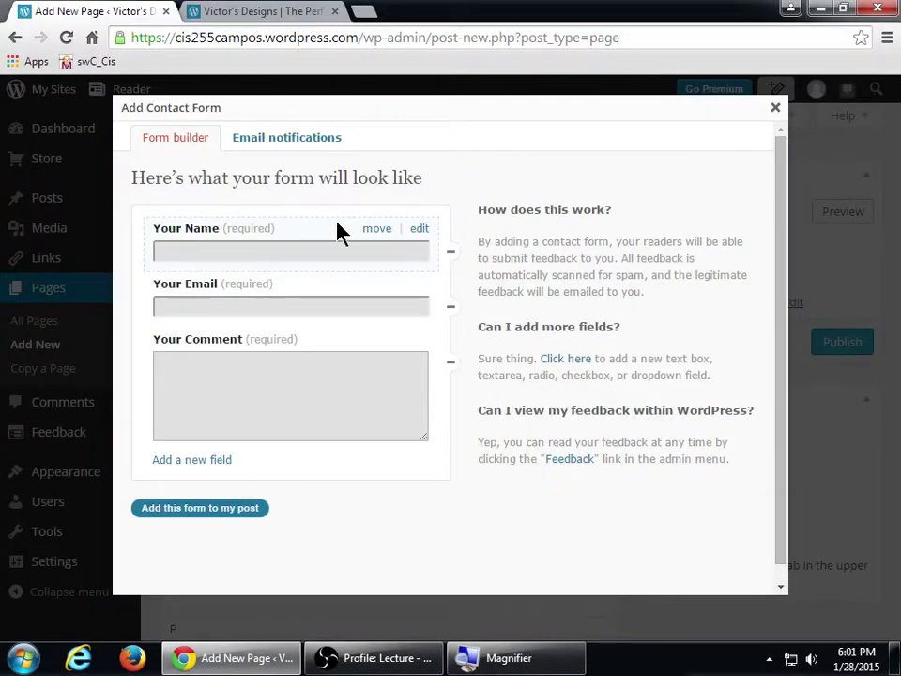
- Close the contact form editor without saving, confirming the prompt with OK
{"action": "left_click", "coordinate": [277, 142]}
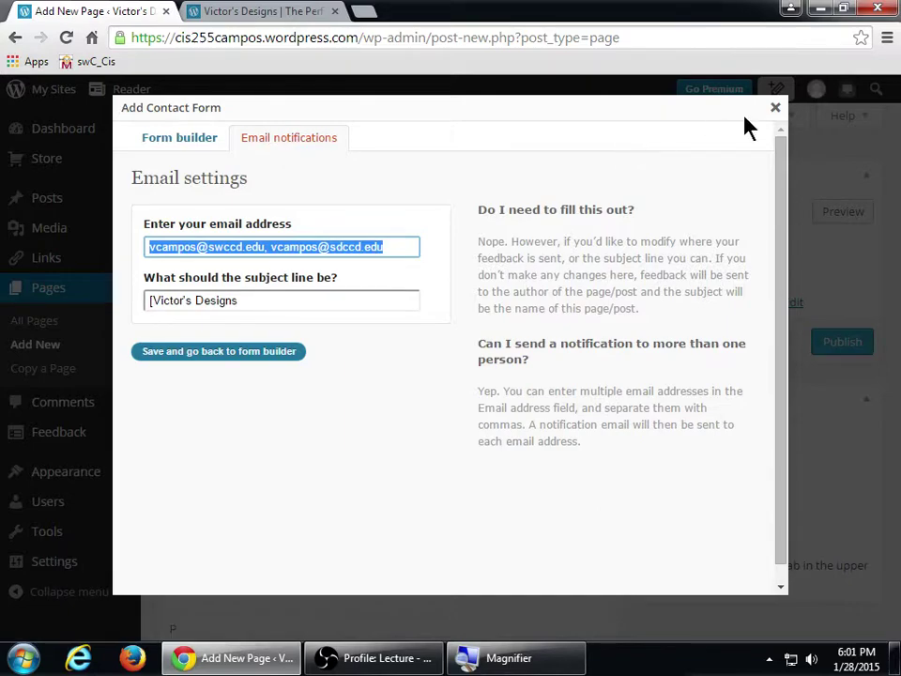
{"action": "left_click", "coordinate": [776, 108]}
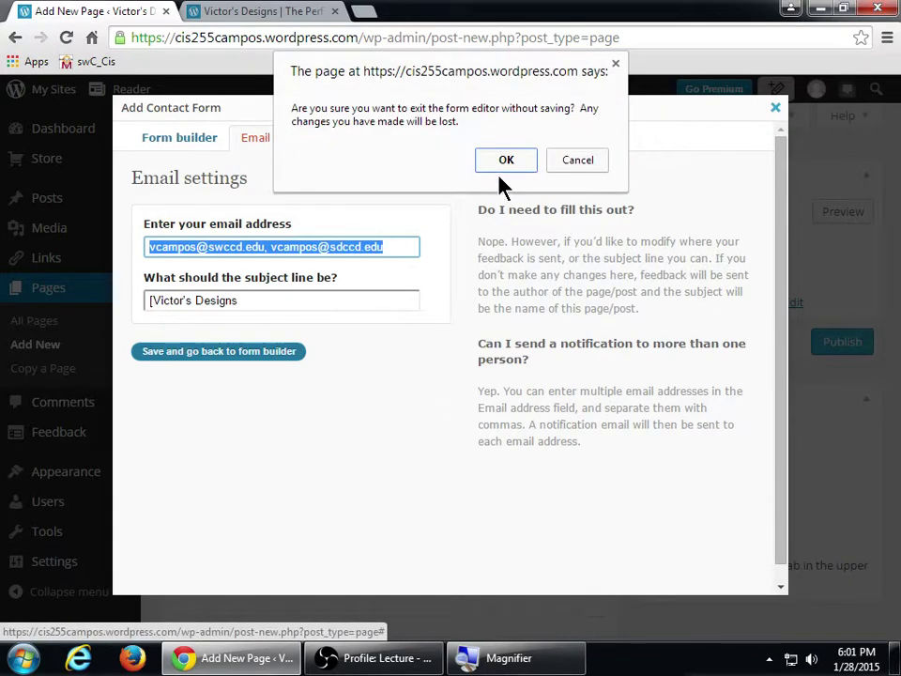
{"action": "left_click", "coordinate": [502, 167]}
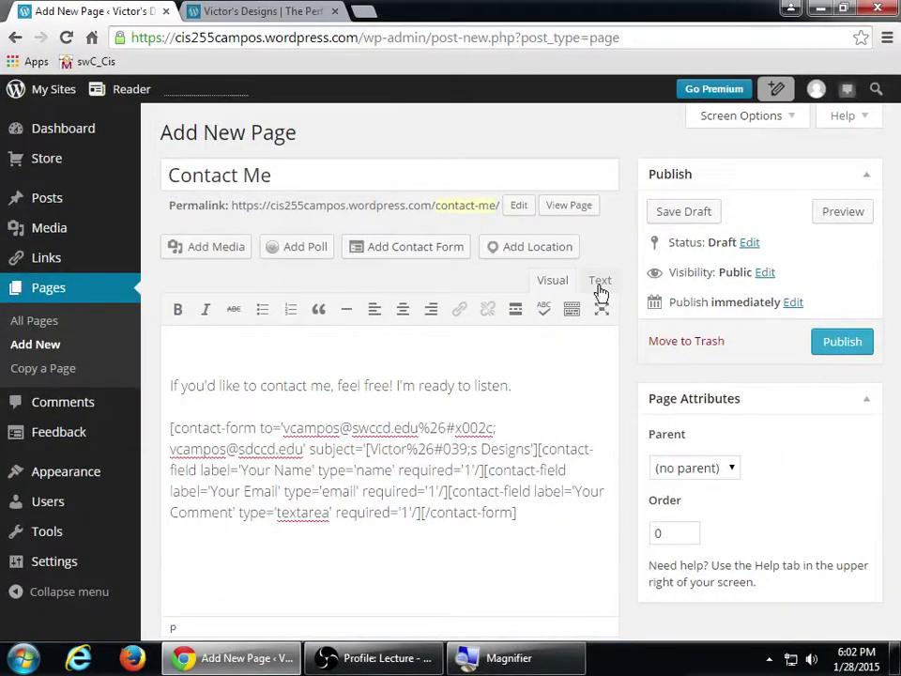
{"action": "left_click", "coordinate": [600, 280]}
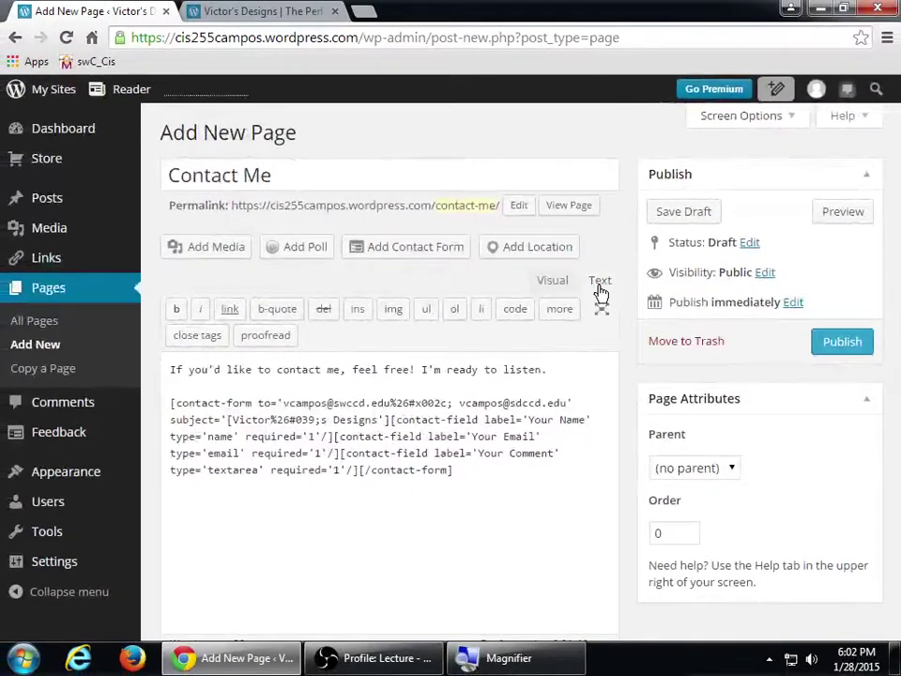
- Switch the Contact Me page editor back to the Visual view
{"action": "left_click", "coordinate": [554, 284]}
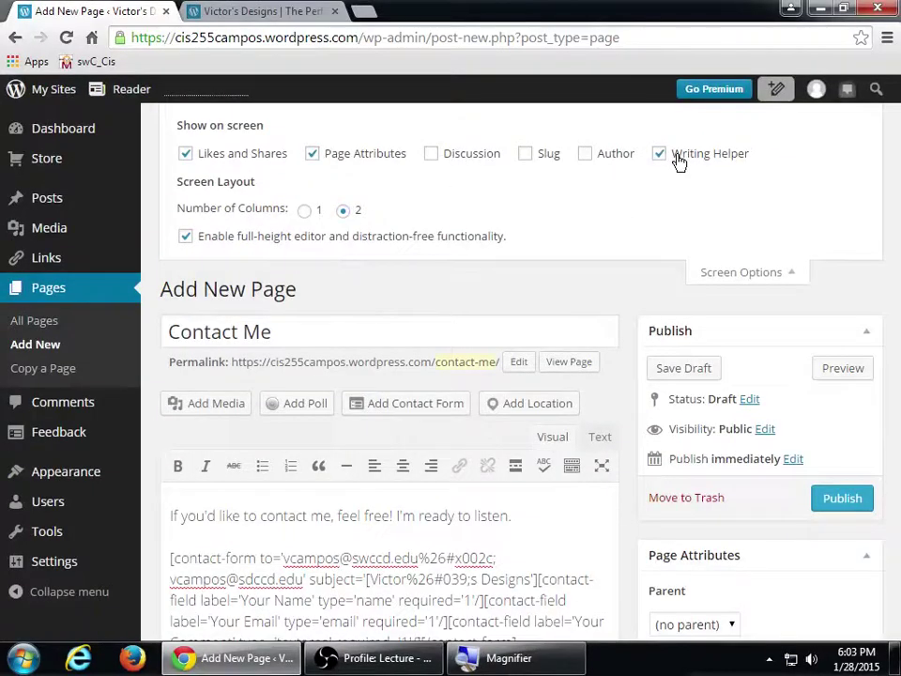
{"action": "left_click", "coordinate": [452, 164]}
{"action": "left_click", "coordinate": [526, 157]}
{"action": "left_click", "coordinate": [591, 158]}
{"action": "left_click", "coordinate": [713, 279]}
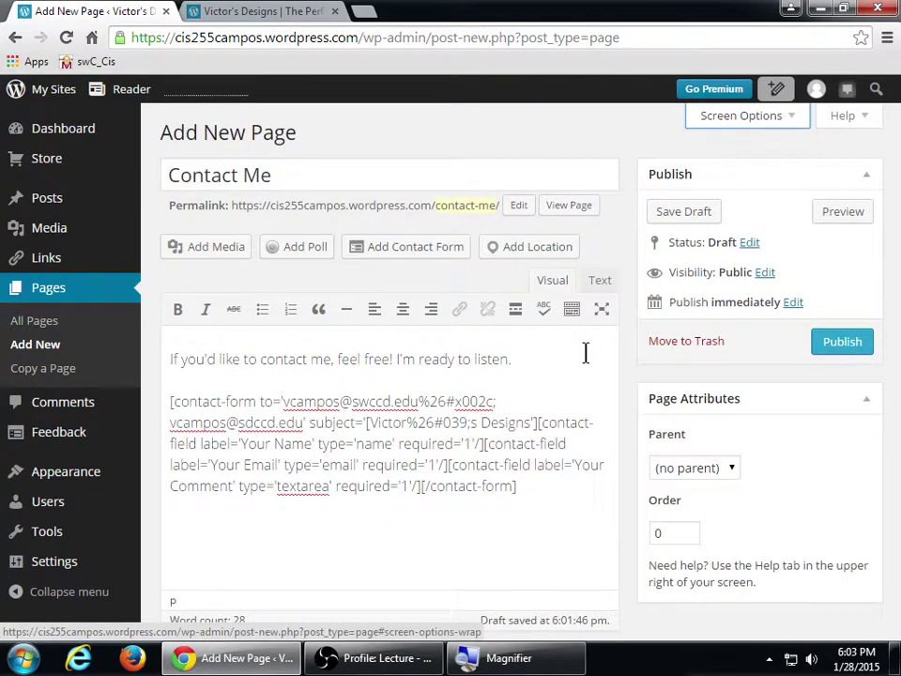
{"action": "key", "text": "ctrl+minus"}
{"action": "key", "text": "ctrl+plus"}
{"action": "key", "text": "ctrl+plus"}
{"action": "key", "text": "ctrl+plus"}
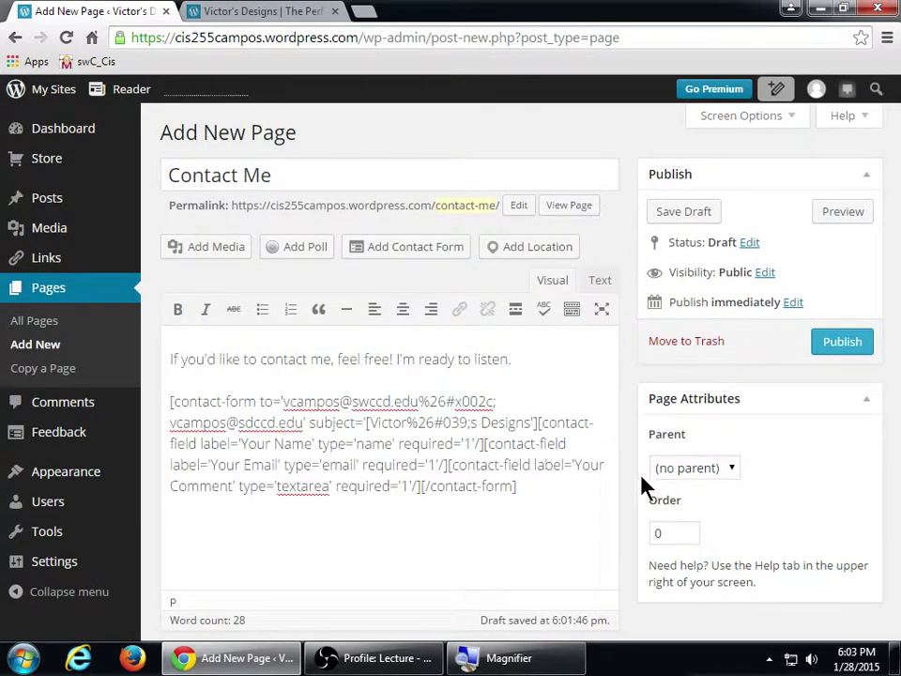
{"action": "key", "text": "ctrl+minus"}
{"action": "key", "text": "ctrl+minus"}
{"action": "key", "text": "ctrl+minus"}
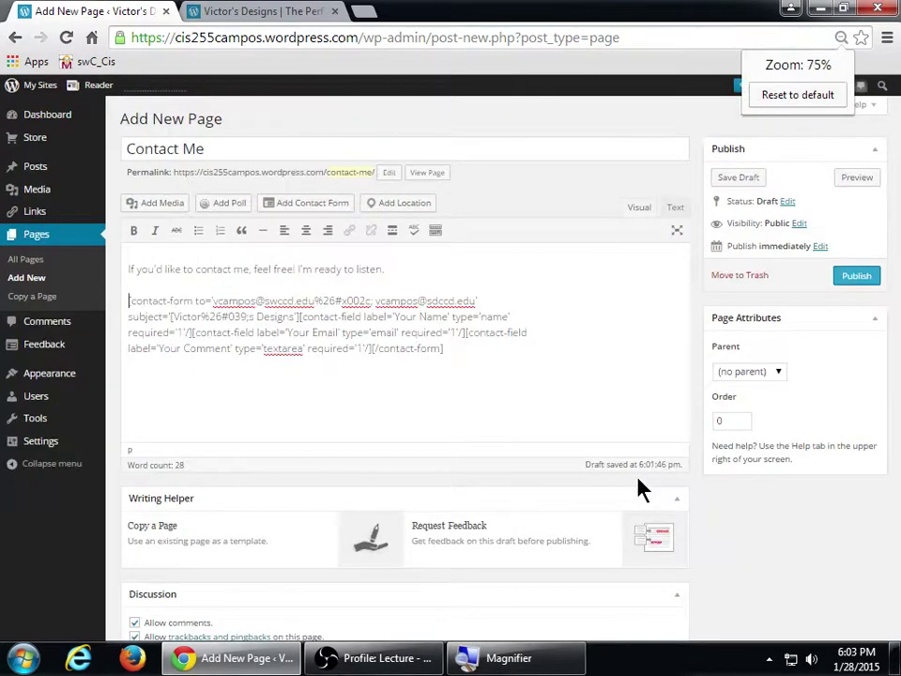
{"action": "key", "text": "ctrl+minus"}
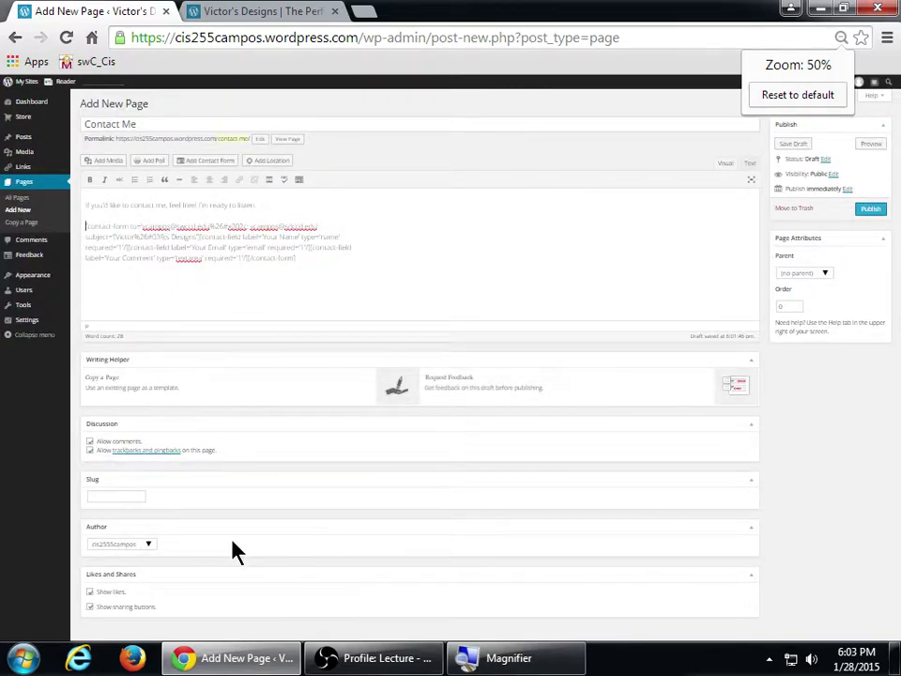
{"action": "key", "text": "super+plus"}
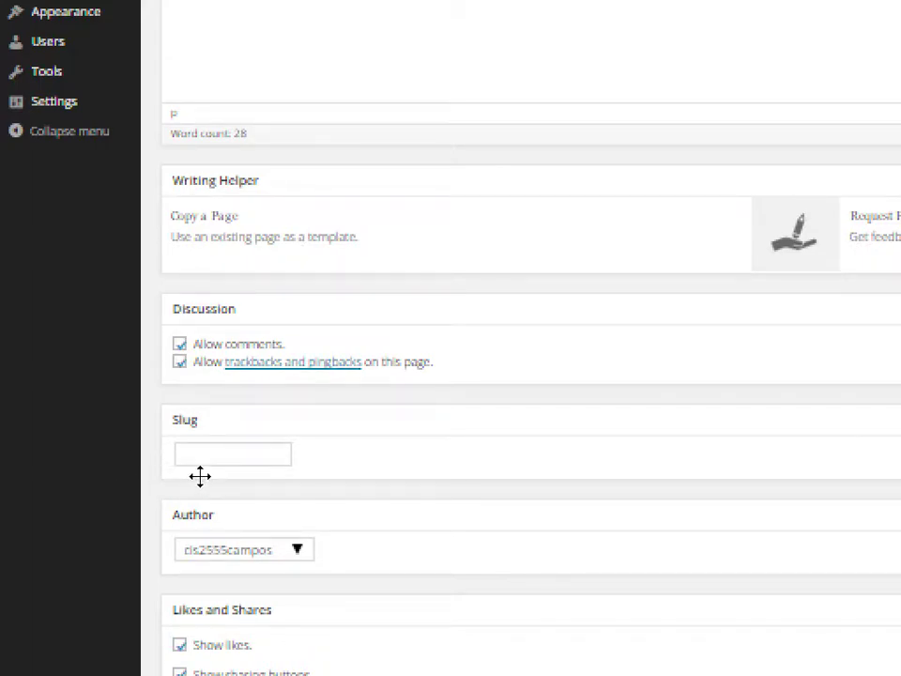
{"action": "key", "text": "ctrl+plus"}
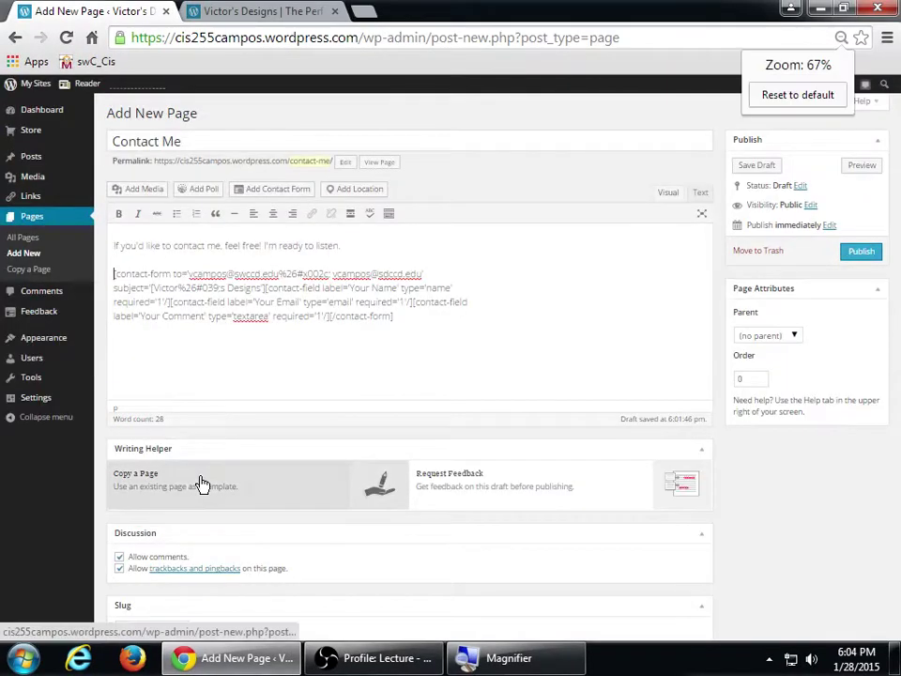
{"action": "key", "text": "ctrl+plus"}
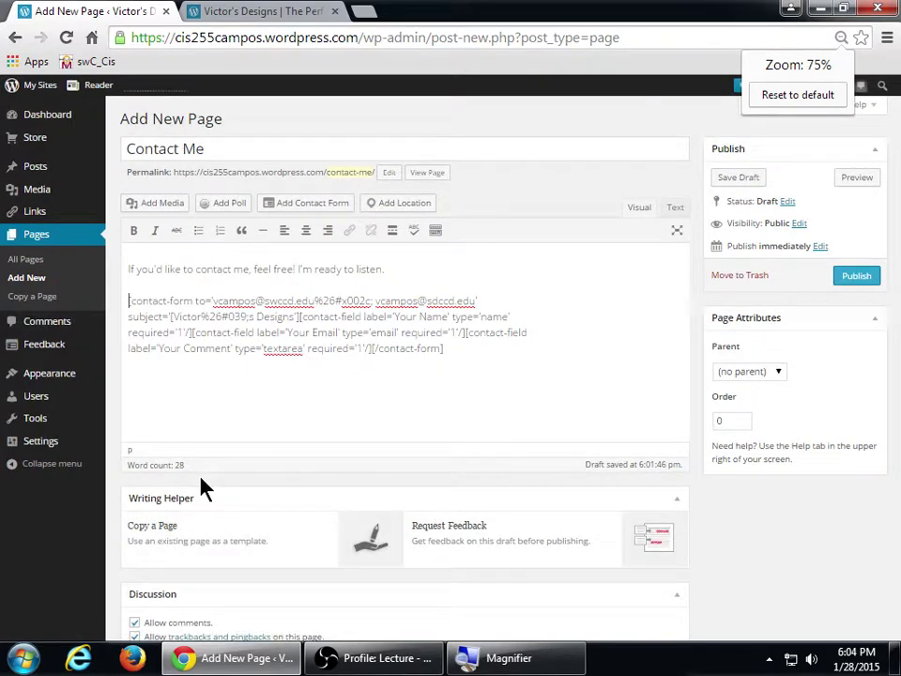
- Reset the browser zoom to normal and publish the Contact Me page
{"action": "key", "text": "ctrl+0"}
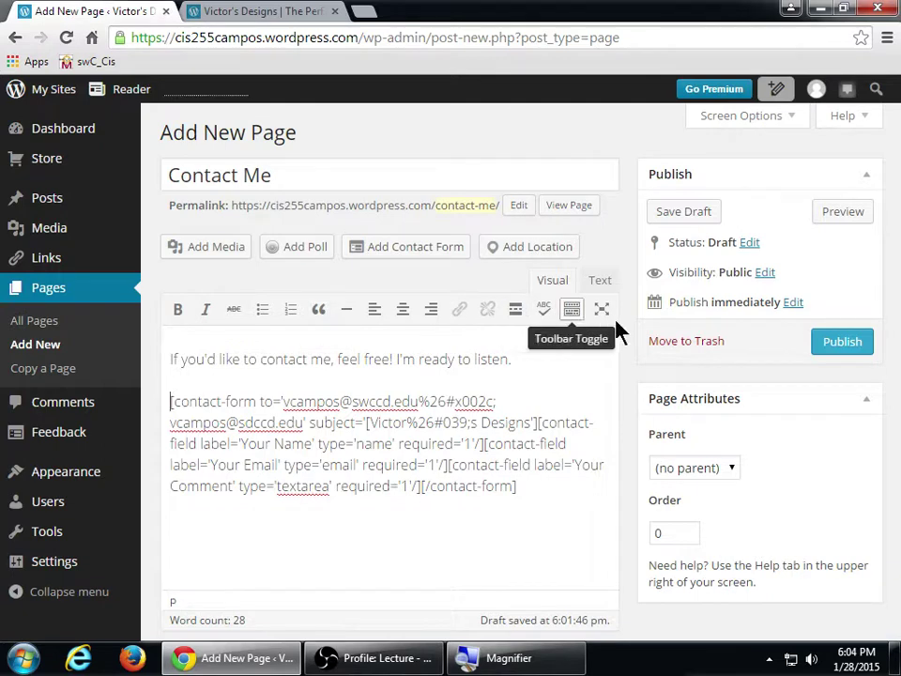
{"action": "left_click", "coordinate": [842, 343]}
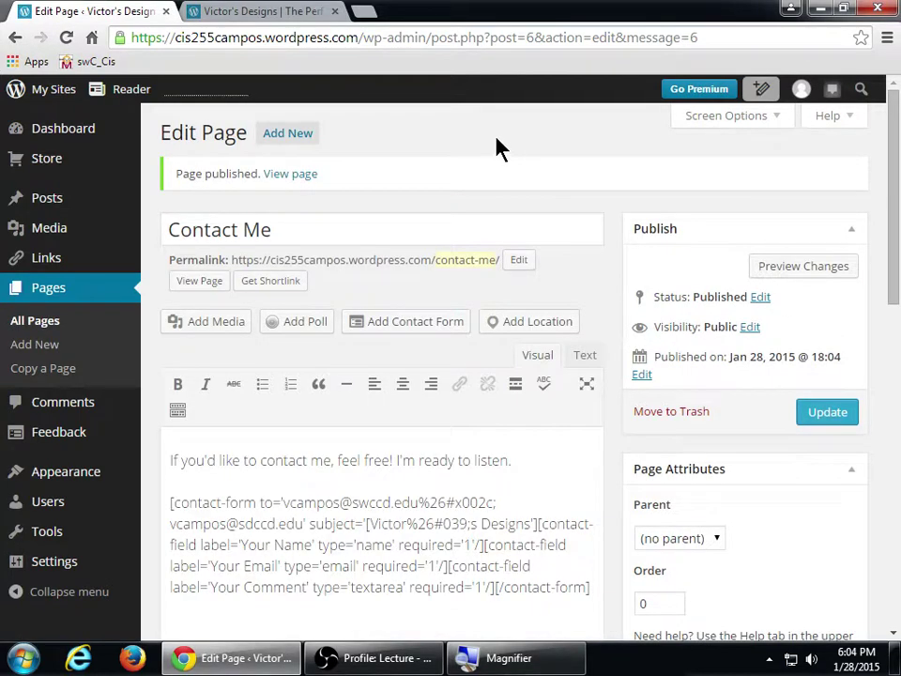
- Close the extra browser tab that shows the site
{"action": "left_click", "coordinate": [336, 12]}
{"action": "mouse_move", "coordinate": [63, 97]}
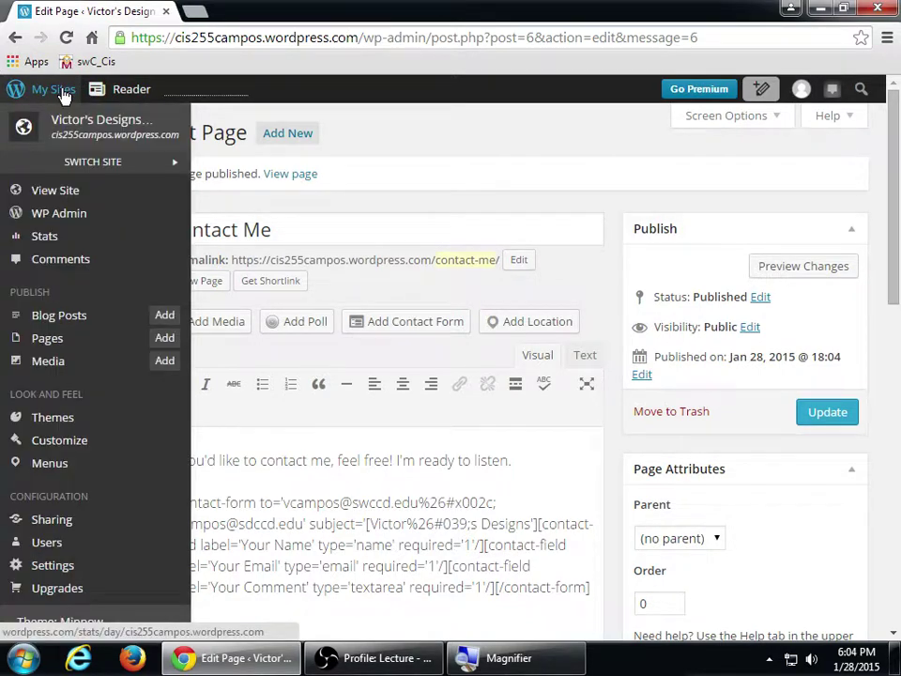
{"action": "key", "text": "super+plus"}
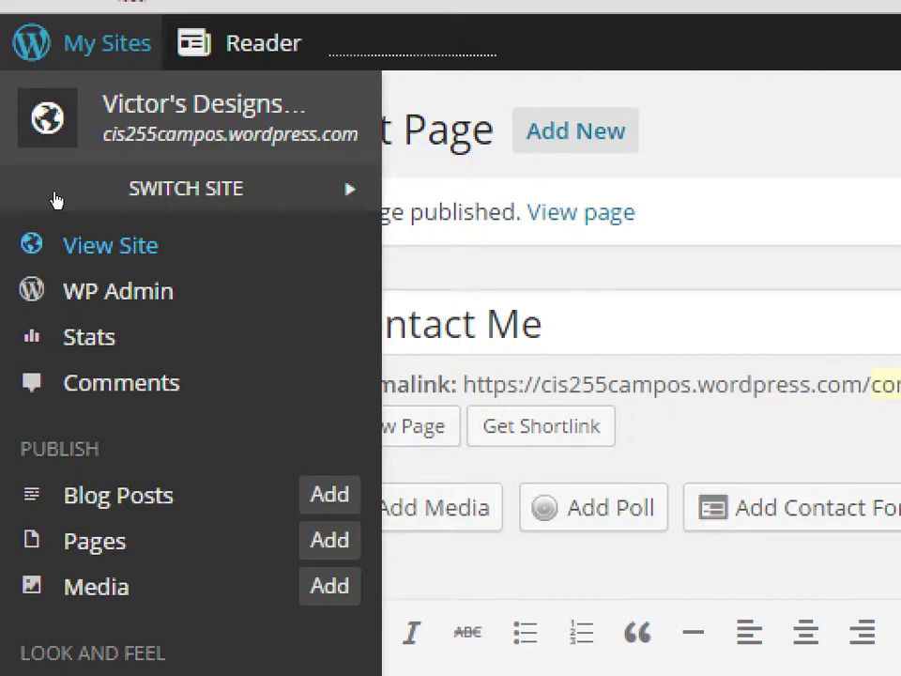
{"action": "key", "text": "super+minus"}
- View the live Victor's Designs homepage from My Sites and scroll through it
{"action": "left_click", "coordinate": [54, 190]}
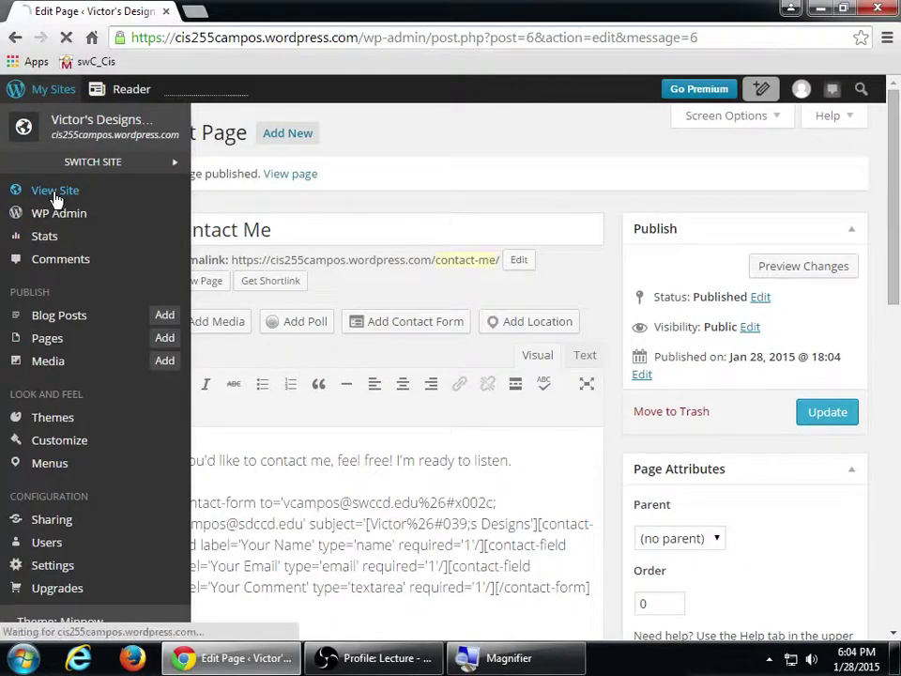
{"action": "scroll", "coordinate": [362, 307], "scroll_direction": "down", "scroll_amount": 3}
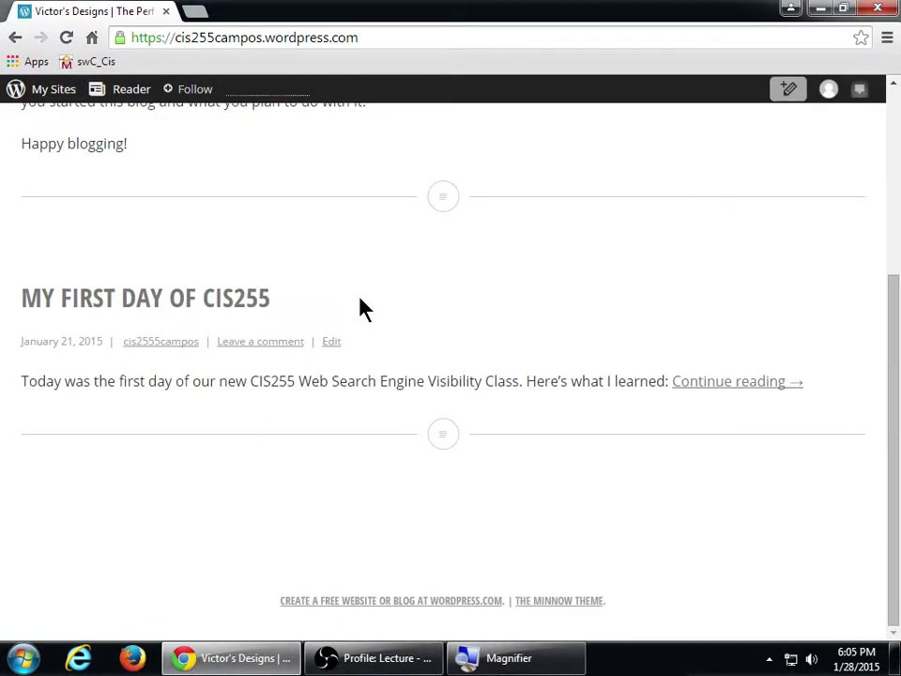
{"action": "scroll", "coordinate": [362, 308], "scroll_direction": "up", "scroll_amount": 3}
{"action": "scroll", "coordinate": [363, 310], "scroll_direction": "down", "scroll_amount": 3}
{"action": "scroll", "coordinate": [362, 312], "scroll_direction": "up", "scroll_amount": 3}
{"action": "scroll", "coordinate": [362, 312], "scroll_direction": "down", "scroll_amount": 3}
{"action": "scroll", "coordinate": [364, 310], "scroll_direction": "up", "scroll_amount": 3}
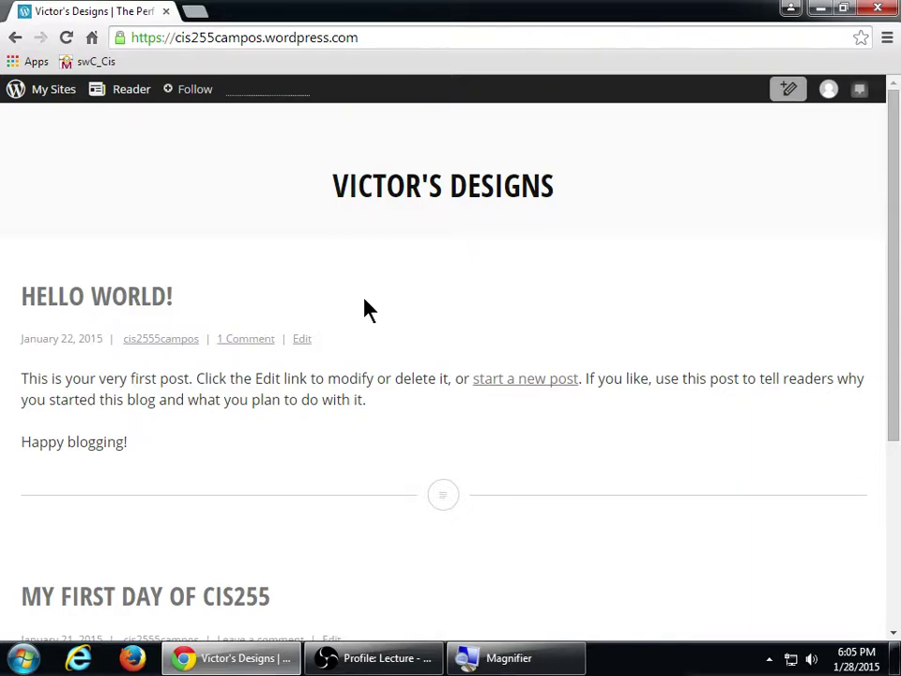
- Append /contact-me to the site address to load the live Contact Me page
{"action": "key", "text": "super+plus"}
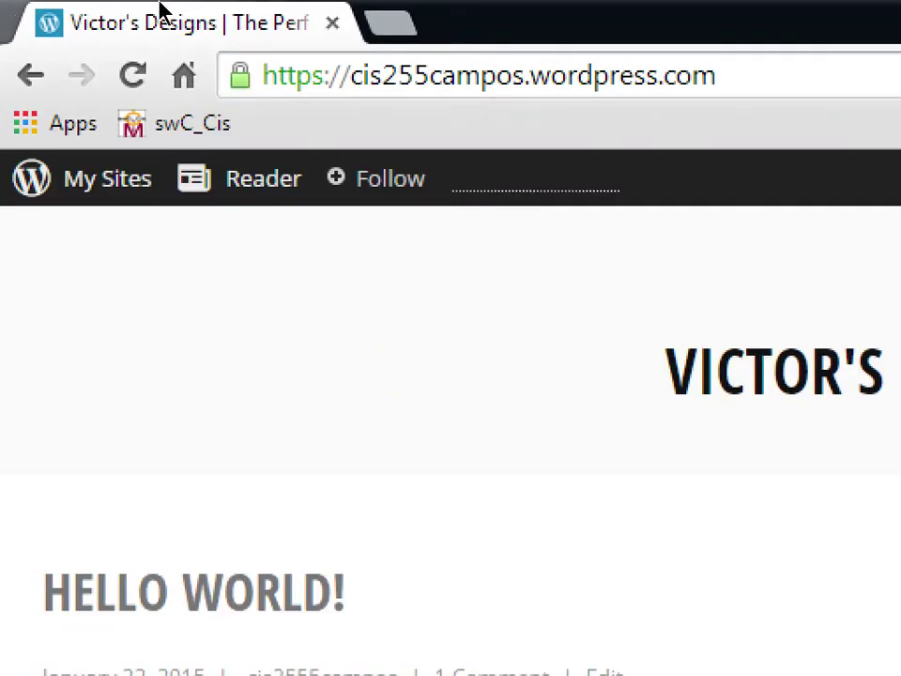
{"action": "left_click", "coordinate": [685, 75]}
{"action": "double_click", "coordinate": [684, 75]}
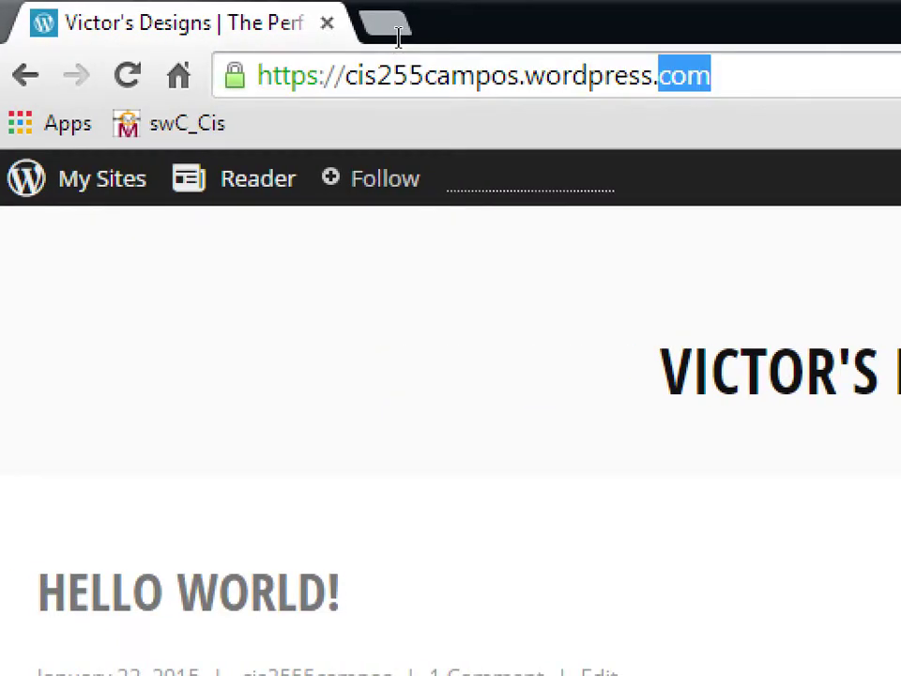
{"action": "key", "text": "End"}
{"action": "type", "text": "/conta"}
{"action": "type", "text": "ct-us"}
{"action": "key", "text": "BackSpace"}
{"action": "key", "text": "BackSpace"}
{"action": "type", "text": "me"}
{"action": "key", "text": "Return"}
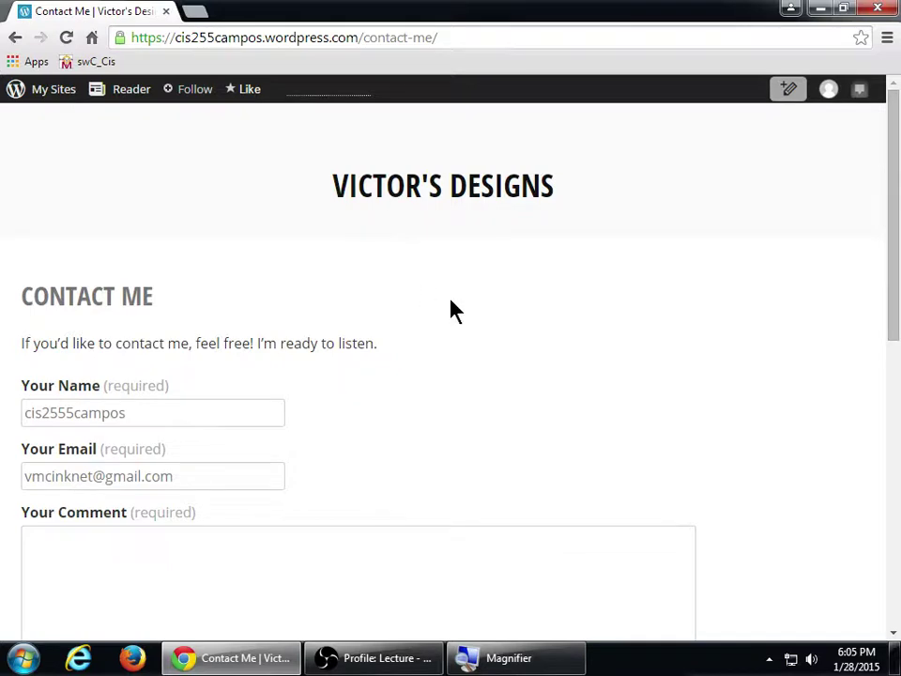
{"action": "scroll", "coordinate": [494, 366], "scroll_direction": "down", "scroll_amount": 3}
{"action": "scroll", "coordinate": [493, 364], "scroll_direction": "down", "scroll_amount": 4}
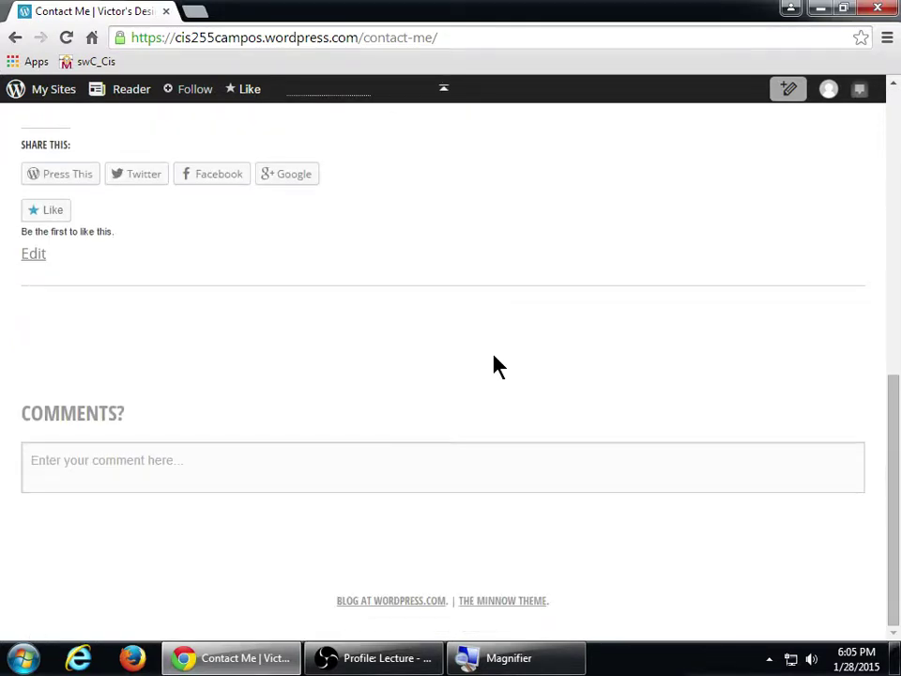
{"action": "scroll", "coordinate": [492, 364], "scroll_direction": "up", "scroll_amount": 7}
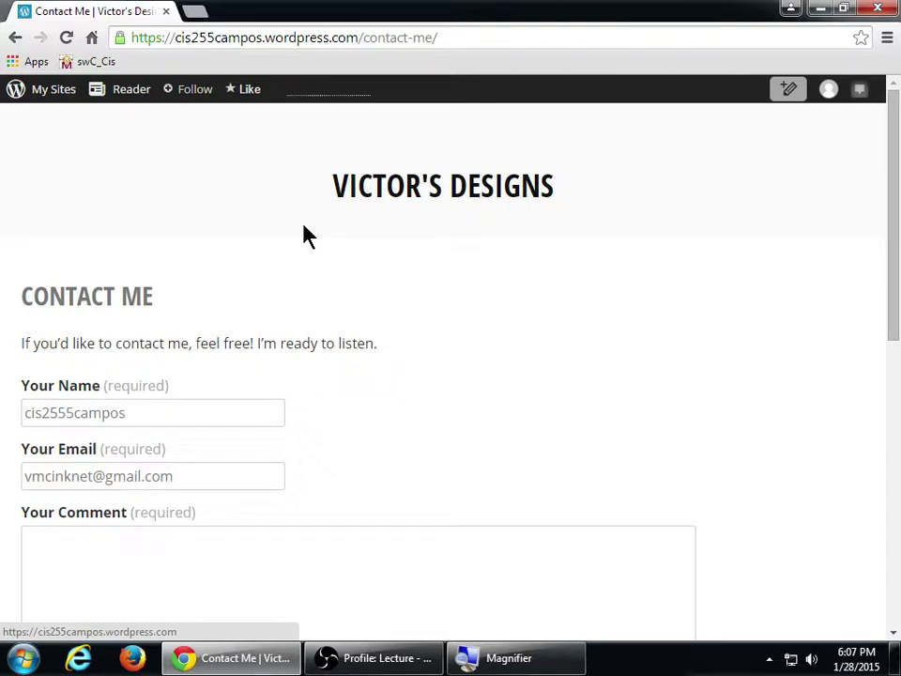
{"action": "mouse_move", "coordinate": [59, 99]}
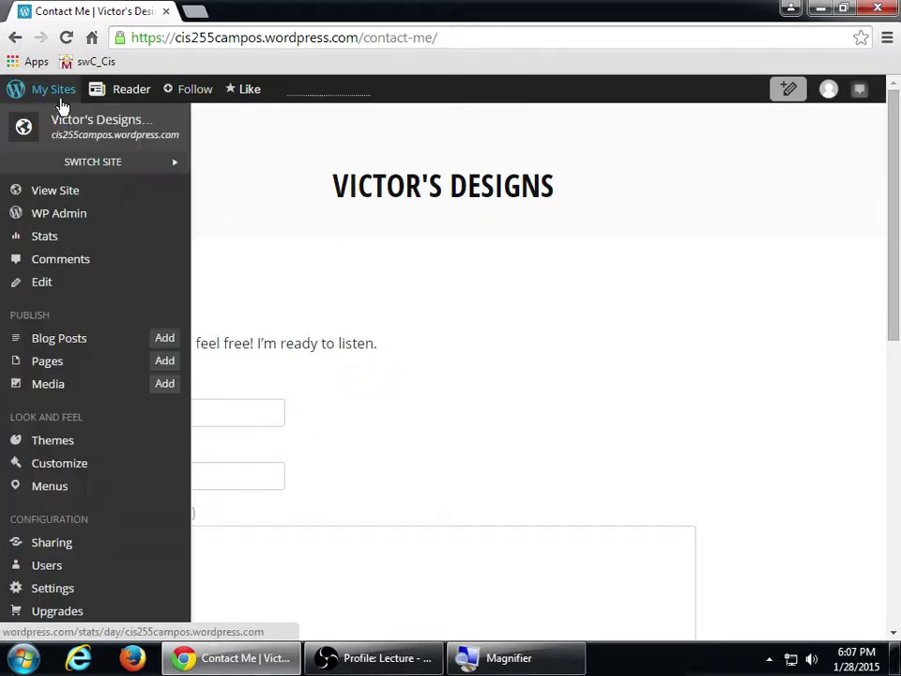
- Choose WP Admin under My Sites to return to the Dashboard home
{"action": "left_click", "coordinate": [81, 215]}
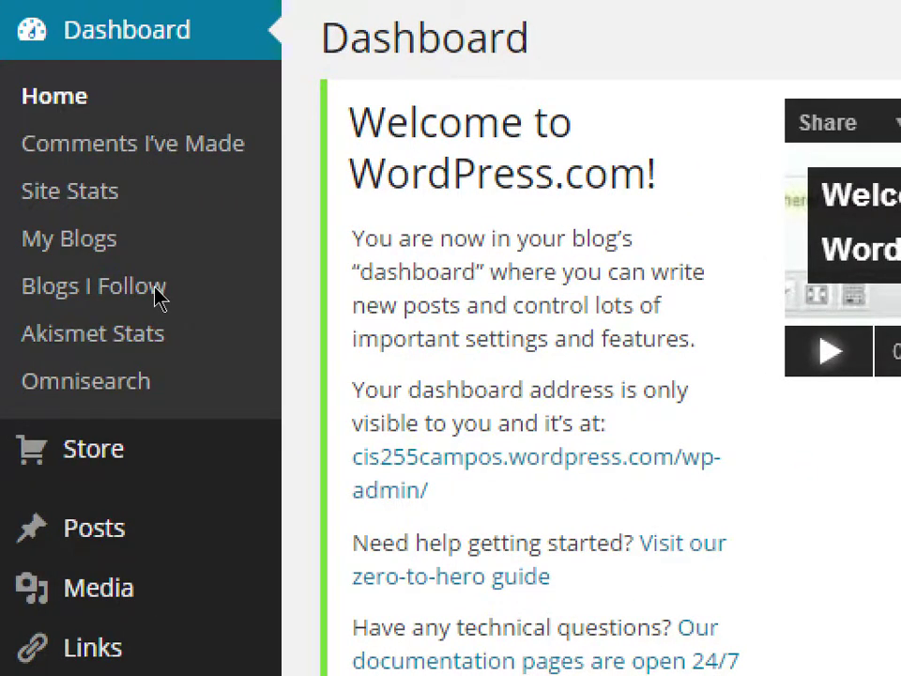
- Go to Appearance > Menus from the dashboard sidebar
{"action": "scroll", "coordinate": [155, 299], "scroll_direction": "down", "scroll_amount": 3}
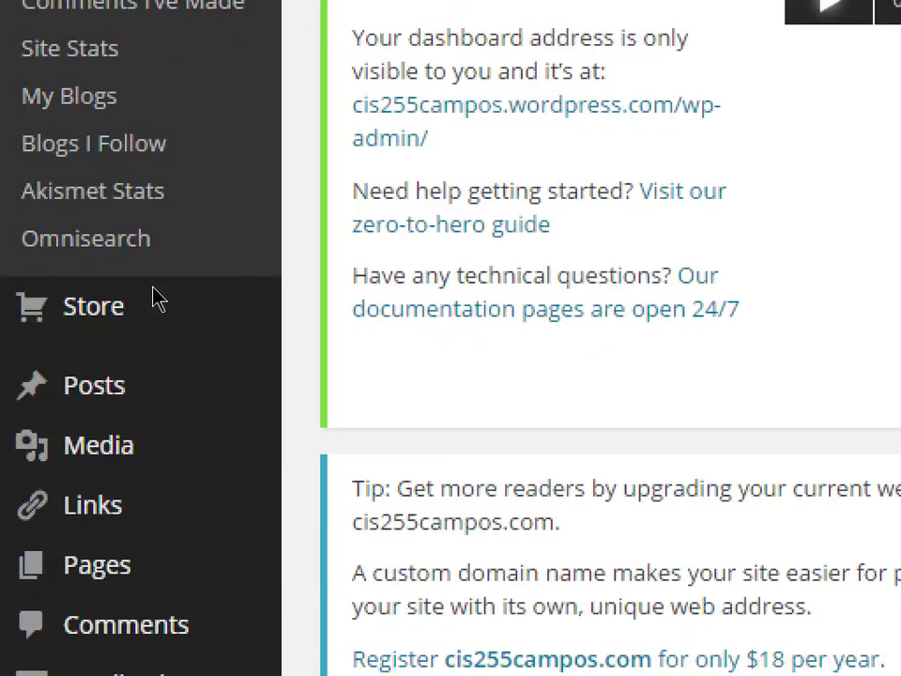
{"action": "scroll", "coordinate": [153, 297], "scroll_direction": "down", "scroll_amount": 3}
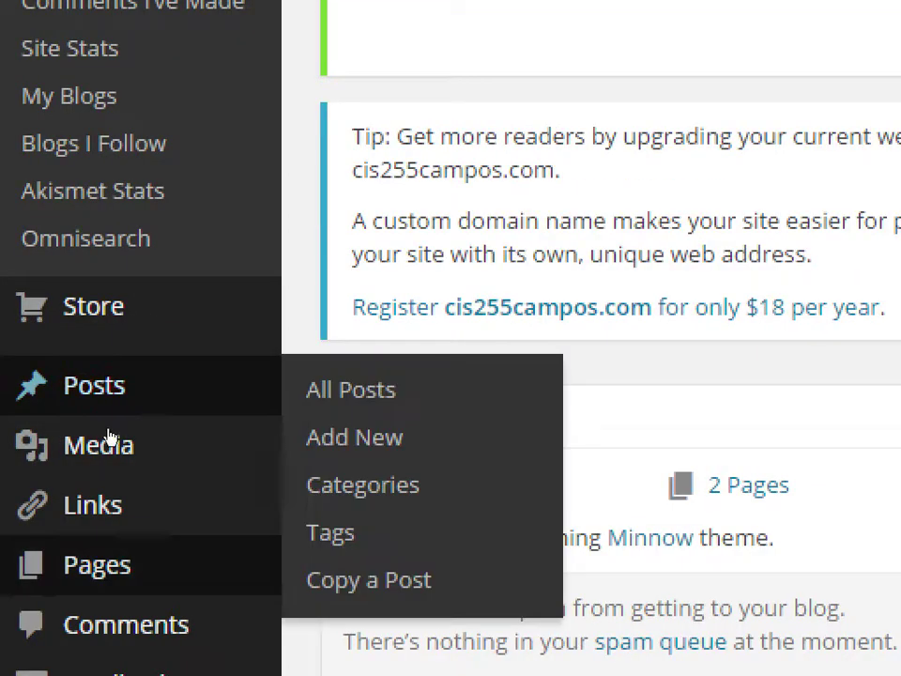
{"action": "scroll", "coordinate": [94, 469], "scroll_direction": "down", "scroll_amount": 2}
{"action": "scroll", "coordinate": [82, 539], "scroll_direction": "down", "scroll_amount": 1}
{"action": "scroll", "coordinate": [87, 503], "scroll_direction": "down", "scroll_amount": 1}
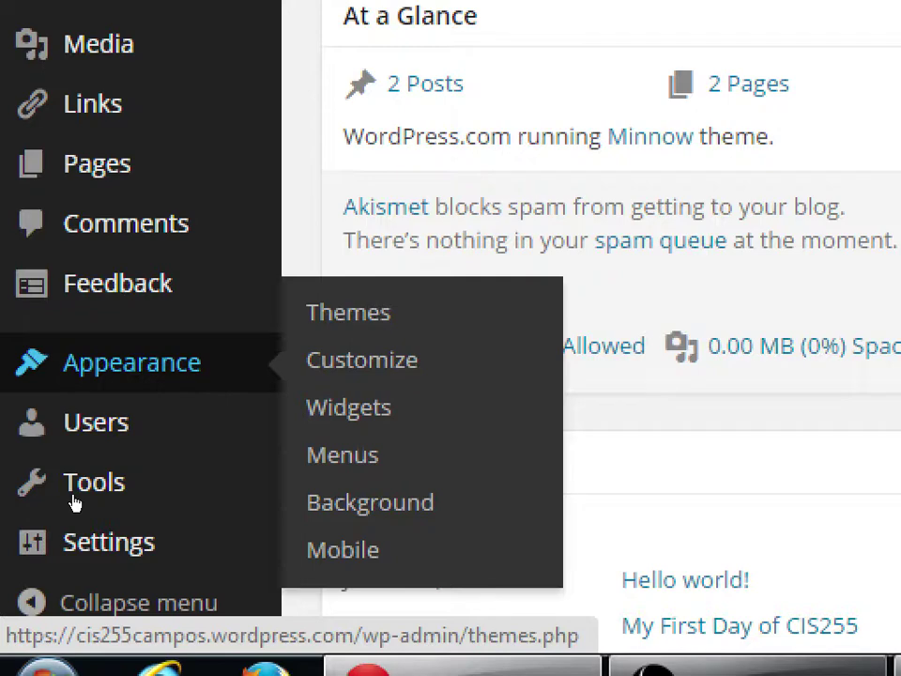
{"action": "key", "text": "Tab"}
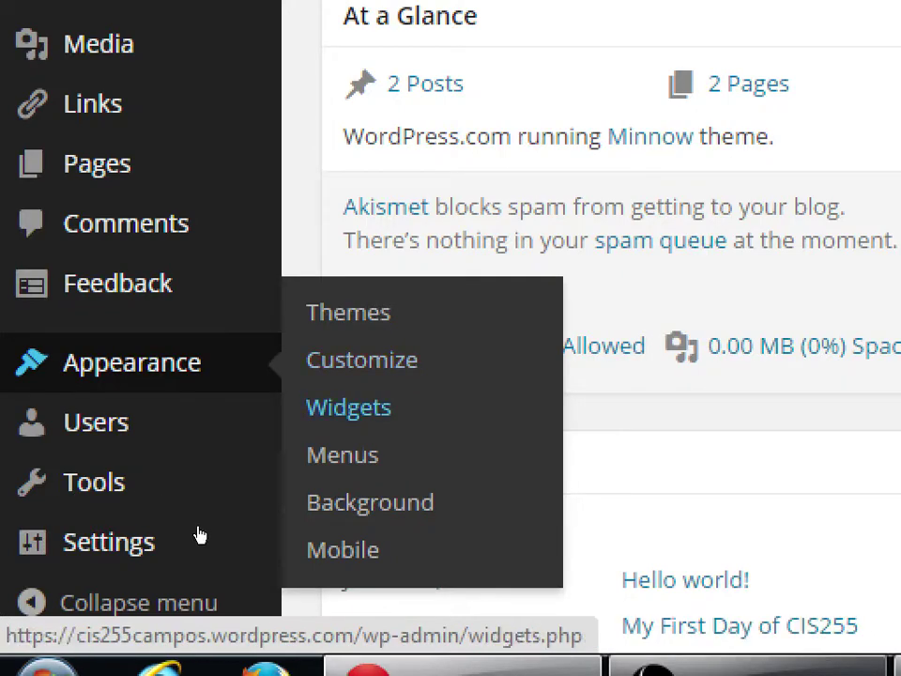
{"action": "key", "text": "Tab"}
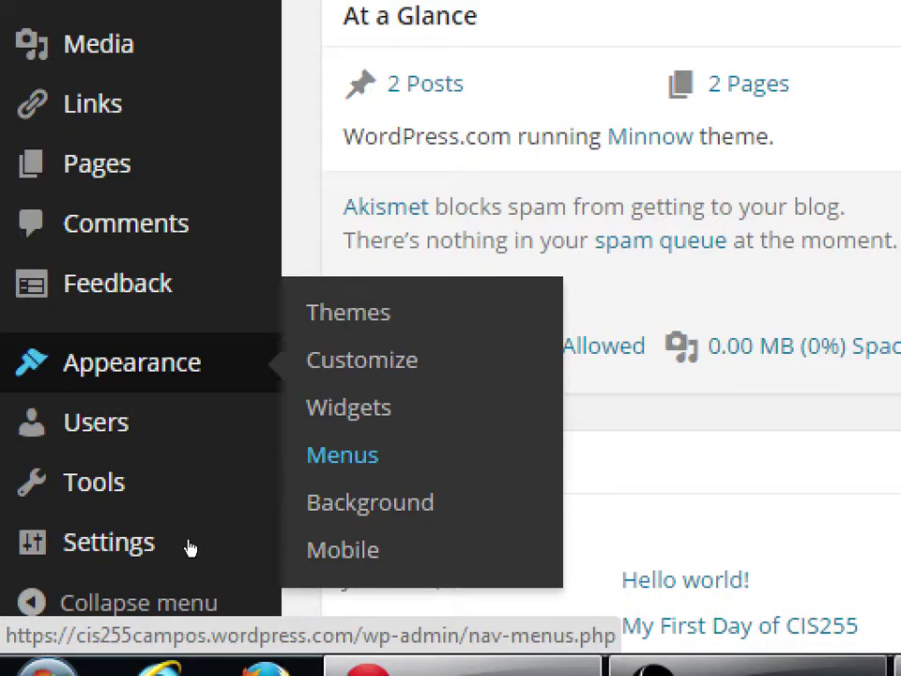
{"action": "key", "text": "Tab"}
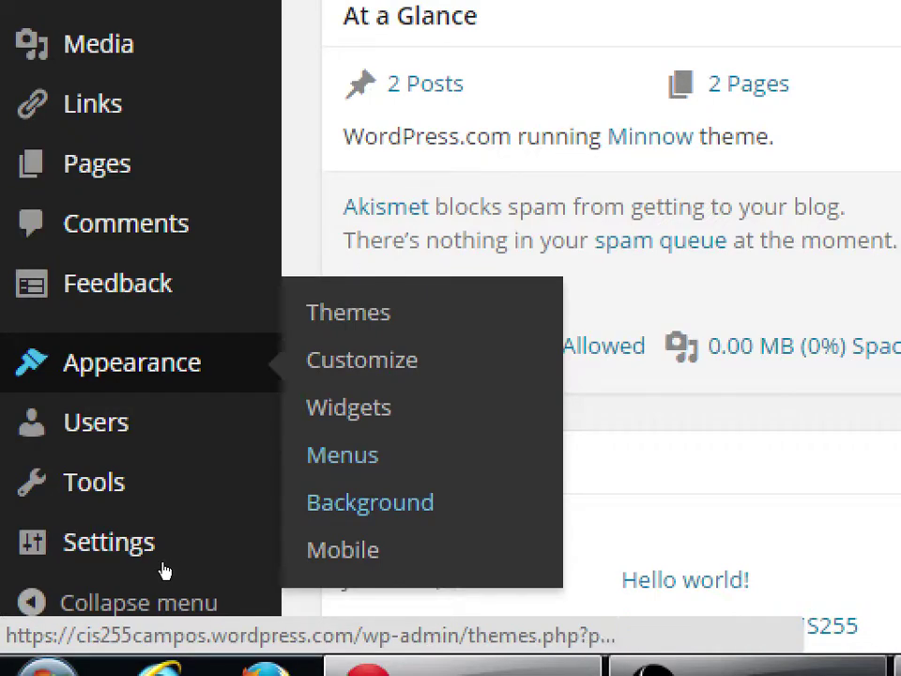
{"action": "key", "text": "shift+Tab"}
{"action": "key", "text": "Return"}
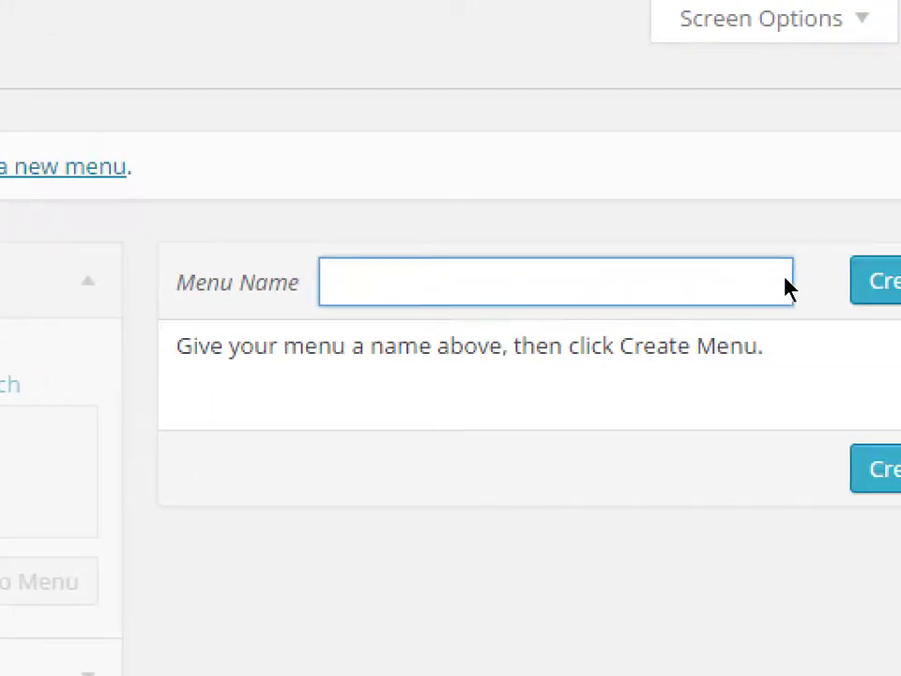
- Enter 'Main Menu' as the menu name and create the menu
{"action": "type", "text": "Main Menu"}
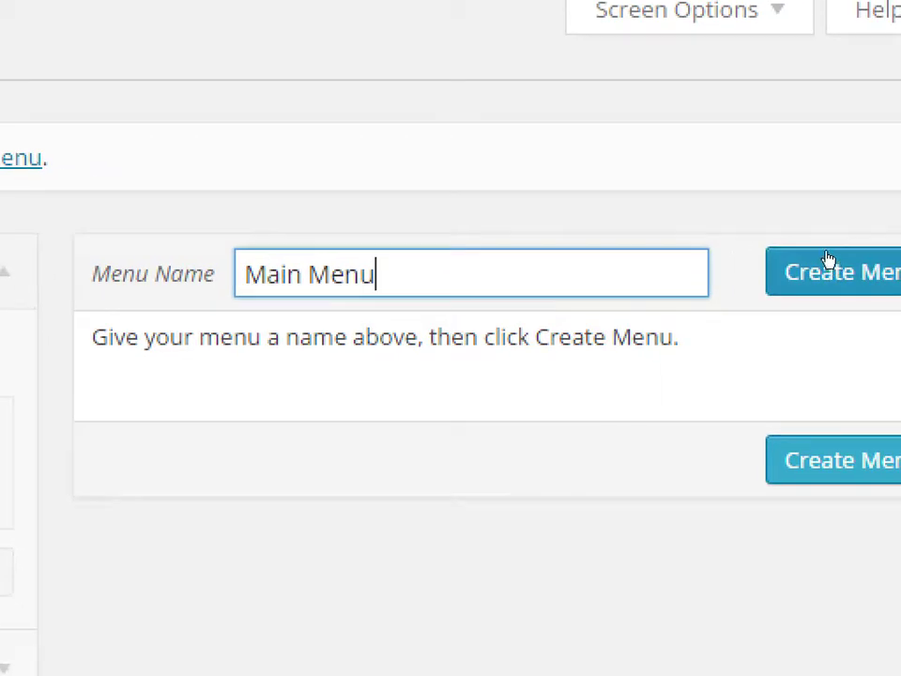
{"action": "left_click", "coordinate": [828, 260]}
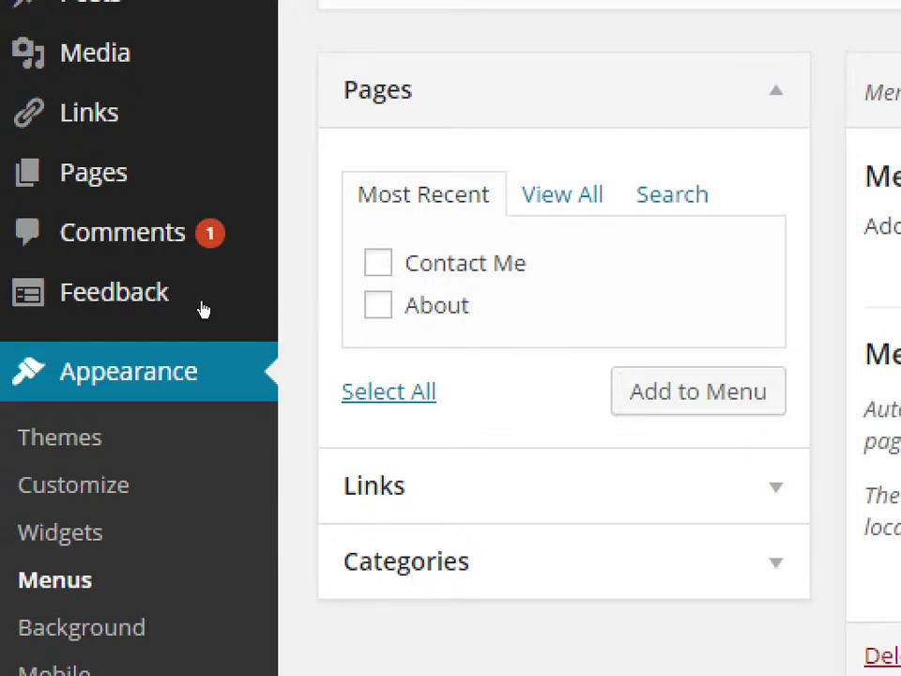
- List all pages, tick Home and Contact Me, and add them to Main Menu
{"action": "key", "text": "Return"}
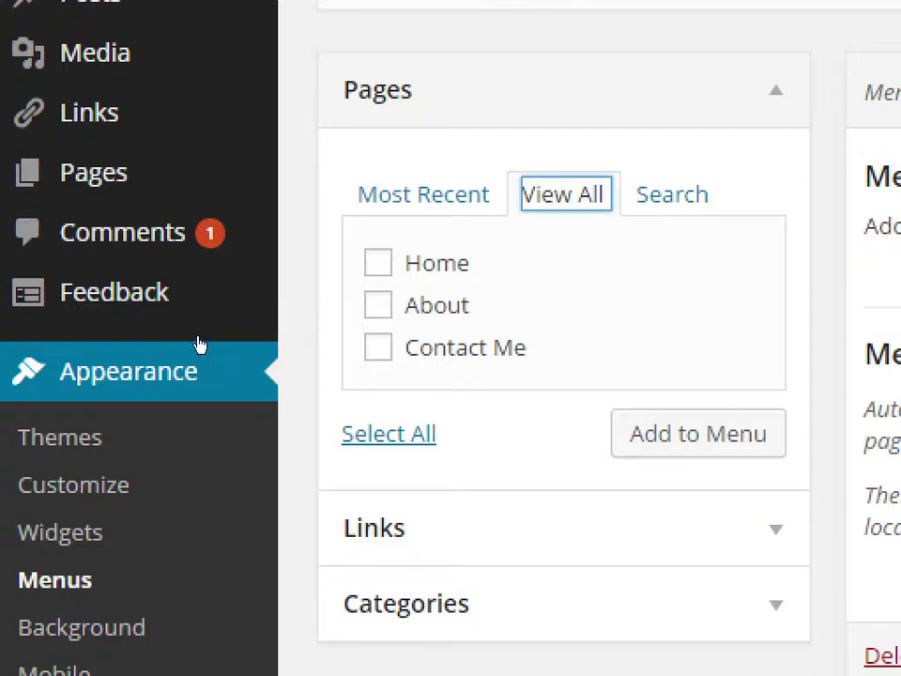
{"action": "key", "text": "Tab"}
{"action": "key", "text": "space"}
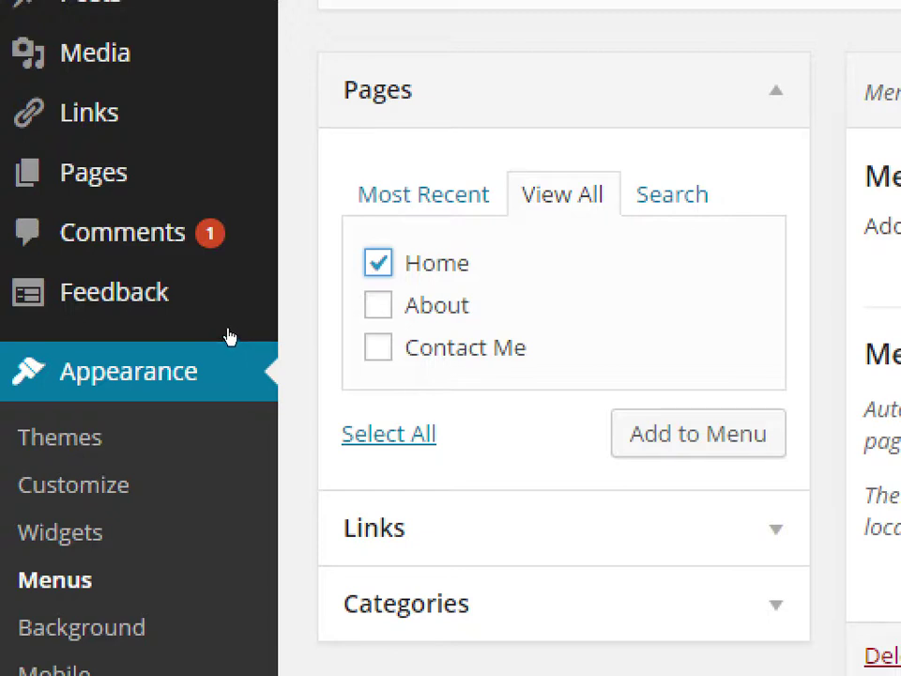
{"action": "key", "text": "Tab"}
{"action": "key", "text": "Tab"}
{"action": "key", "text": "space"}
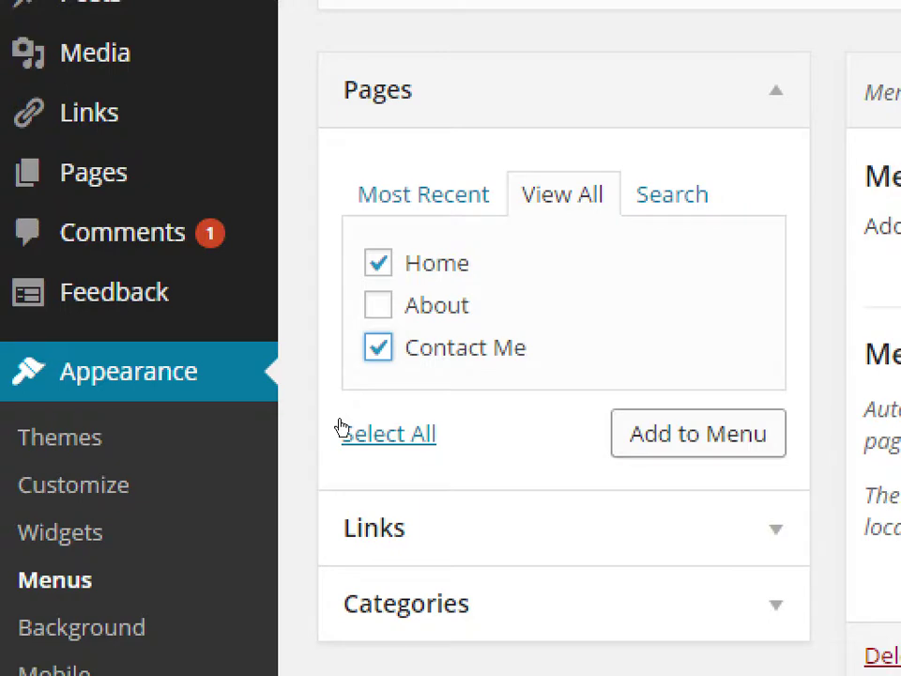
{"action": "key", "text": "Return"}
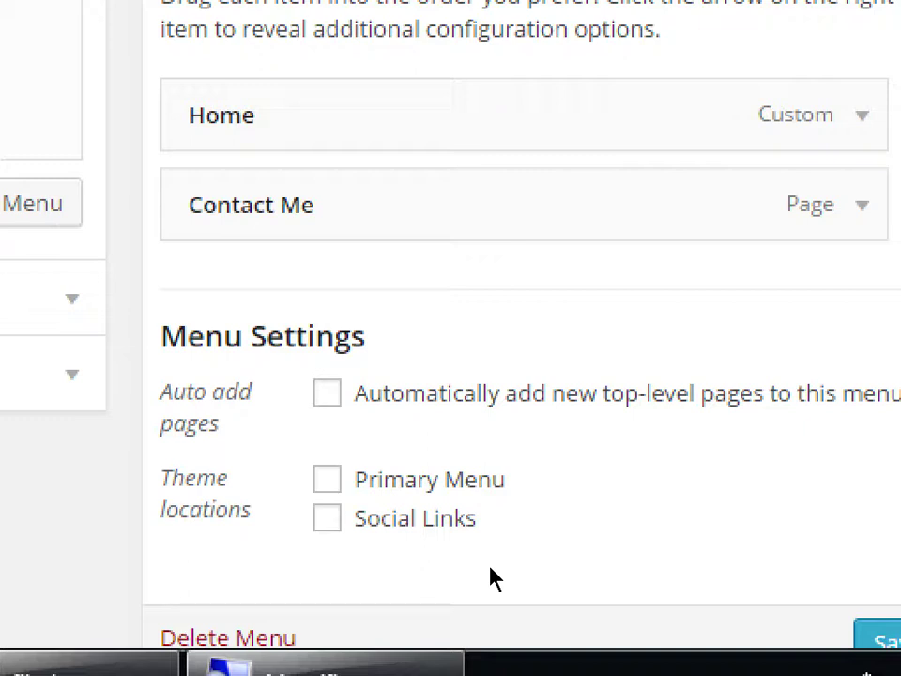
- Tick the Primary Menu theme location and save Main Menu
{"action": "left_click", "coordinate": [517, 564]}
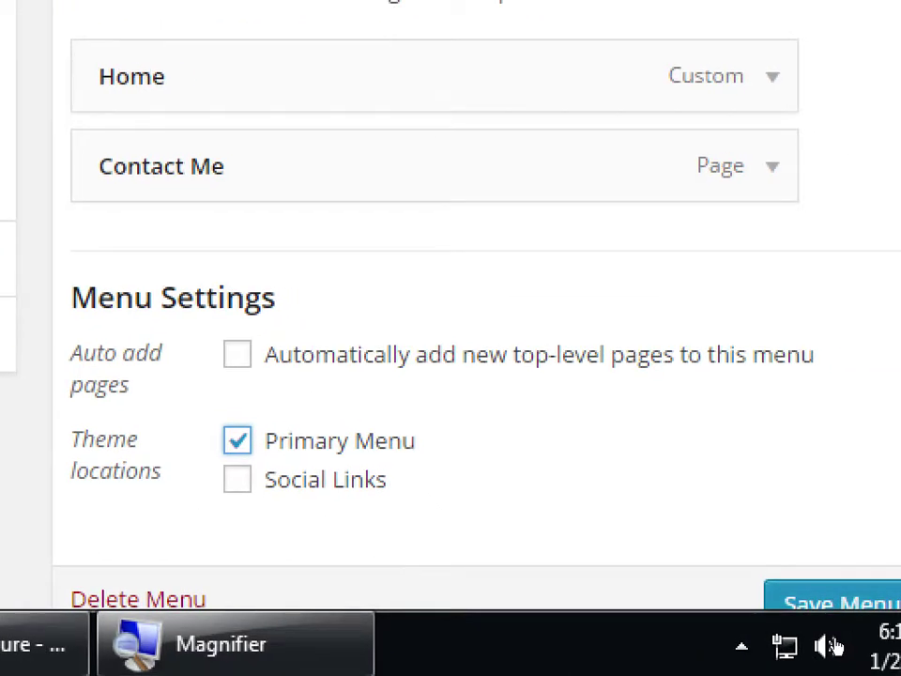
{"action": "key", "text": "Tab"}
{"action": "key", "text": "Tab"}
{"action": "key", "text": "Tab"}
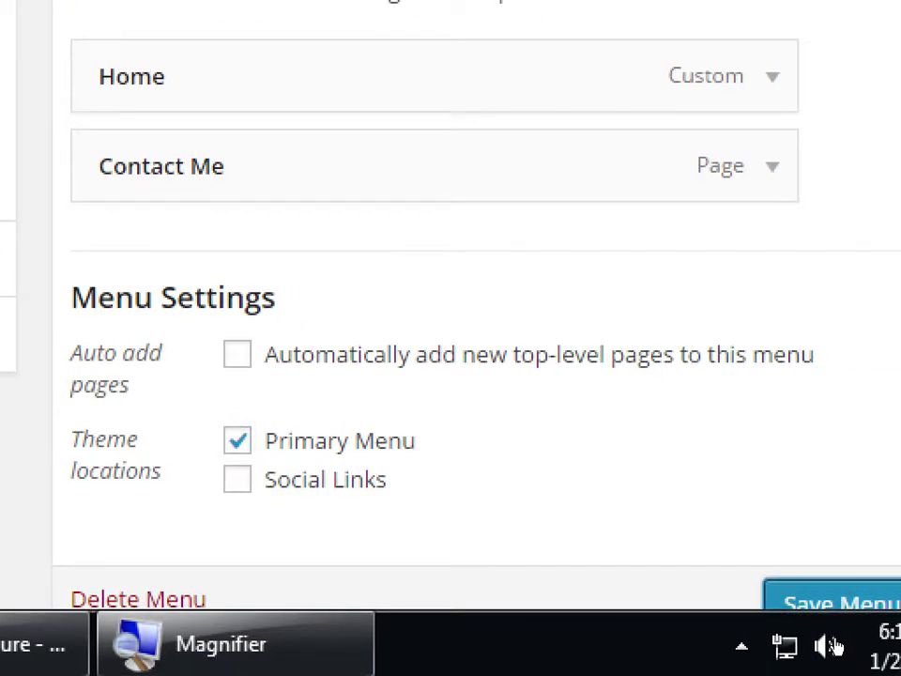
{"action": "key", "text": "Return"}
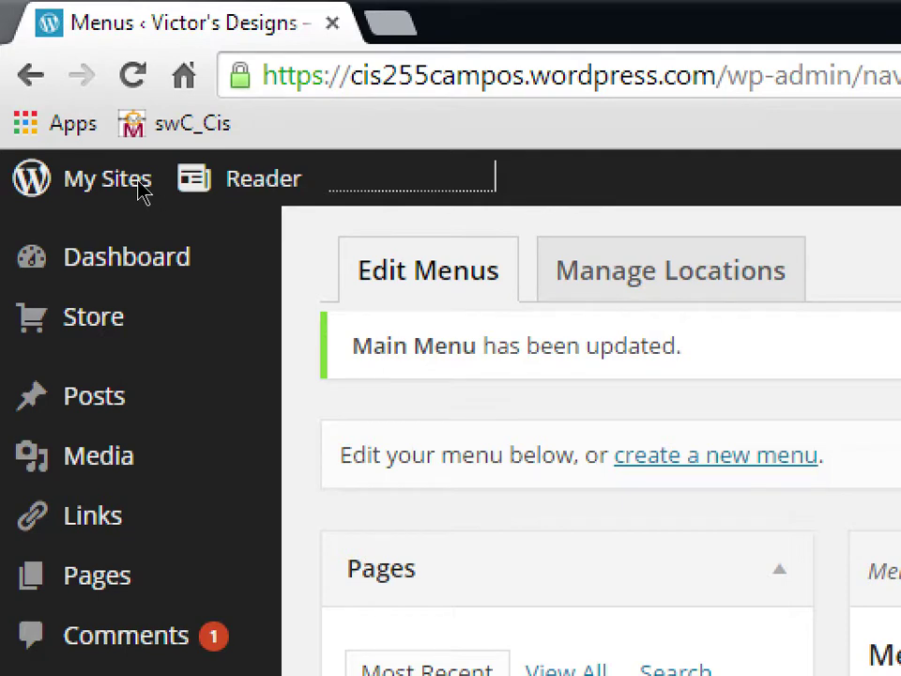
- Open View Site in a new browser tab and switch to that tab
{"action": "mouse_move", "coordinate": [66, 177]}
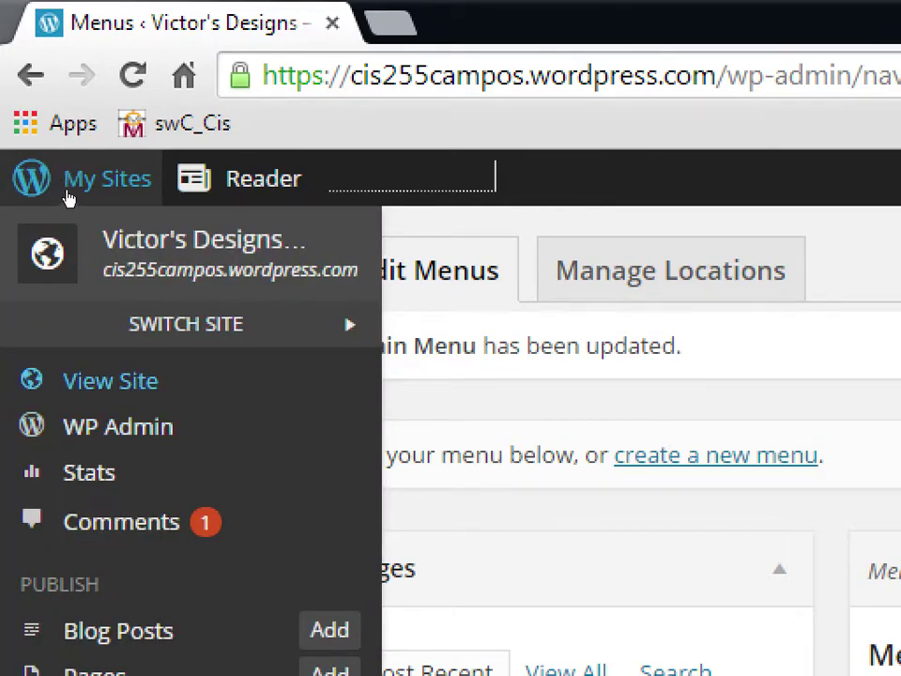
{"action": "key", "text": "shift+F10"}
{"action": "key", "text": "Down"}
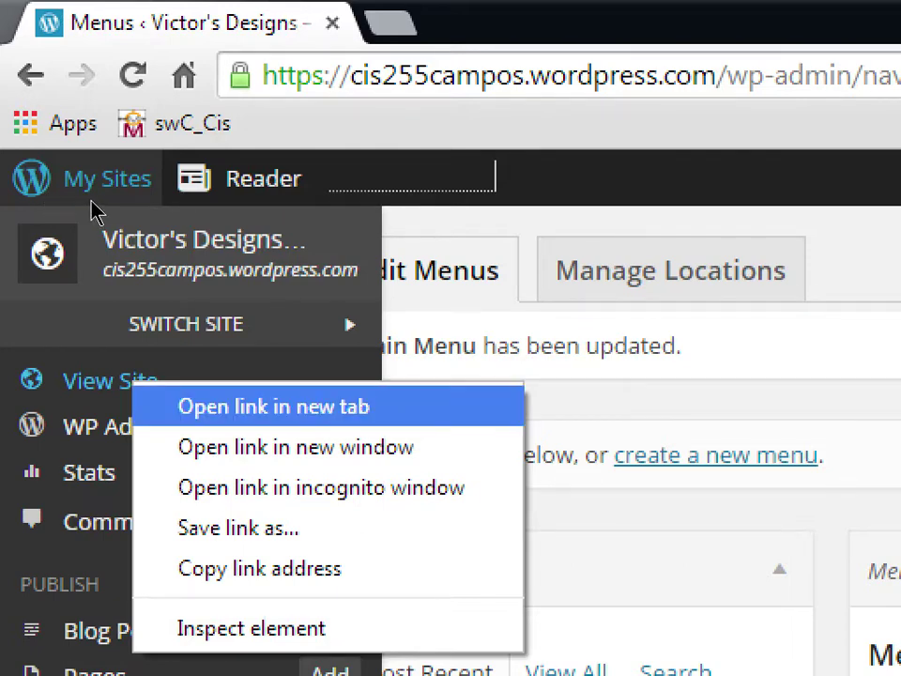
{"action": "key", "text": "Return"}
{"action": "key", "text": "ctrl+Tab"}
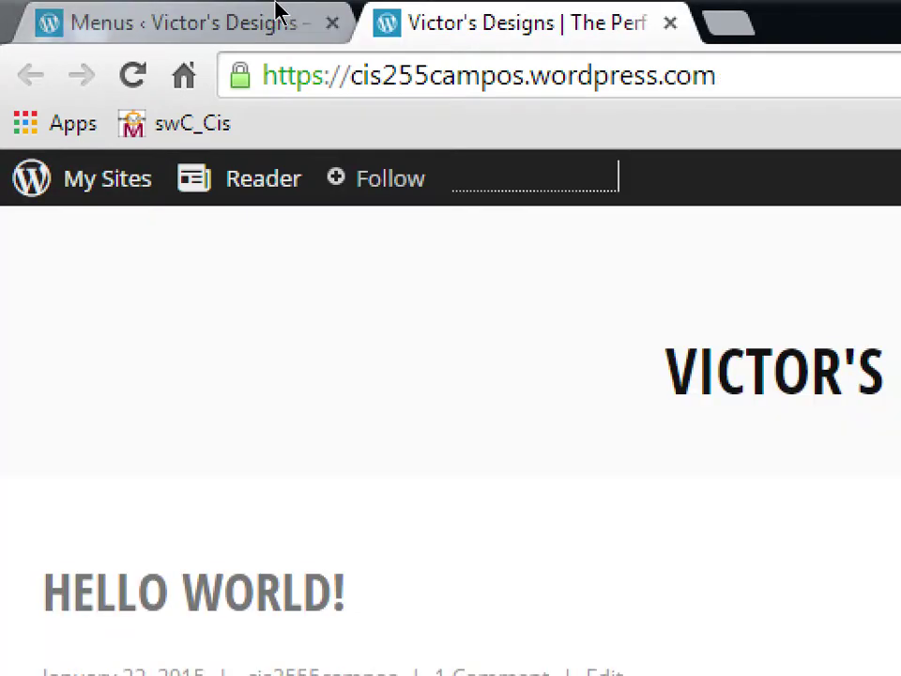
{"action": "left_click", "coordinate": [251, 12]}
{"action": "key", "text": "ctrl+Tab"}
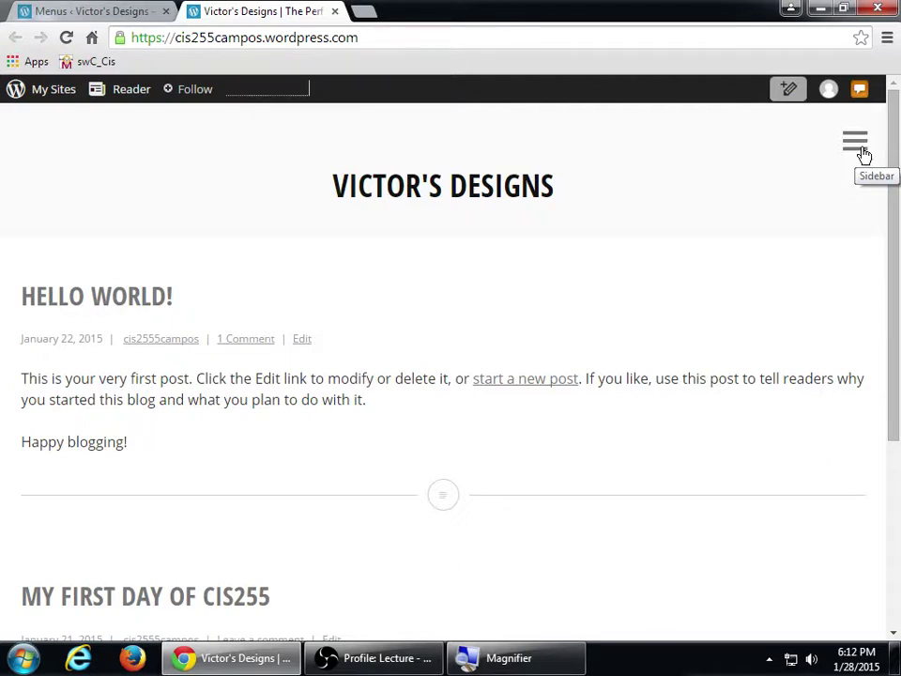
- Use the hamburger sidebar to visit Contact Me, then Home, then Contact Me again
{"action": "left_click", "coordinate": [865, 152]}
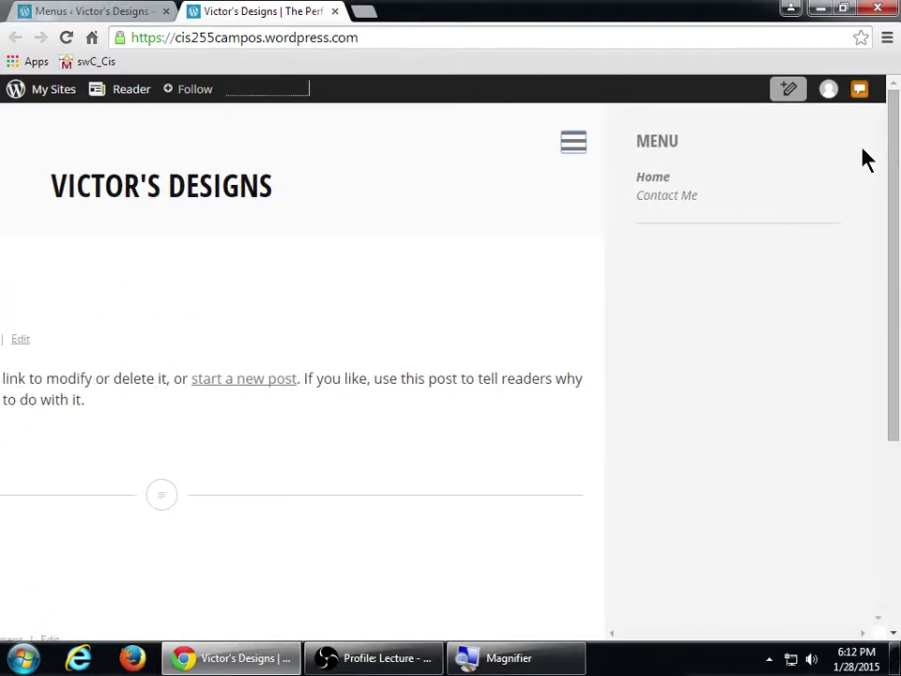
{"action": "left_click", "coordinate": [656, 200]}
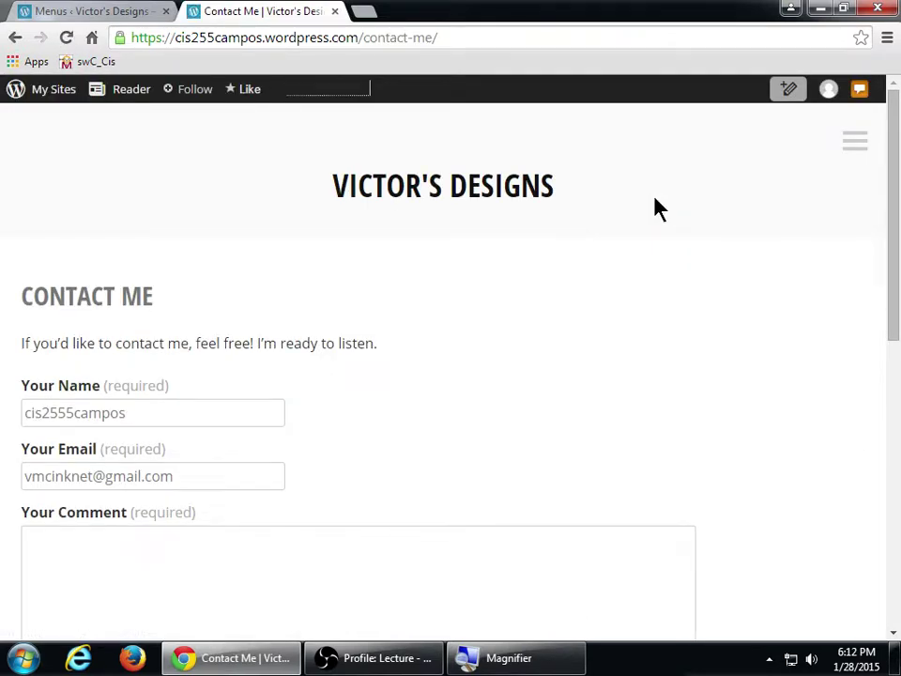
{"action": "left_click", "coordinate": [850, 141]}
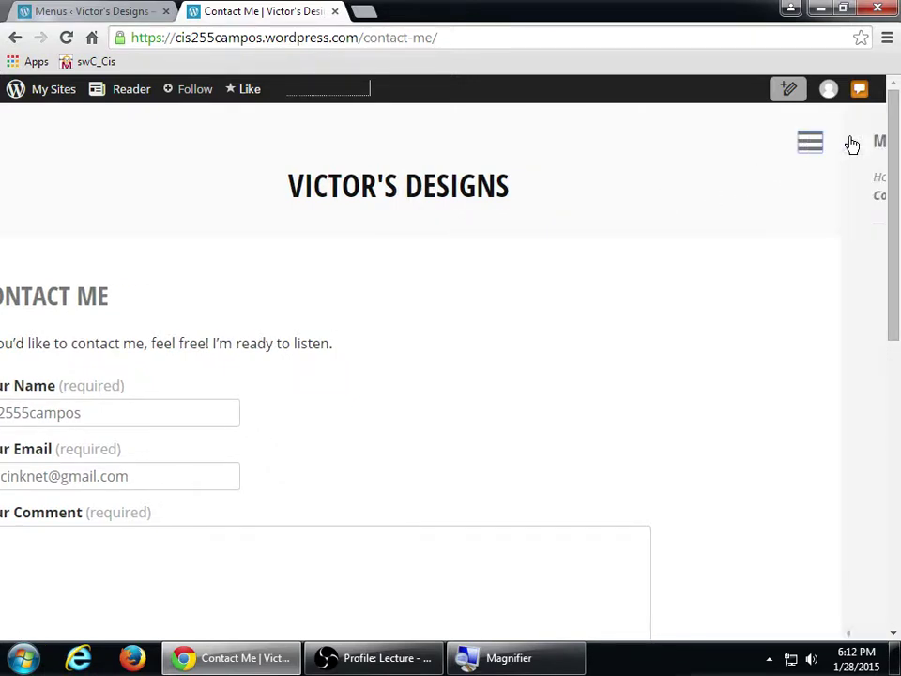
{"action": "left_click", "coordinate": [659, 179]}
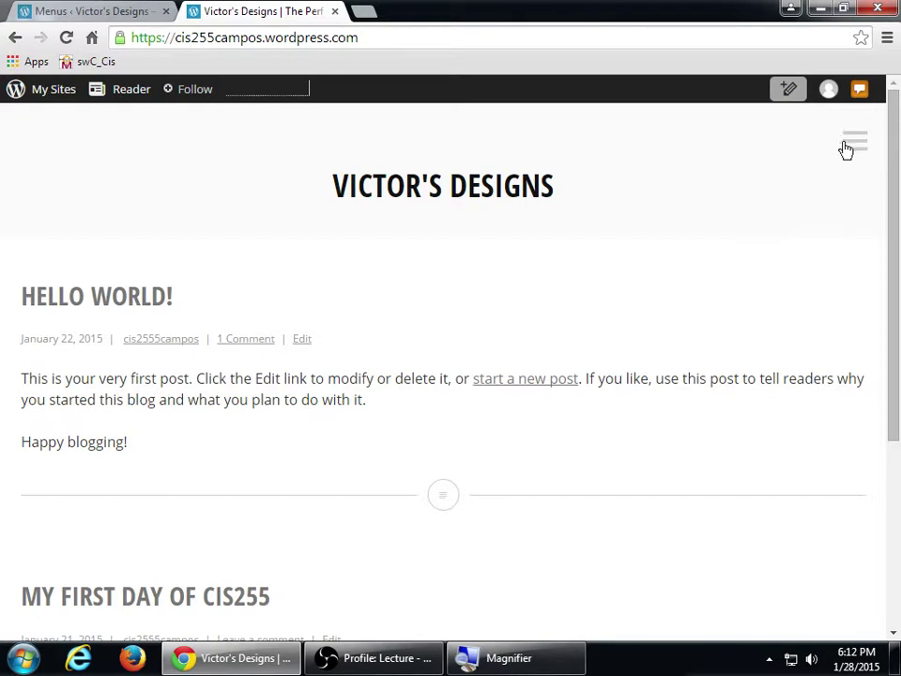
{"action": "left_click", "coordinate": [851, 144]}
{"action": "left_click", "coordinate": [682, 198]}
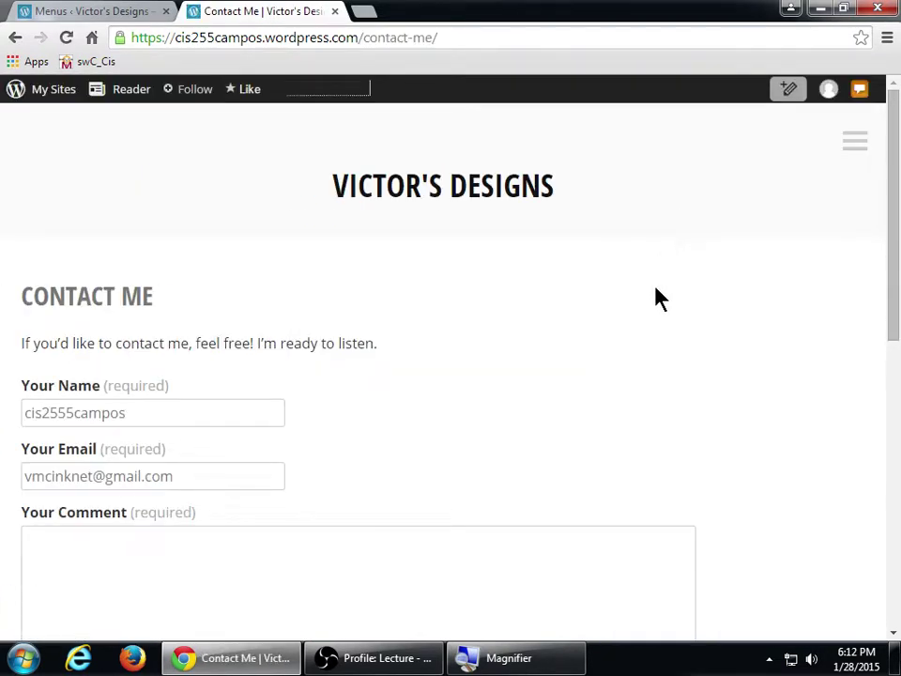
{"action": "scroll", "coordinate": [656, 315], "scroll_direction": "down", "scroll_amount": 5}
{"action": "scroll", "coordinate": [652, 304], "scroll_direction": "up", "scroll_amount": 5}
{"action": "scroll", "coordinate": [761, 296], "scroll_direction": "down", "scroll_amount": 3}
{"action": "scroll", "coordinate": [762, 296], "scroll_direction": "up", "scroll_amount": 3}
- Go back to Home through the sidebar, then return to the Menus tab
{"action": "left_click", "coordinate": [850, 143]}
{"action": "left_click", "coordinate": [663, 178]}
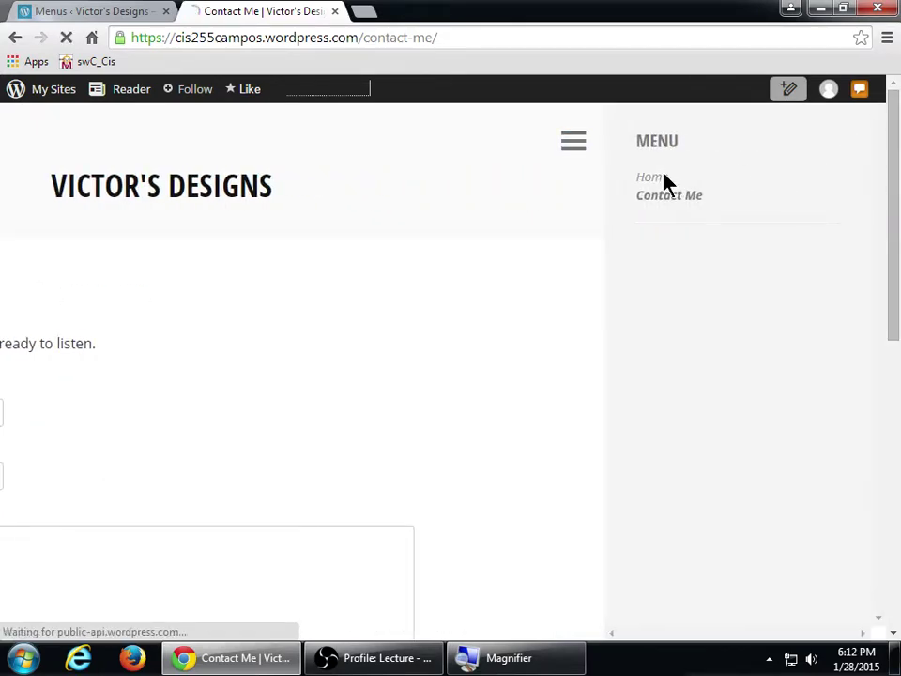
{"action": "scroll", "coordinate": [744, 306], "scroll_direction": "down", "scroll_amount": 4}
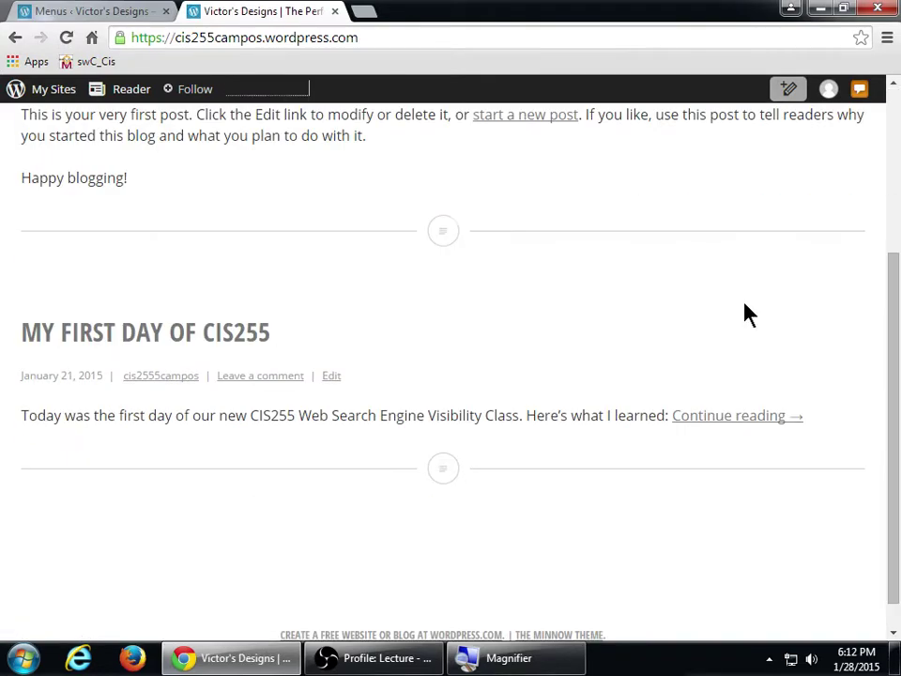
{"action": "scroll", "coordinate": [745, 306], "scroll_direction": "up", "scroll_amount": 4}
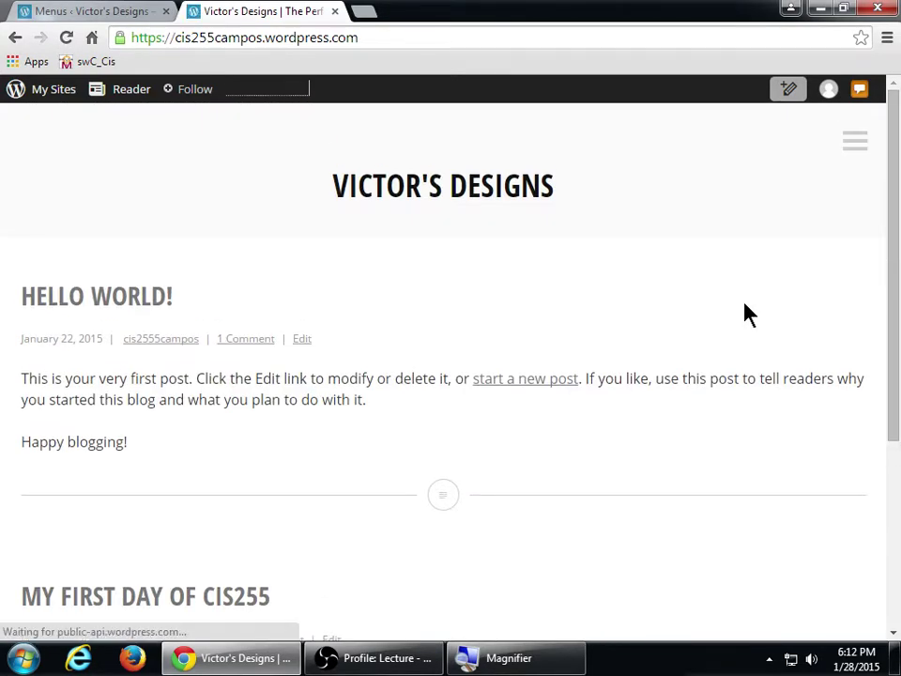
{"action": "left_click", "coordinate": [108, 13]}
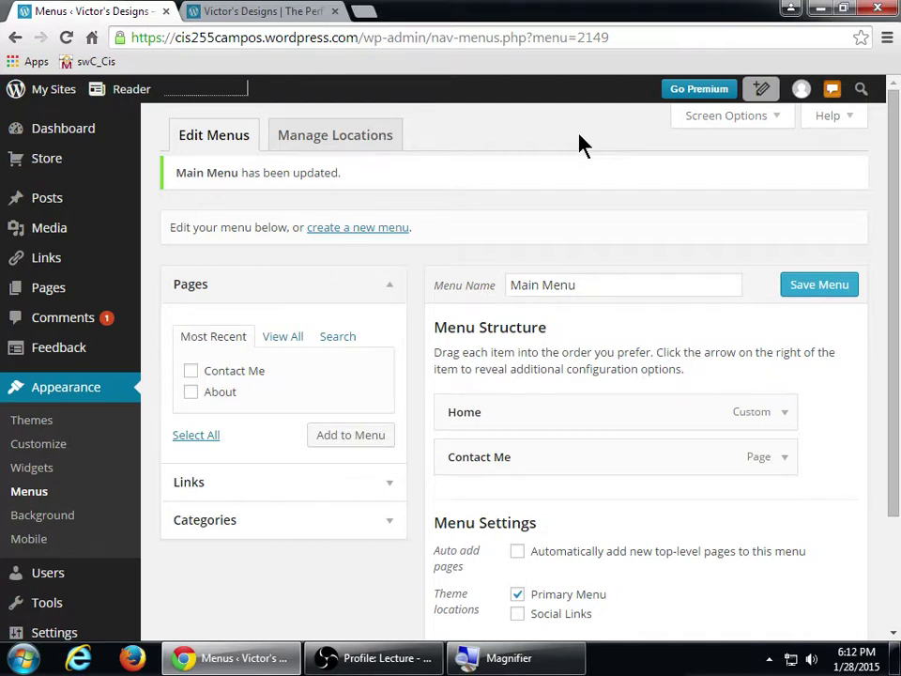
{"action": "key", "text": "super+plus"}
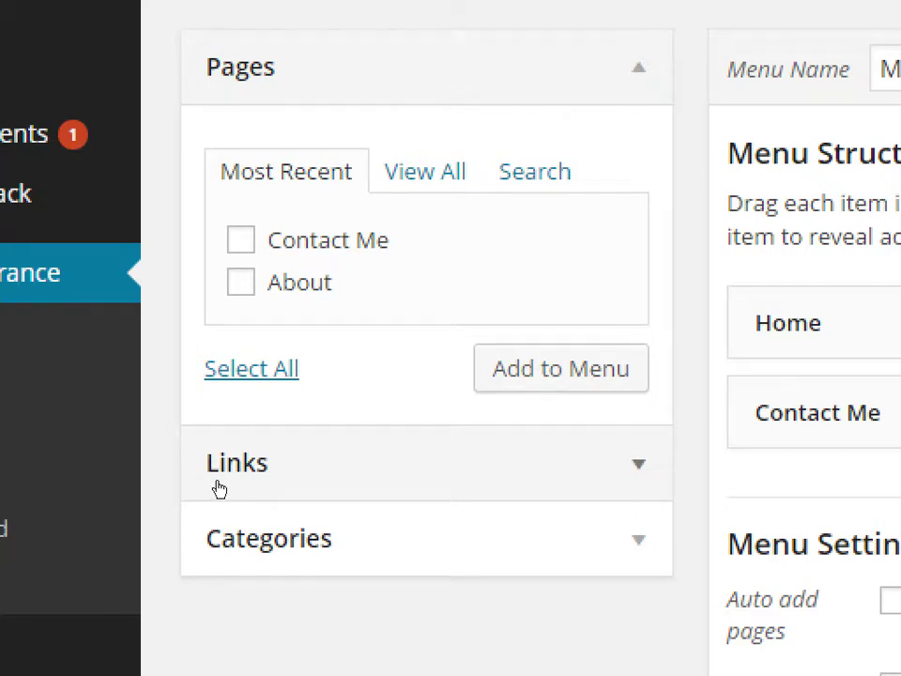
- Enter a custom link with URL twitter.com/pmdinteractive and link text 'Twitter'
{"action": "left_click", "coordinate": [211, 481]}
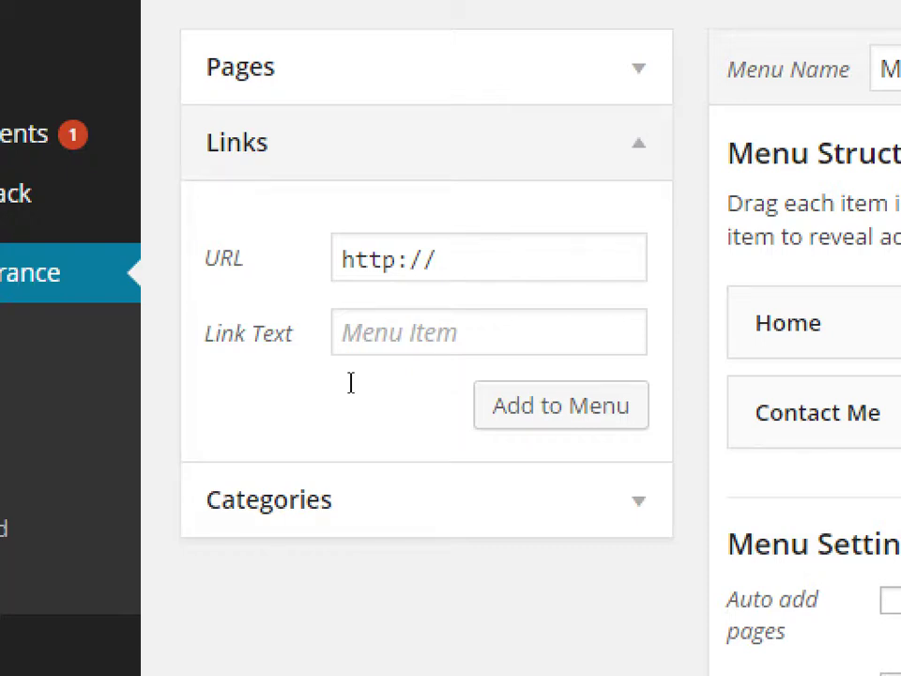
{"action": "key", "text": "Tab"}
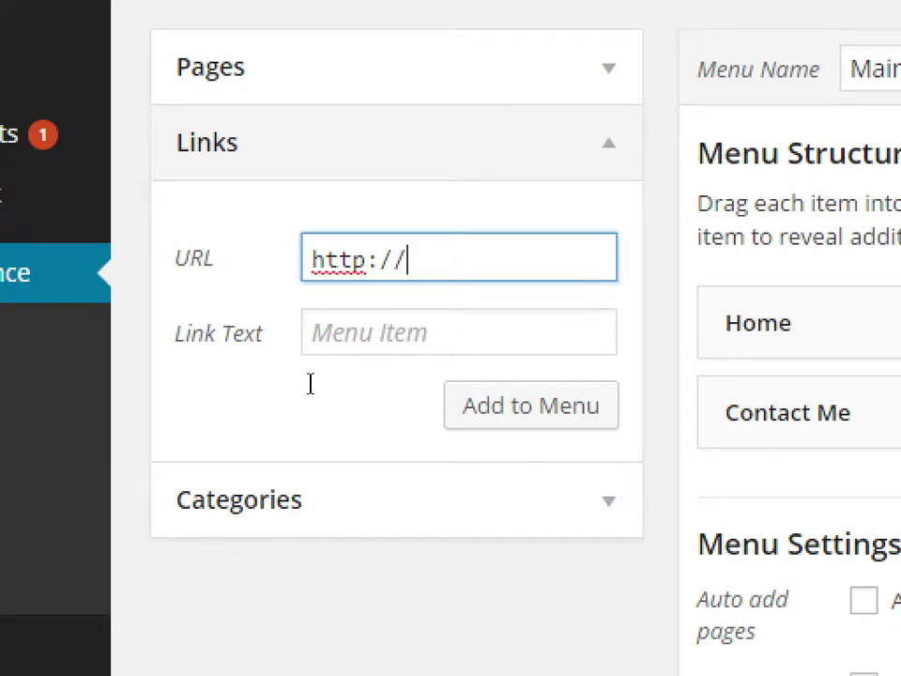
{"action": "type", "text": "twitter.com/"}
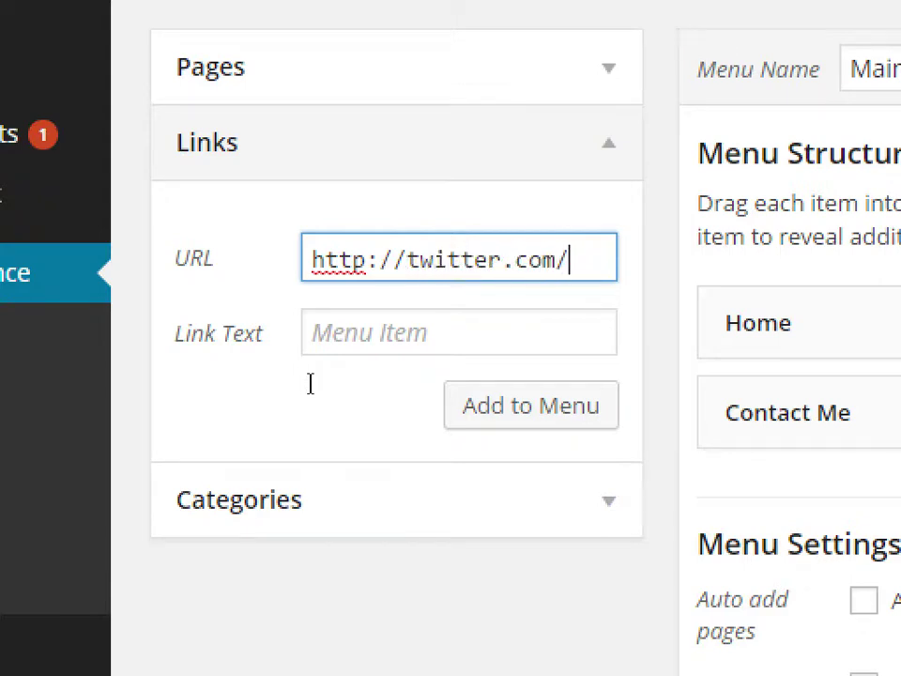
{"action": "type", "text": "pmdinteractive"}
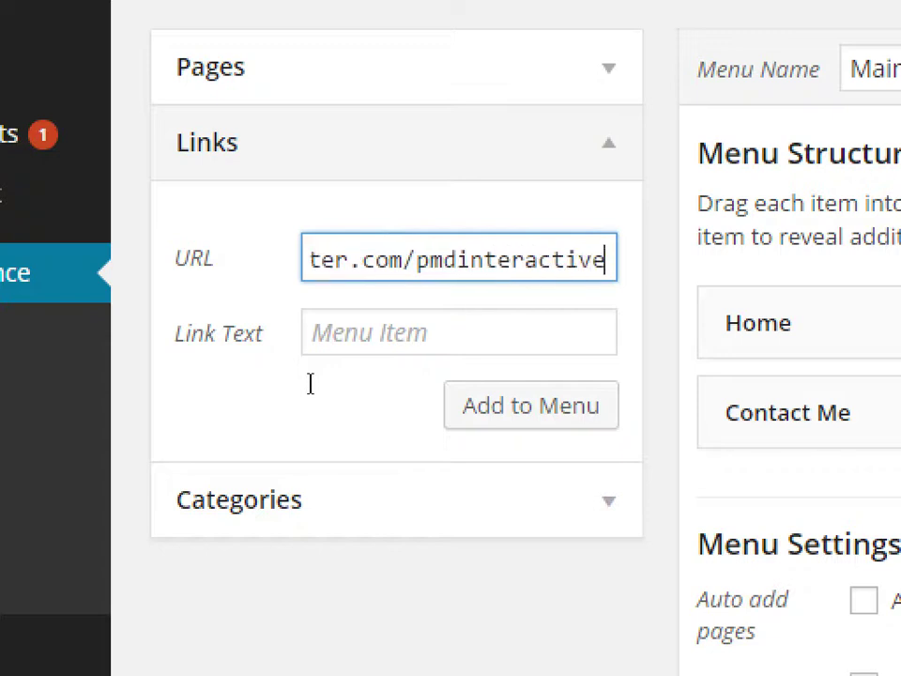
{"action": "key", "text": "Tab"}
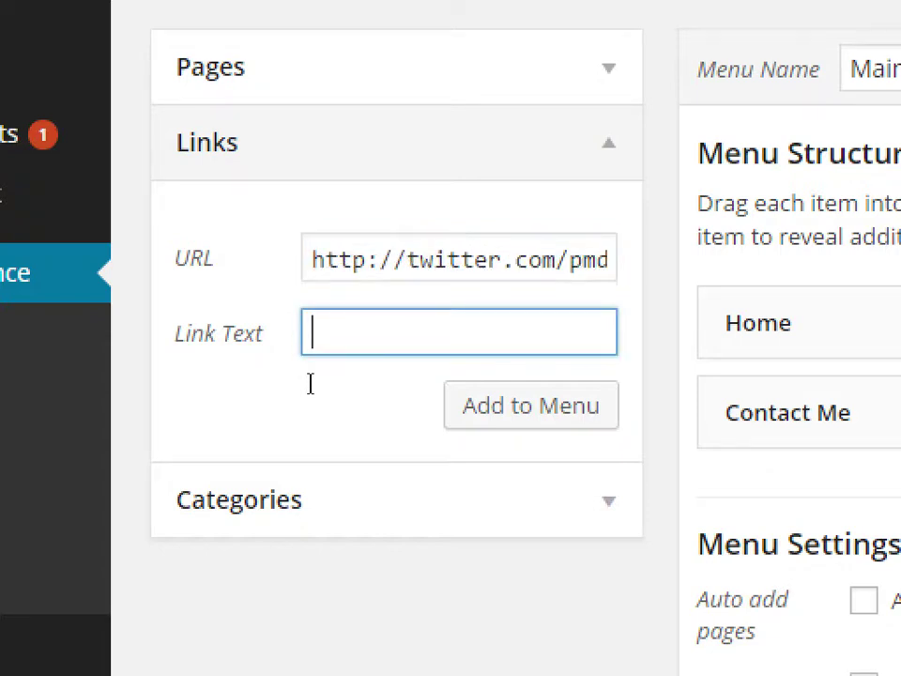
{"action": "key", "text": "shift+Tab"}
{"action": "key", "text": "Tab"}
{"action": "type", "text": "Twitter"}
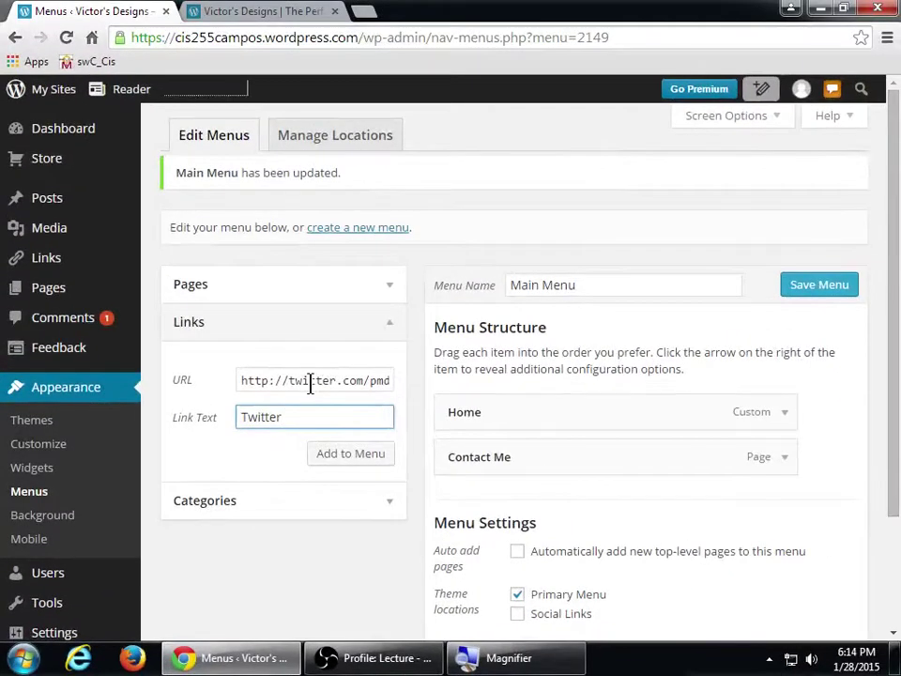
- Add the Twitter link to Main Menu, nest it under Contact Me, and save the menu
{"action": "left_click", "coordinate": [361, 457]}
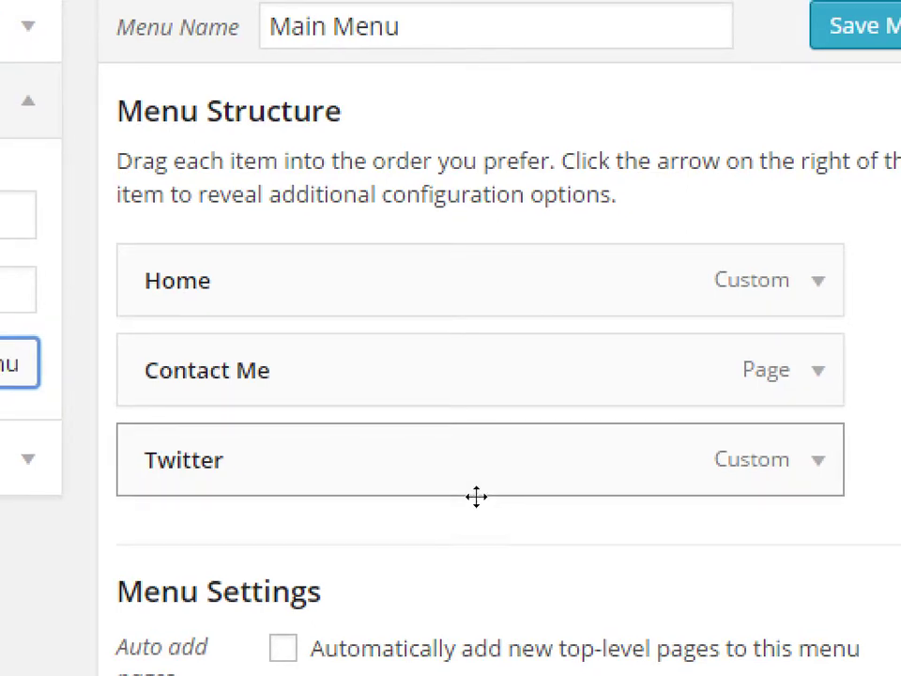
{"action": "left_click_drag", "start_coordinate": [468, 504], "coordinate": [509, 503]}
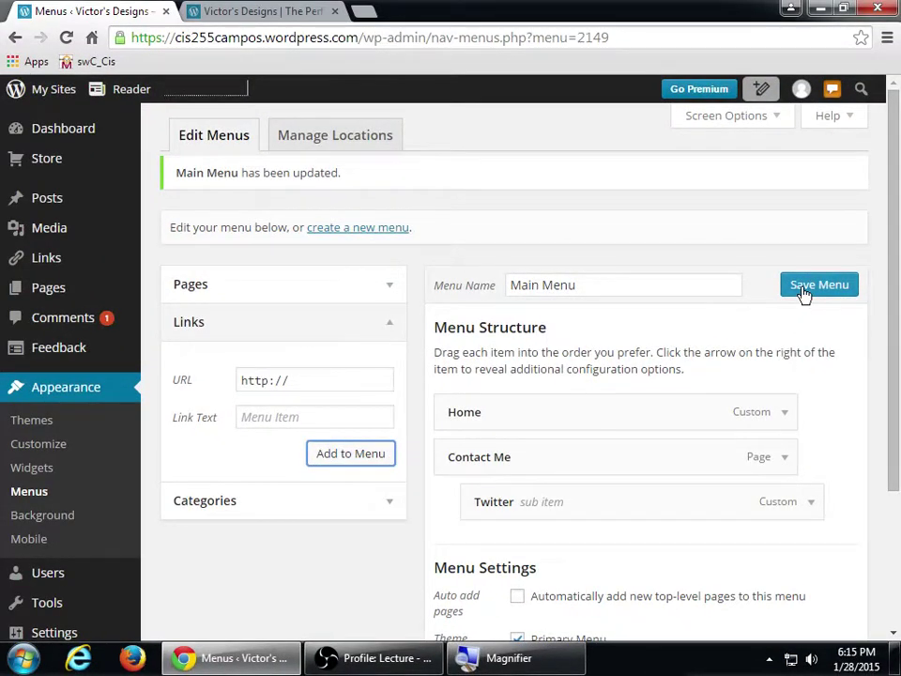
{"action": "left_click", "coordinate": [802, 287]}
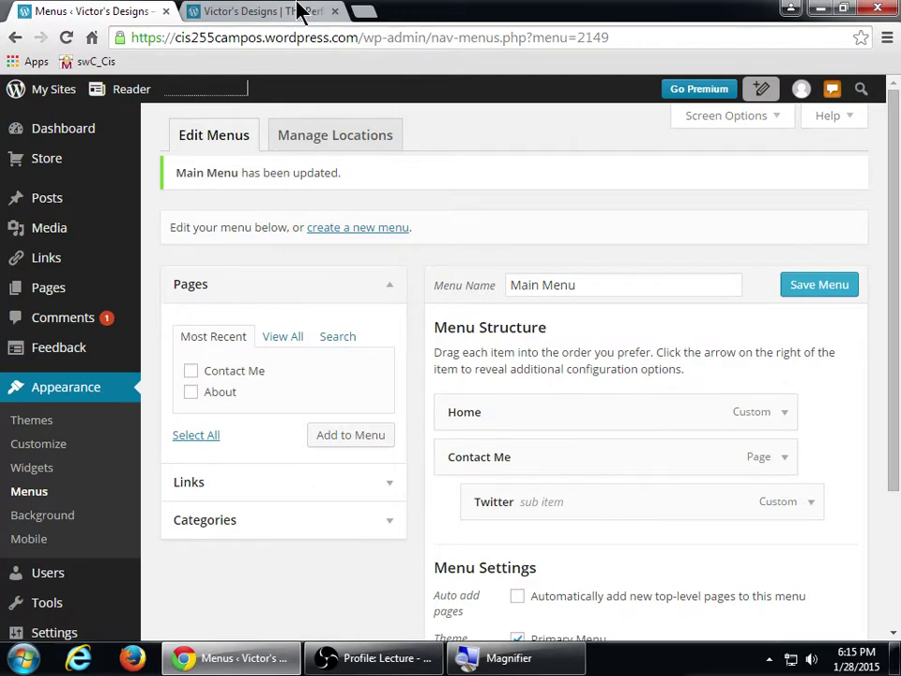
{"action": "left_click", "coordinate": [300, 11]}
{"action": "key", "text": "F5"}
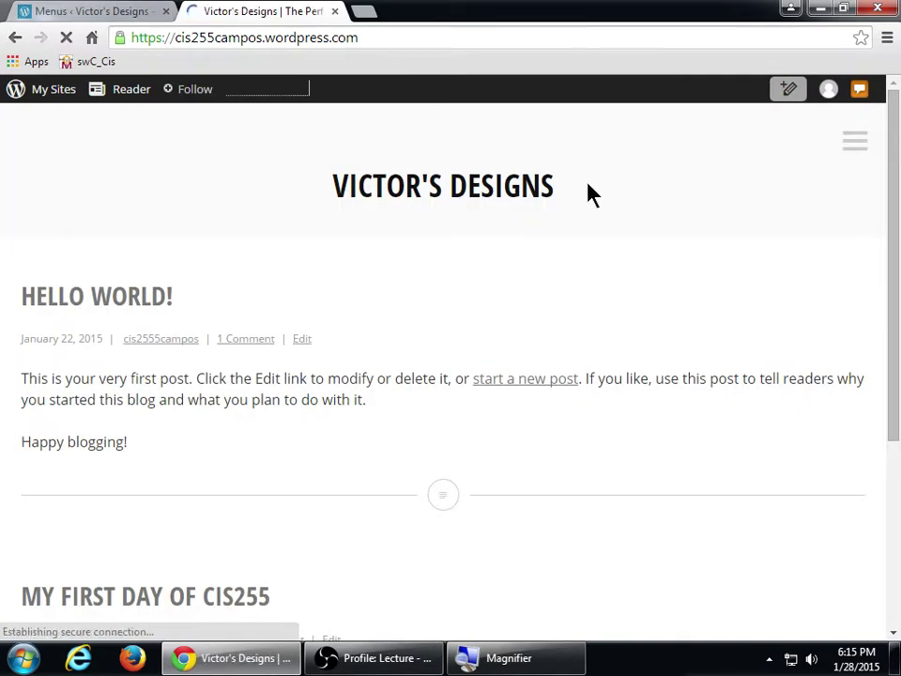
{"action": "left_click", "coordinate": [847, 151]}
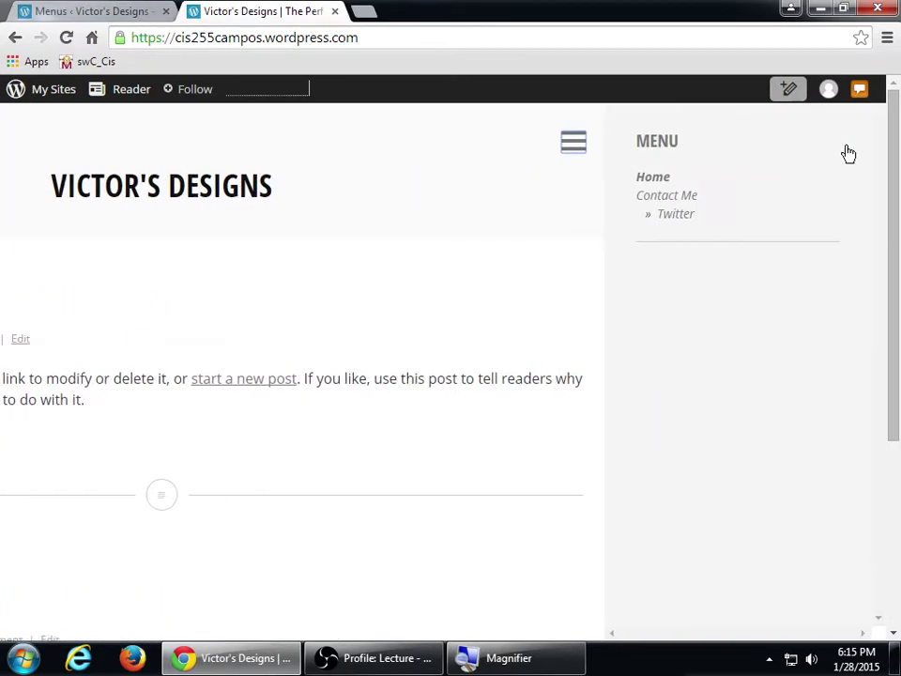
{"action": "key", "text": "super+plus"}
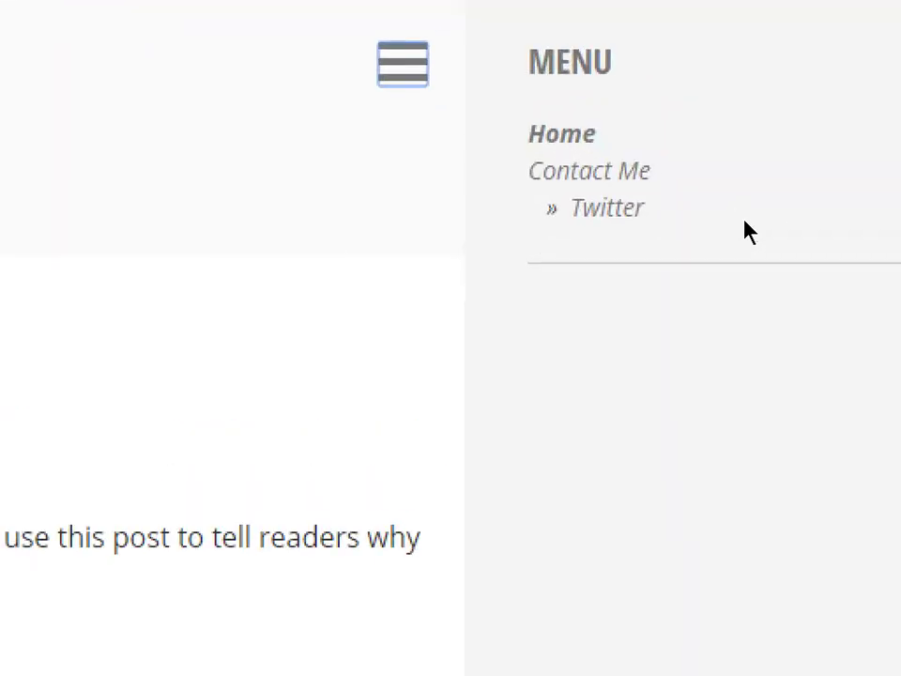
{"action": "key", "text": "super+minus"}
{"action": "left_click", "coordinate": [38, 12]}
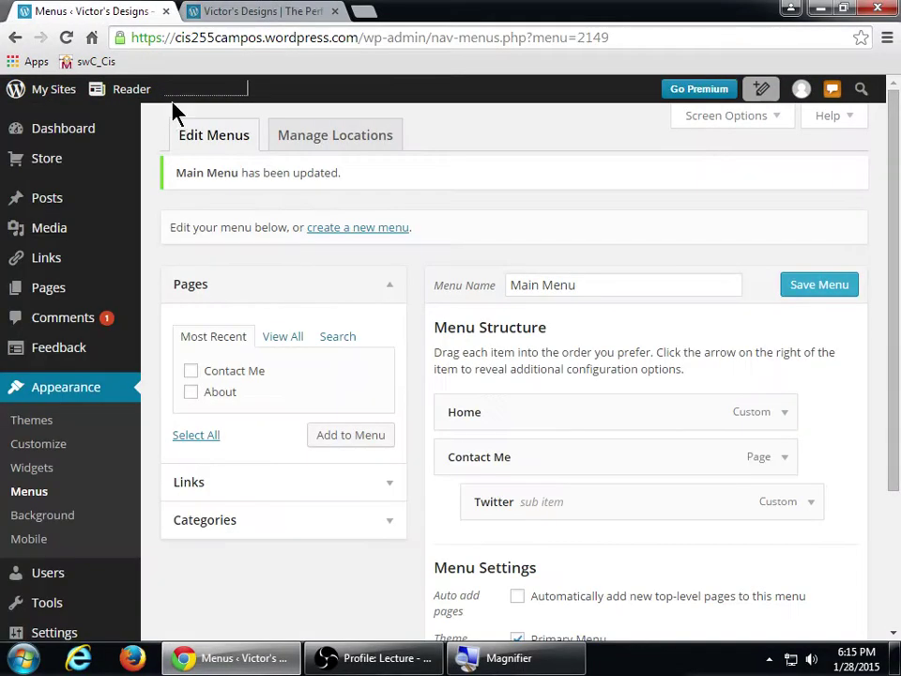
{"action": "key", "text": "super+plus"}
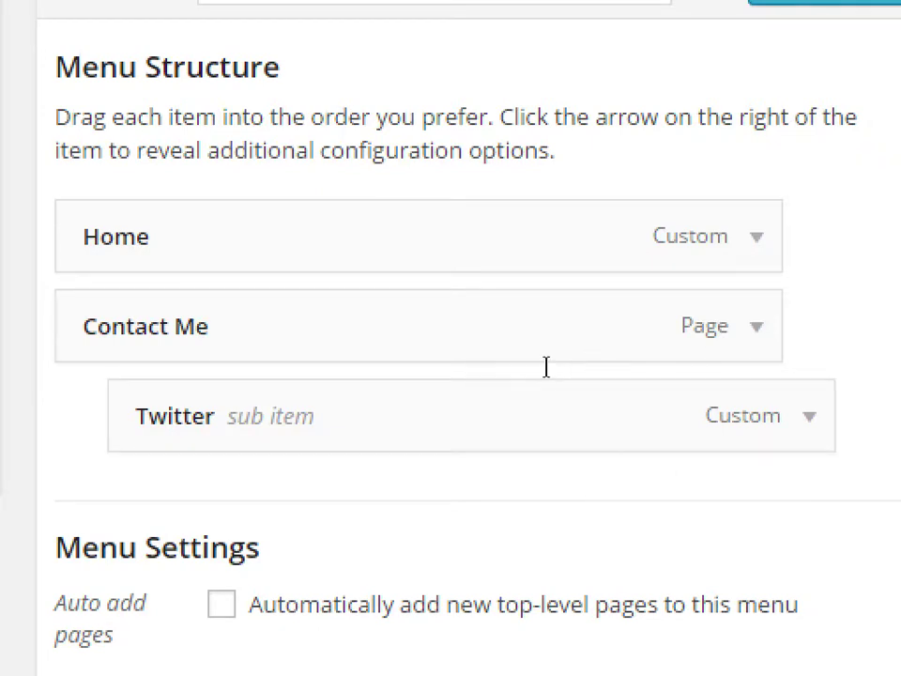
- Dismiss the browser context menu, save the menu again, and toggle Screen Options open and closed
{"action": "right_click", "coordinate": [192, 147]}
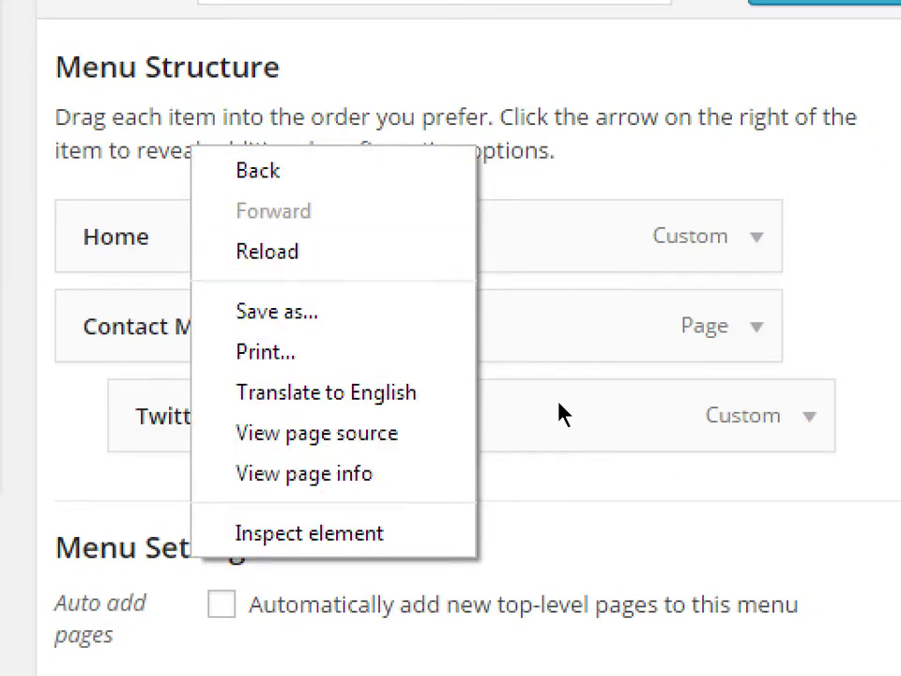
{"action": "left_click", "coordinate": [700, 347]}
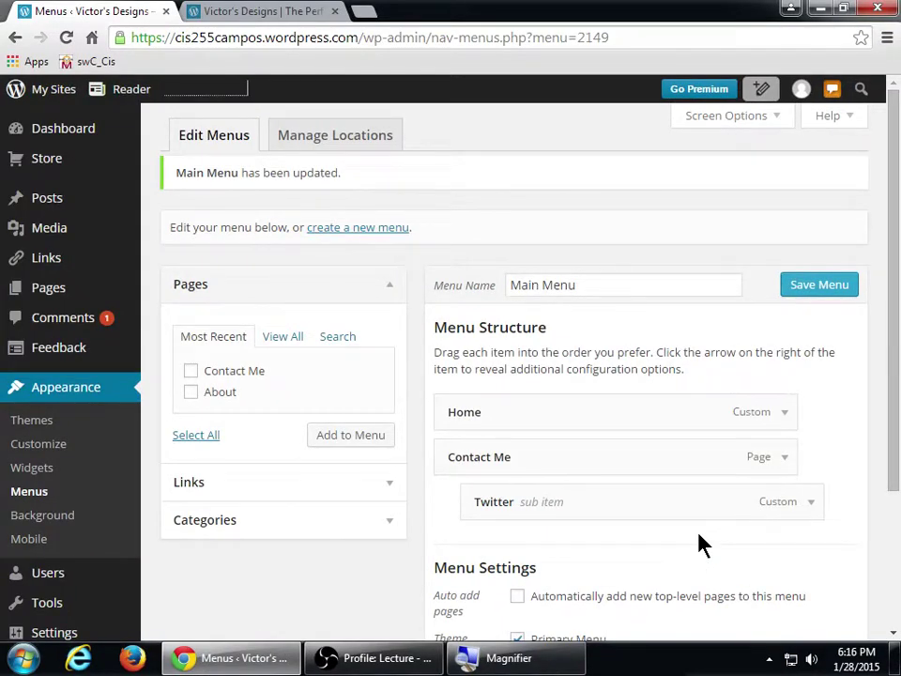
{"action": "left_click", "coordinate": [820, 284]}
{"action": "left_click", "coordinate": [731, 121]}
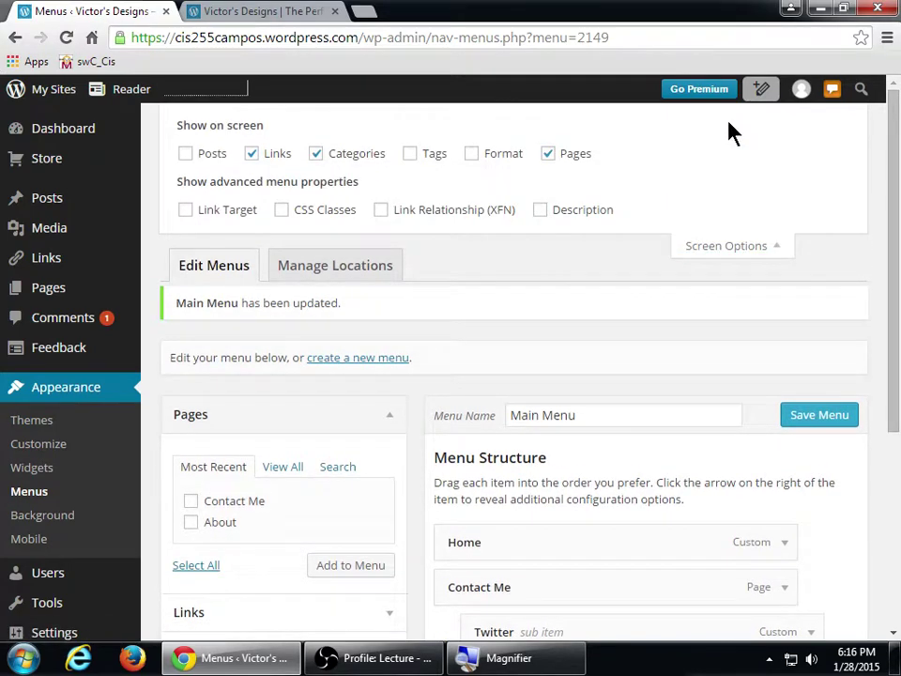
{"action": "left_click", "coordinate": [723, 245]}
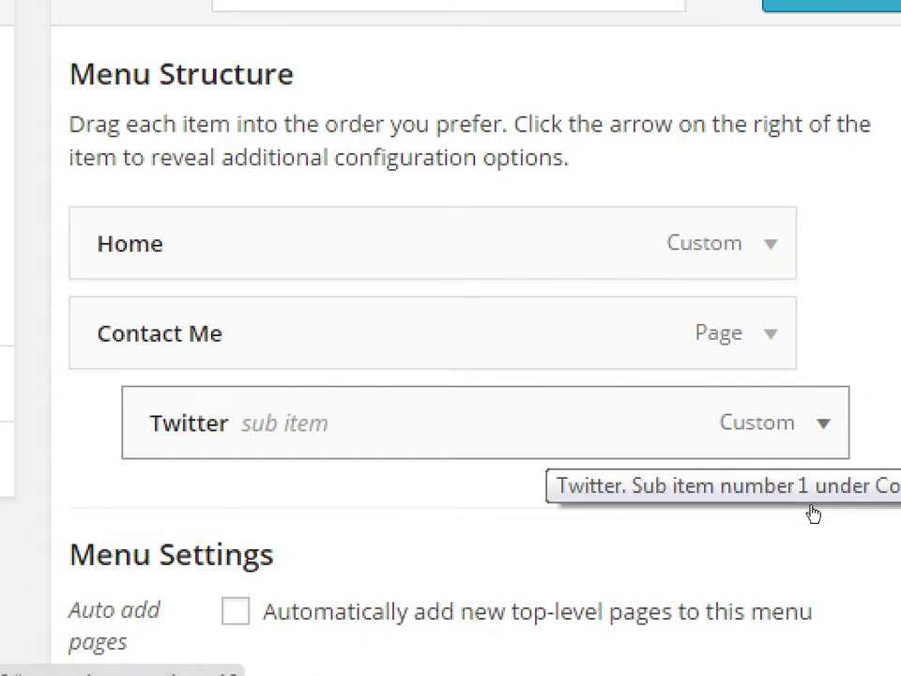
- Expand the Twitter item, set its Title Attribute to 'Visit our Twitter', and save Main Menu
{"action": "left_click", "coordinate": [813, 513]}
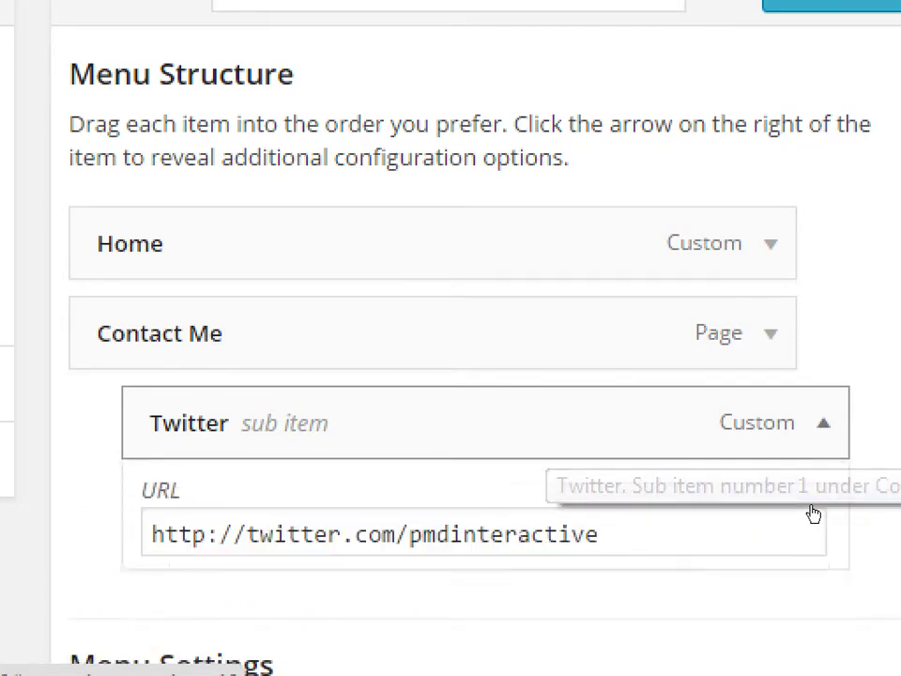
{"action": "scroll", "coordinate": [702, 599], "scroll_direction": "down", "scroll_amount": 2}
{"action": "scroll", "coordinate": [662, 545], "scroll_direction": "up", "scroll_amount": 2}
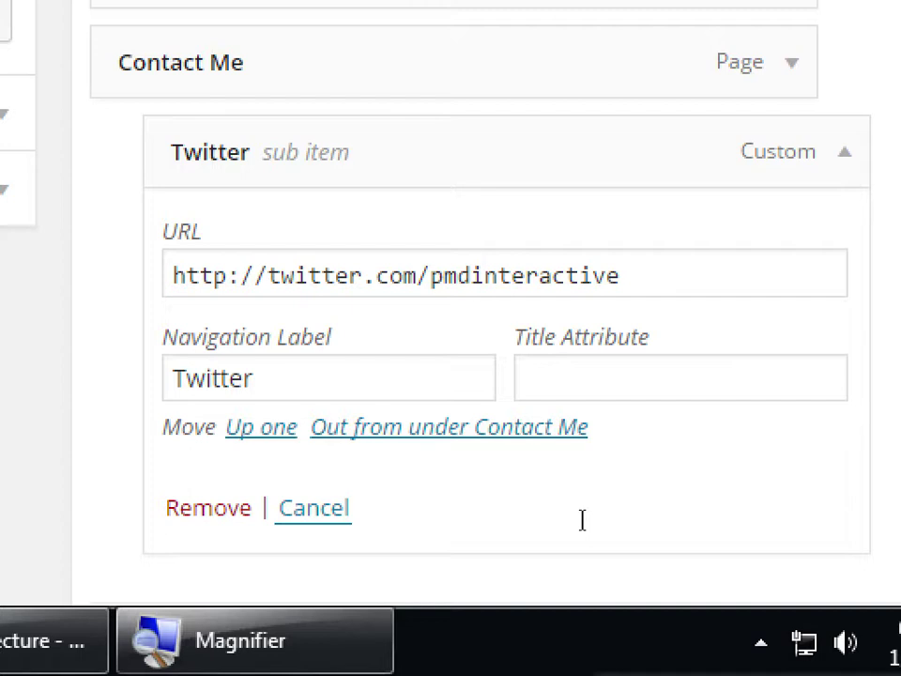
{"action": "key", "text": "Tab"}
{"action": "type", "text": "Visit our T"}
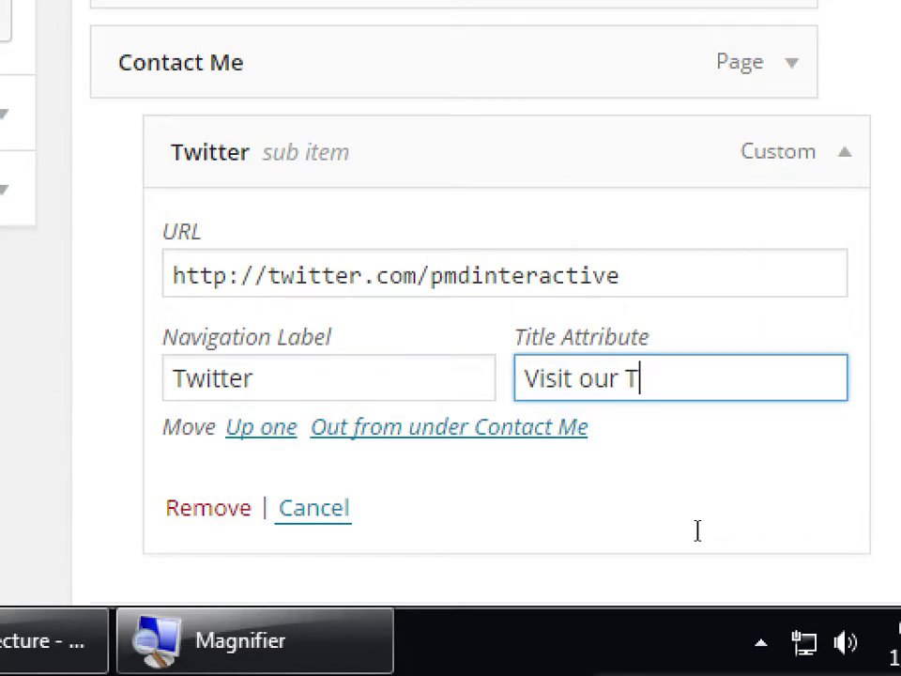
{"action": "type", "text": "witter"}
{"action": "scroll", "coordinate": [704, 544], "scroll_direction": "down", "scroll_amount": 6}
{"action": "left_click", "coordinate": [798, 374]}
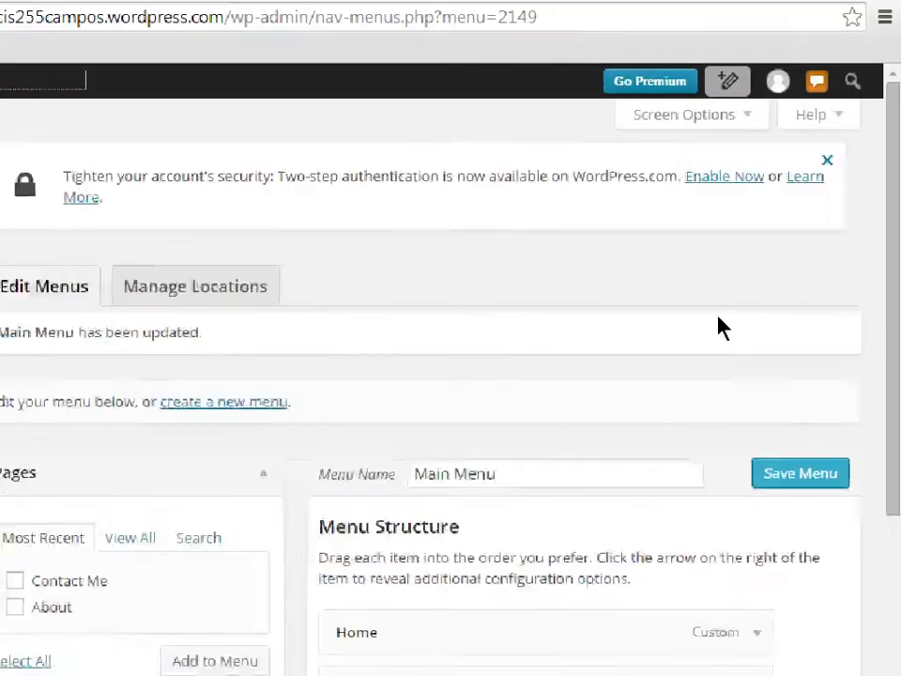
{"action": "scroll", "coordinate": [714, 394], "scroll_direction": "down", "scroll_amount": 5}
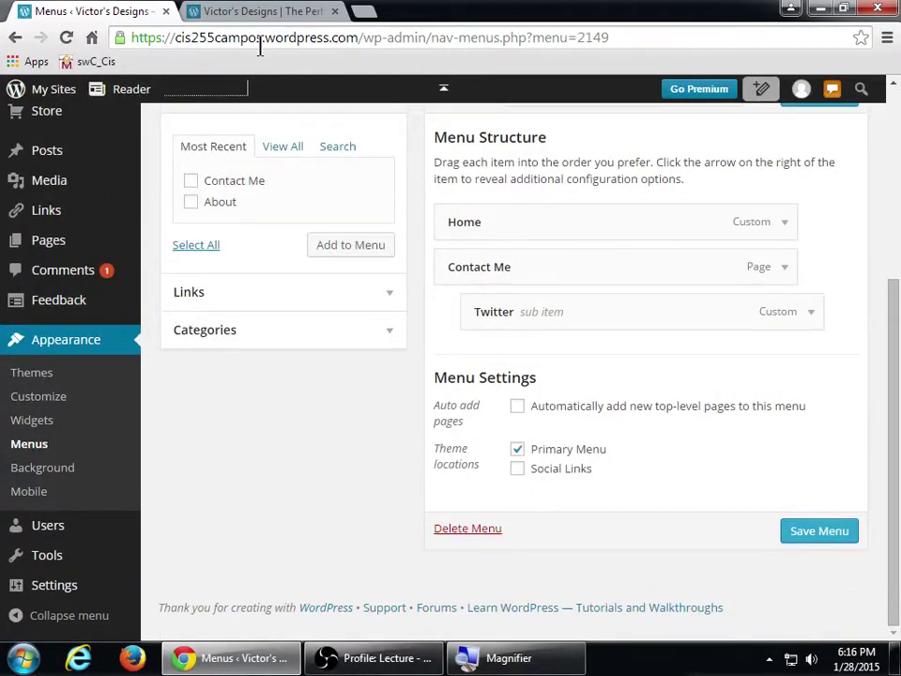
- Reload the live site and open its sidebar menu to check the Twitter tooltip
{"action": "left_click", "coordinate": [269, 11]}
{"action": "key", "text": "F5"}
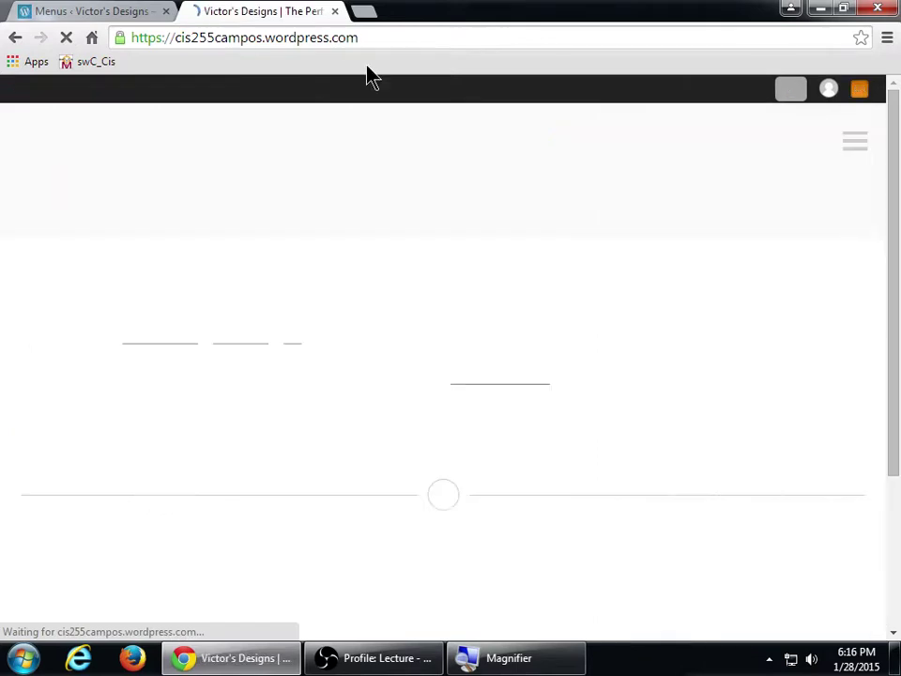
{"action": "left_click", "coordinate": [853, 149]}
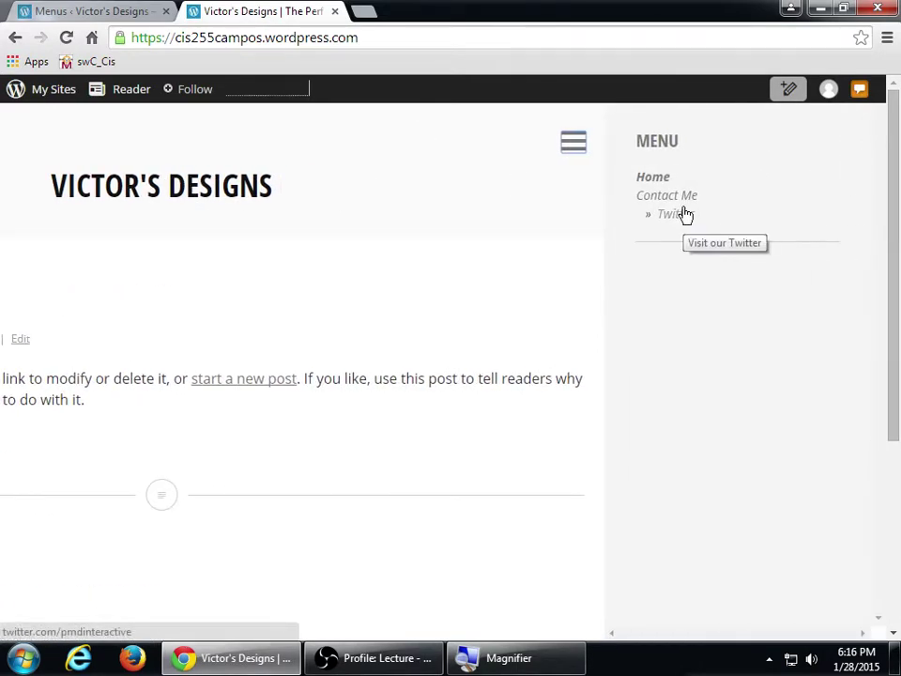
{"action": "key", "text": "super+plus"}
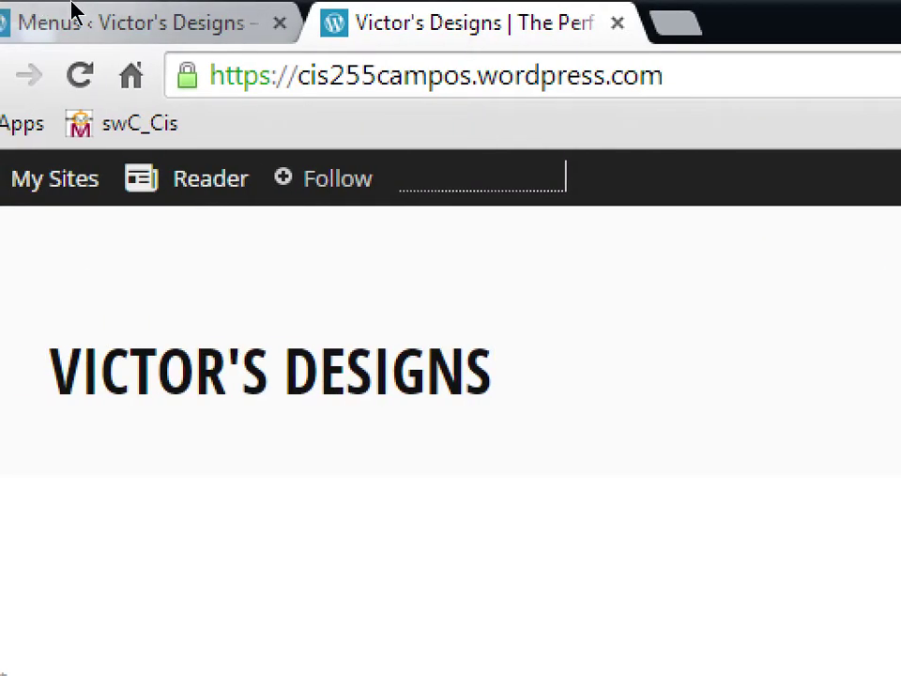
- Back in the menu editor, expand the Twitter item and select its 'Visit our Twitter' title text
{"action": "left_click", "coordinate": [76, 21]}
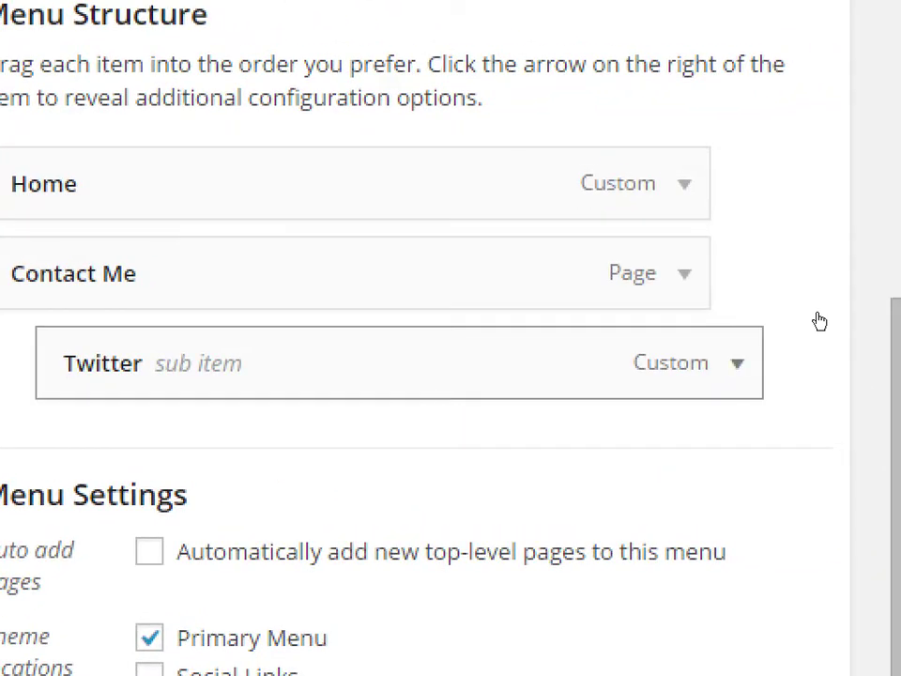
{"action": "left_click", "coordinate": [737, 363]}
{"action": "left_click_drag", "start_coordinate": [755, 421], "coordinate": [572, 421]}
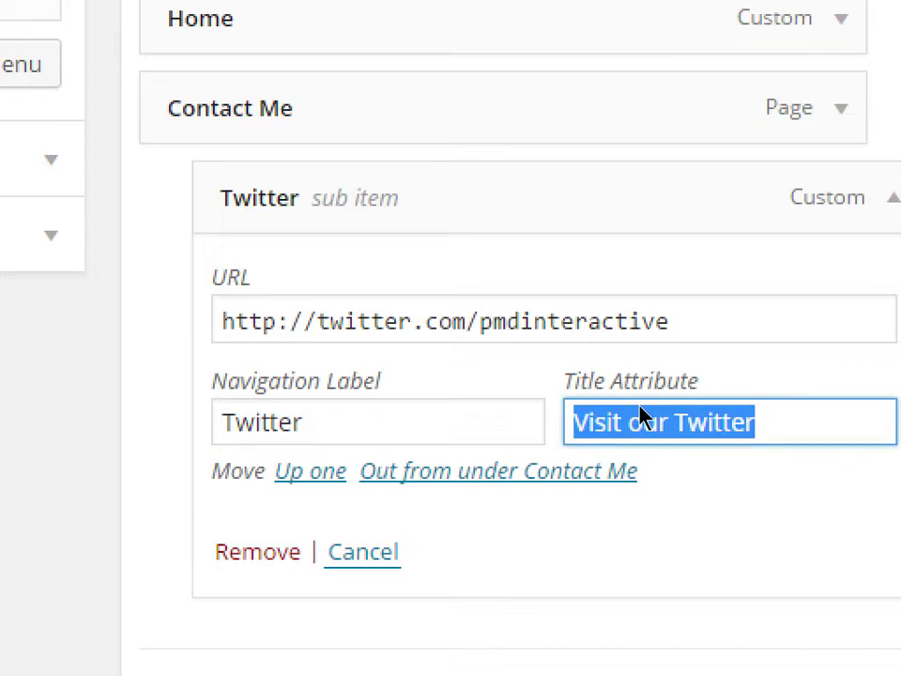
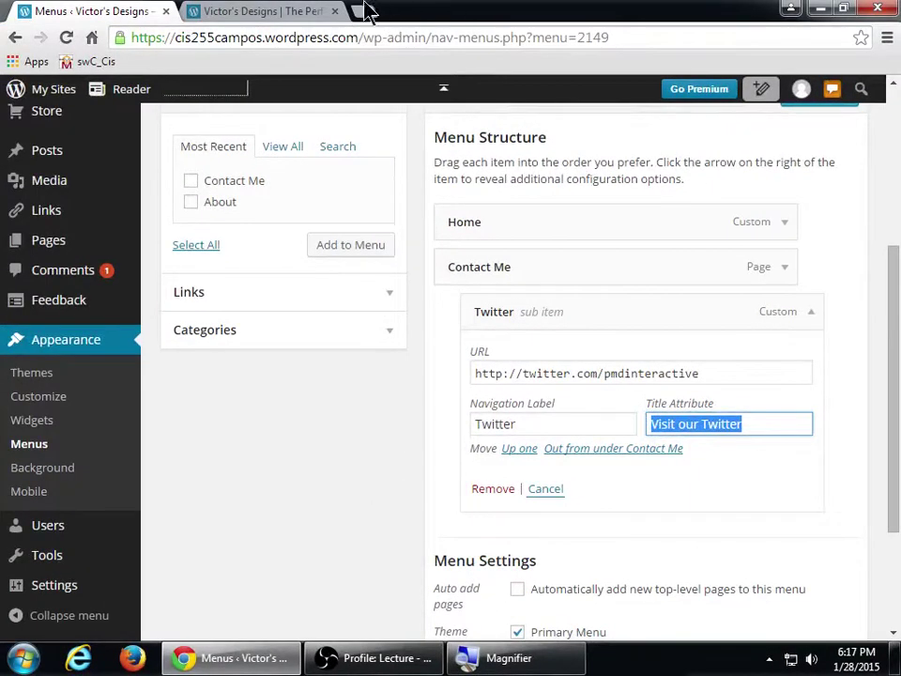
- Follow the Twitter menu link on the live site, dismiss the sign-up prompt, and close the Twitter tab
{"action": "left_click", "coordinate": [301, 10]}
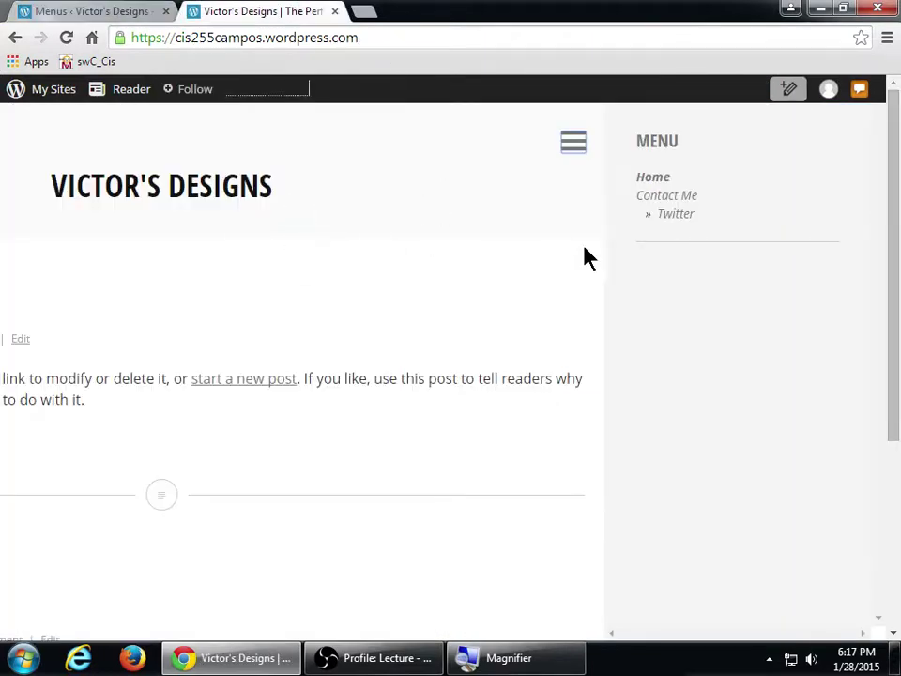
{"action": "left_click", "coordinate": [674, 223]}
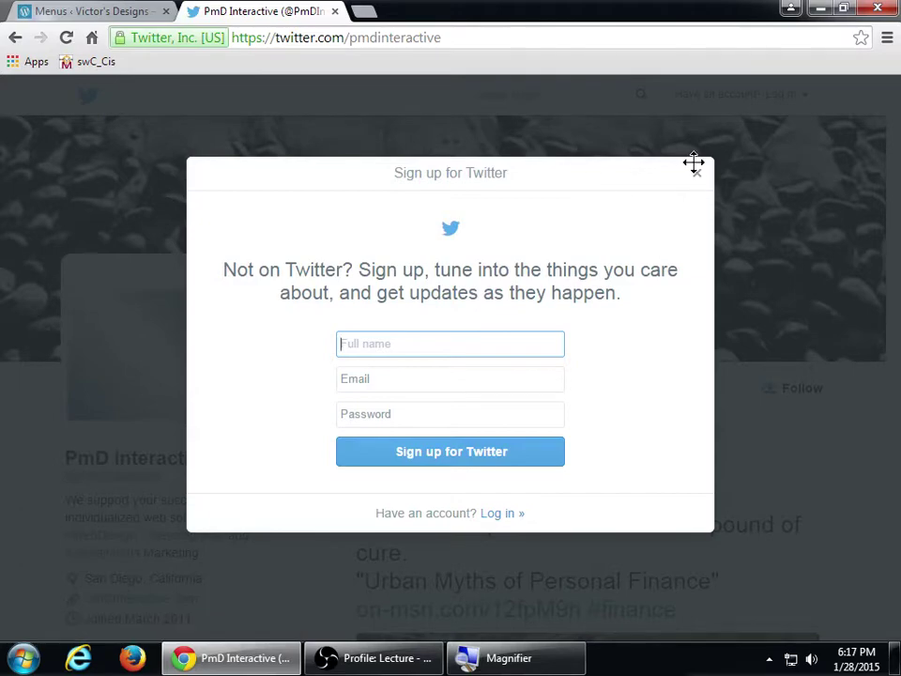
{"action": "left_click", "coordinate": [700, 179]}
{"action": "scroll", "coordinate": [600, 295], "scroll_direction": "down", "scroll_amount": 10}
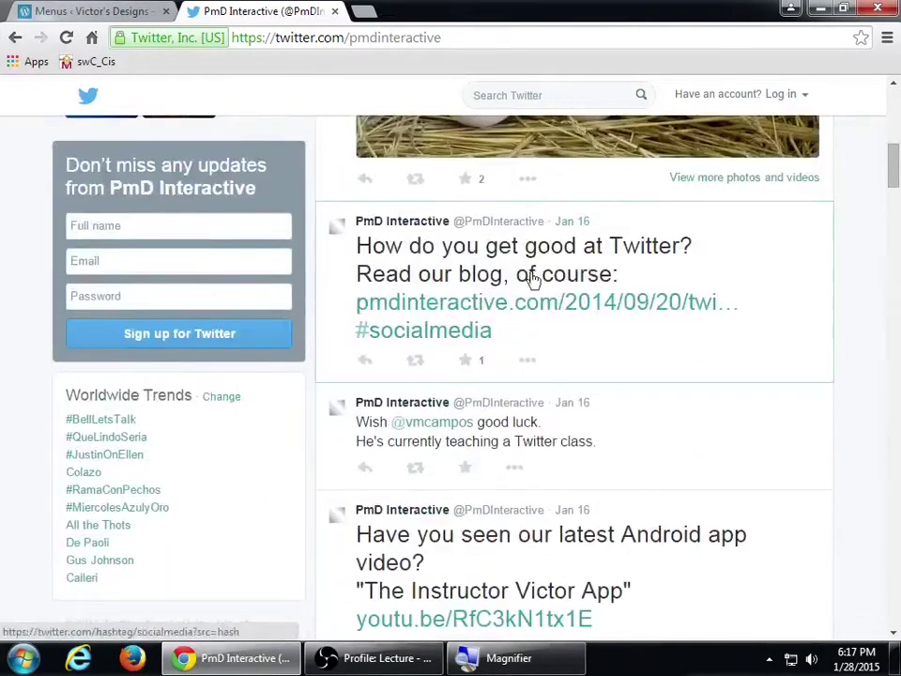
{"action": "left_click", "coordinate": [335, 12]}
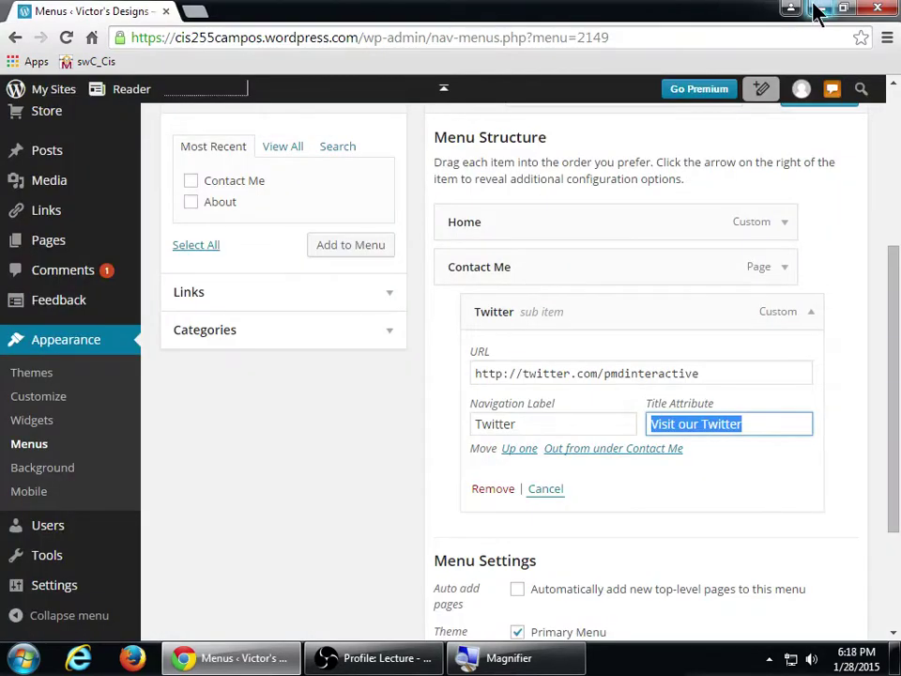
{"action": "left_click", "coordinate": [820, 7]}
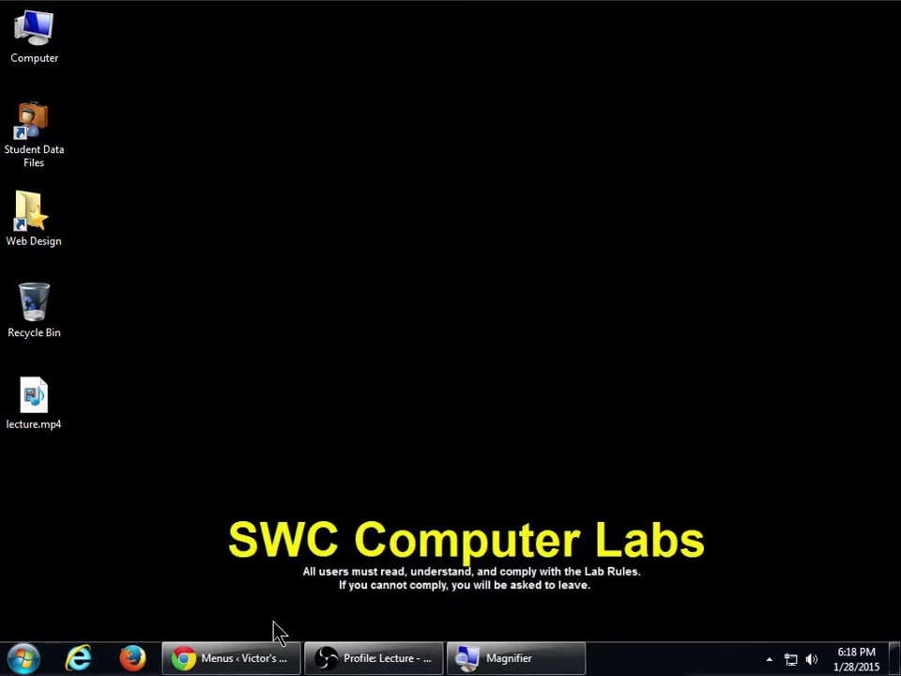
- Bring back the Menus editor and scroll to the top to reveal Screen Options and advanced menu properties
{"action": "left_click", "coordinate": [278, 658]}
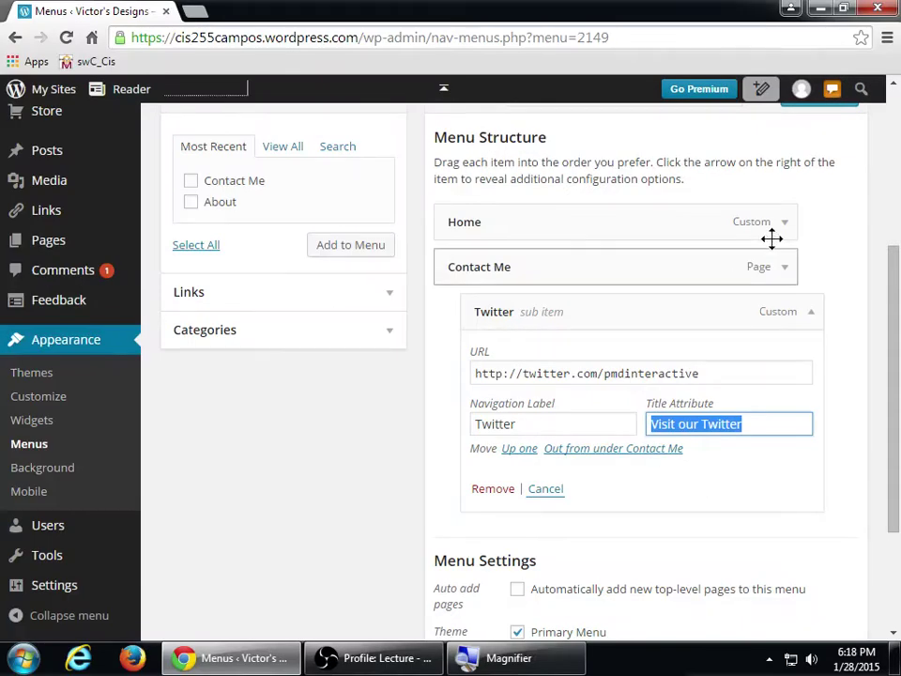
{"action": "scroll", "coordinate": [809, 236], "scroll_direction": "up", "scroll_amount": 5}
{"action": "scroll", "coordinate": [809, 237], "scroll_direction": "up", "scroll_amount": 1}
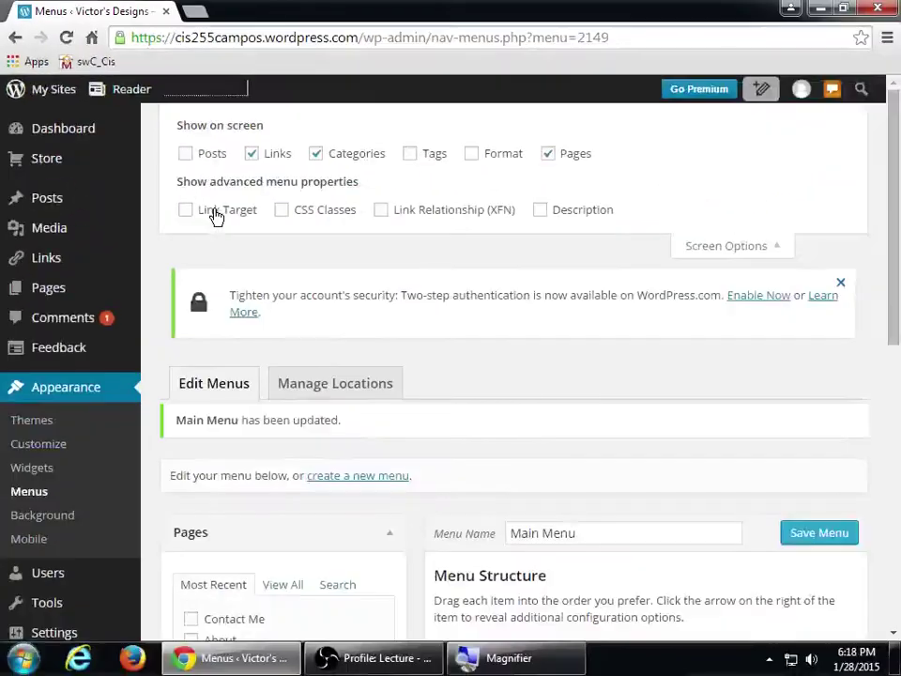
- Enable Link Target in Screen Options and tick 'Open link in a new window/tab' for Twitter
{"action": "left_click", "coordinate": [217, 215]}
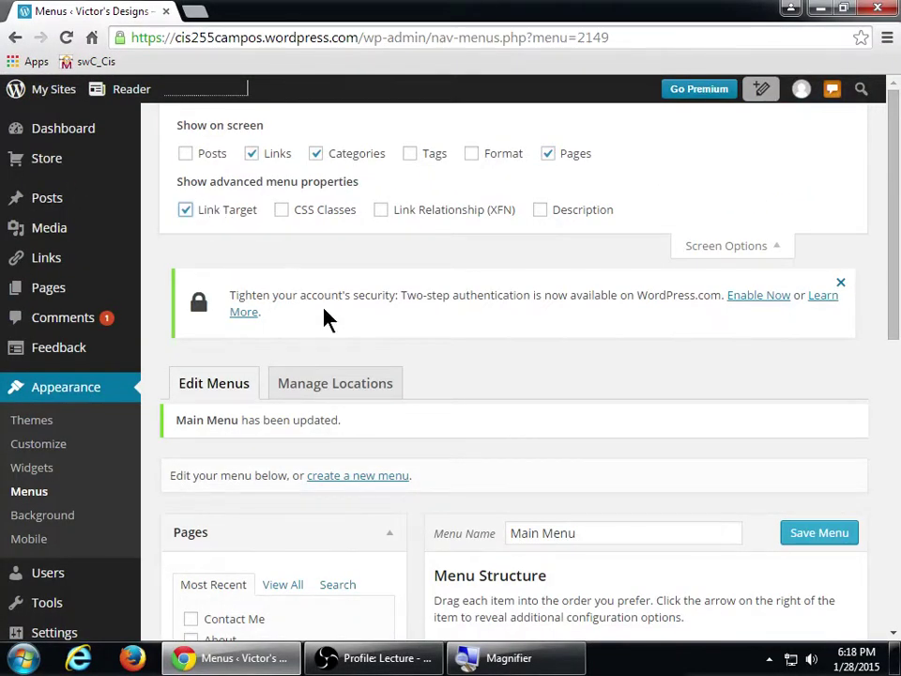
{"action": "scroll", "coordinate": [483, 394], "scroll_direction": "down", "scroll_amount": 7}
{"action": "scroll", "coordinate": [527, 380], "scroll_direction": "up", "scroll_amount": 1}
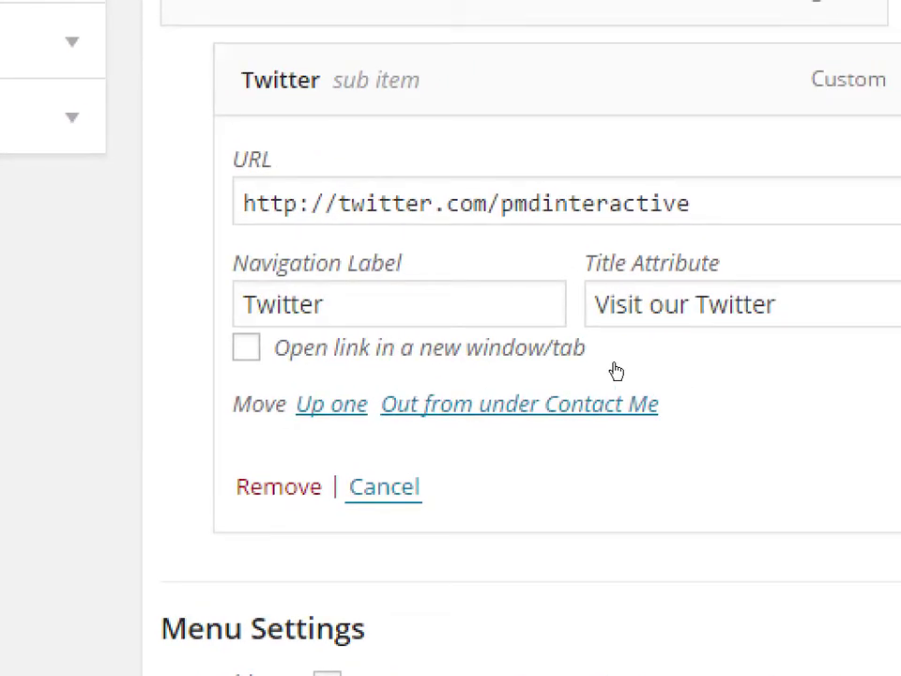
{"action": "key", "text": "space"}
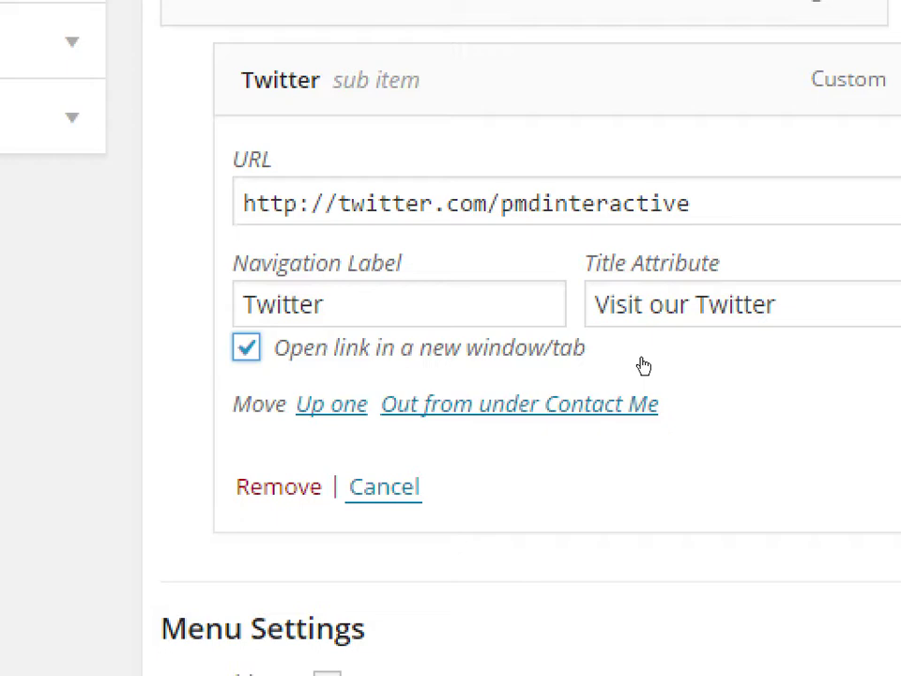
{"action": "key", "text": "super+minus"}
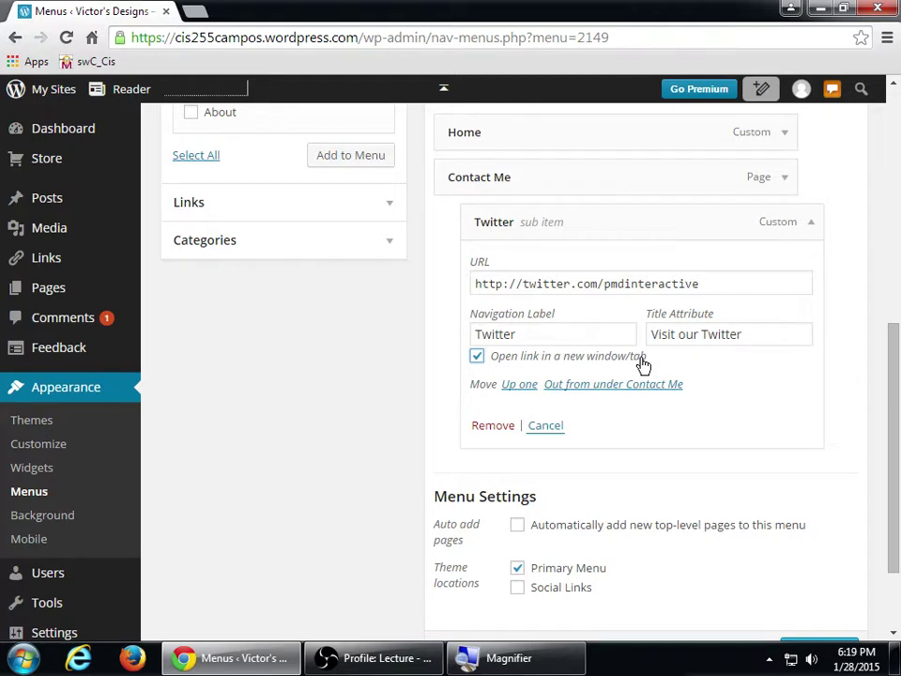
- Save the Main Menu and expand the Twitter item to confirm the new-tab option stayed ticked
{"action": "scroll", "coordinate": [637, 399], "scroll_direction": "up", "scroll_amount": 4}
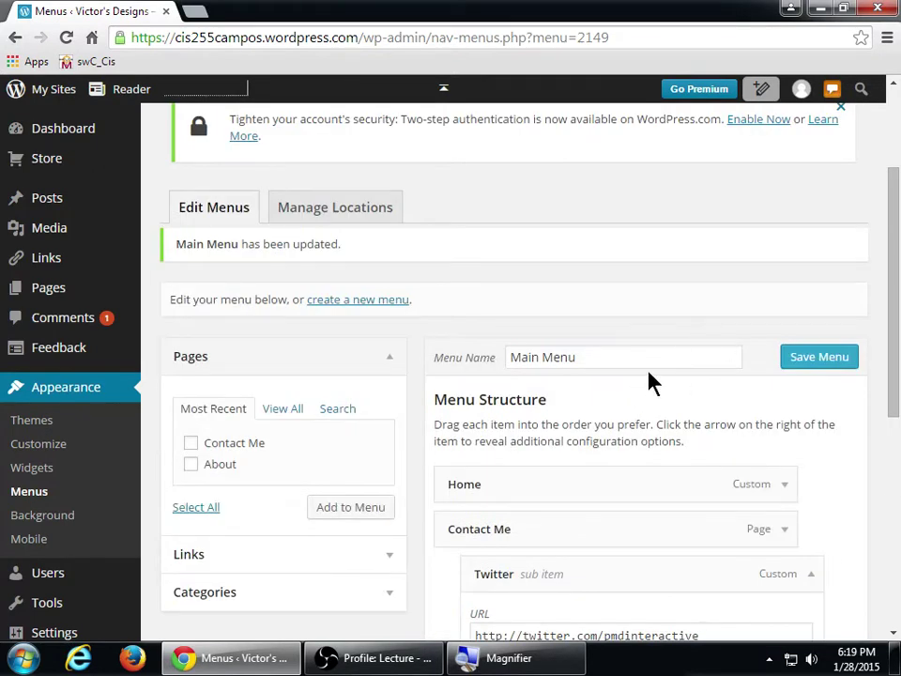
{"action": "left_click", "coordinate": [805, 366]}
{"action": "scroll", "coordinate": [805, 408], "scroll_direction": "down", "scroll_amount": 5}
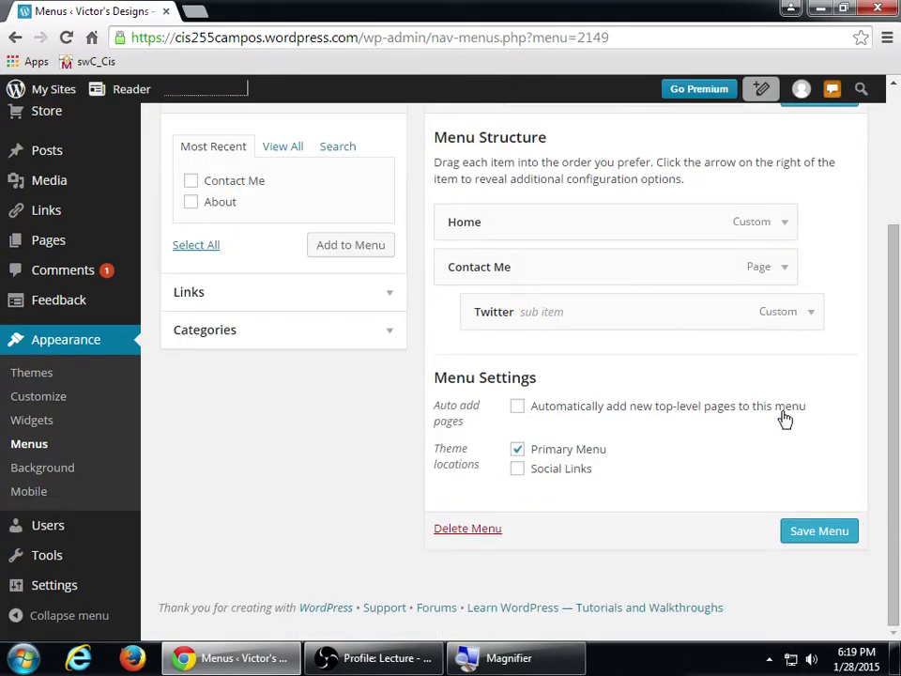
{"action": "left_click", "coordinate": [816, 319]}
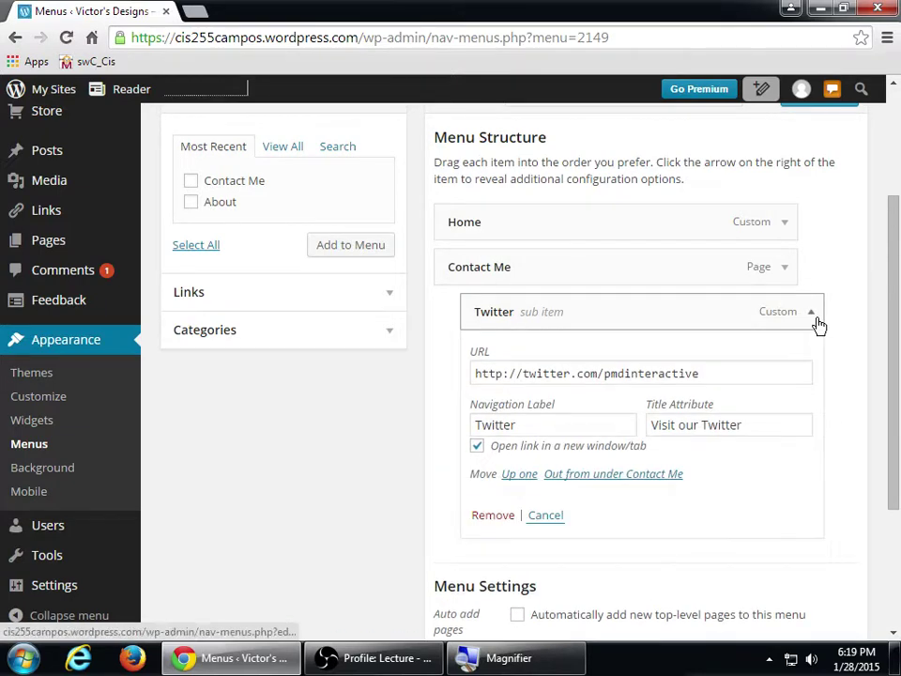
{"action": "scroll", "coordinate": [714, 362], "scroll_direction": "down", "scroll_amount": 3}
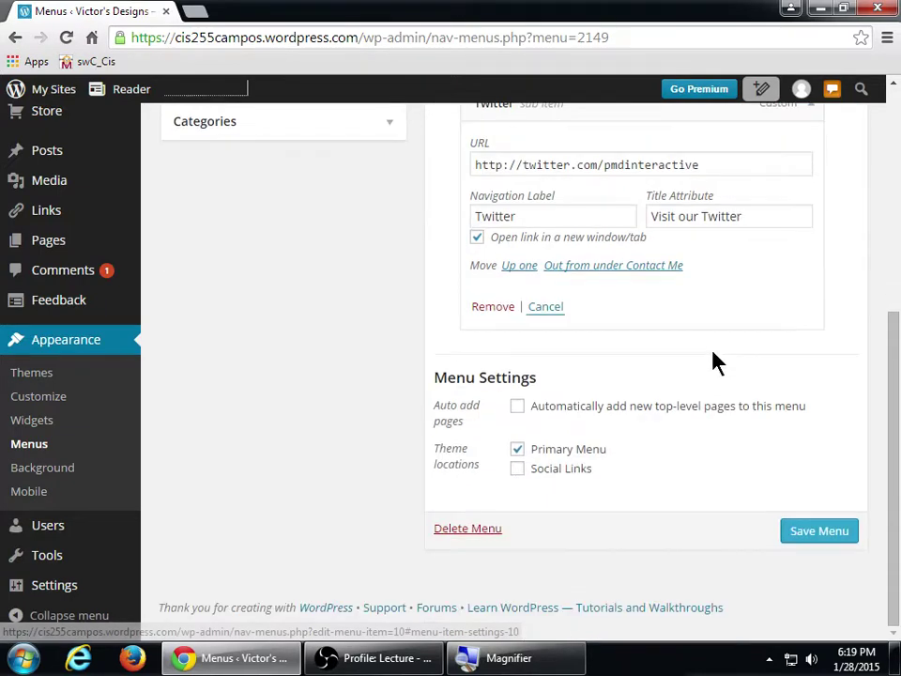
{"action": "scroll", "coordinate": [711, 357], "scroll_direction": "up", "scroll_amount": 5}
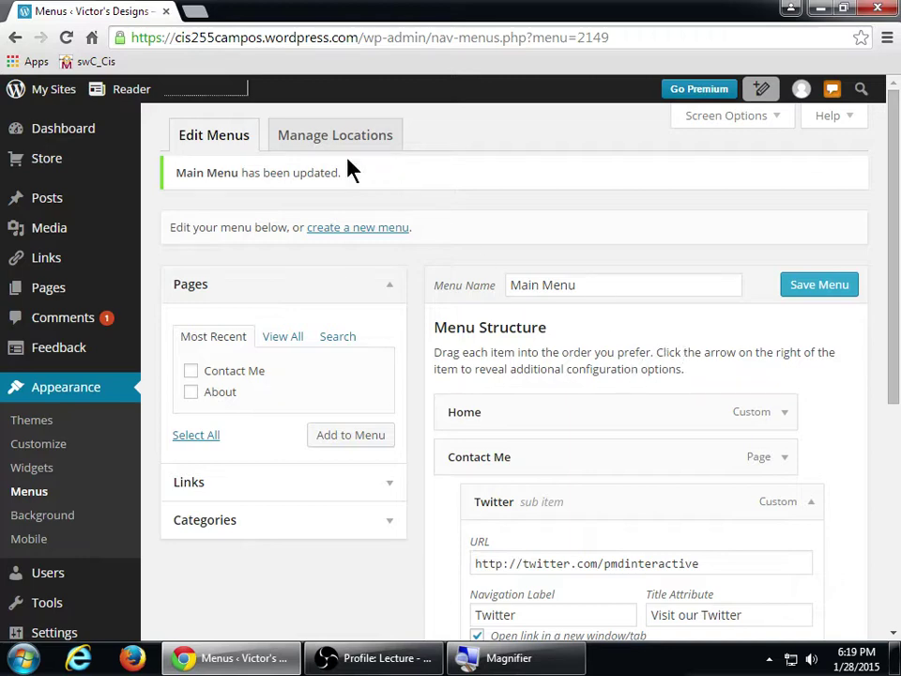
- Open the live site via My Sites > View Site and follow Twitter in the hamburger menu
{"action": "mouse_move", "coordinate": [57, 89]}
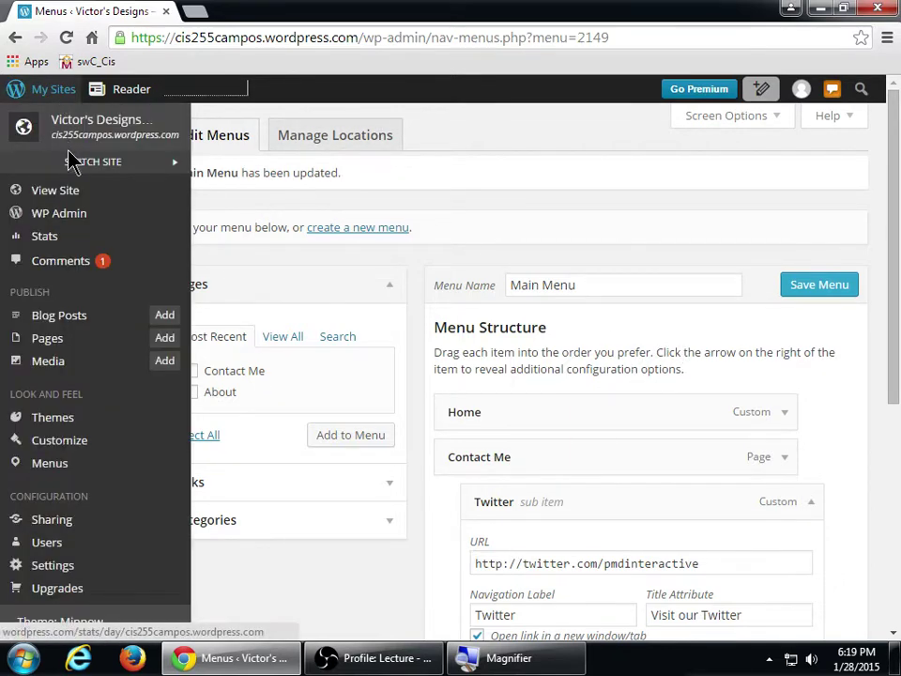
{"action": "left_click", "coordinate": [54, 191]}
{"action": "left_click", "coordinate": [237, 12]}
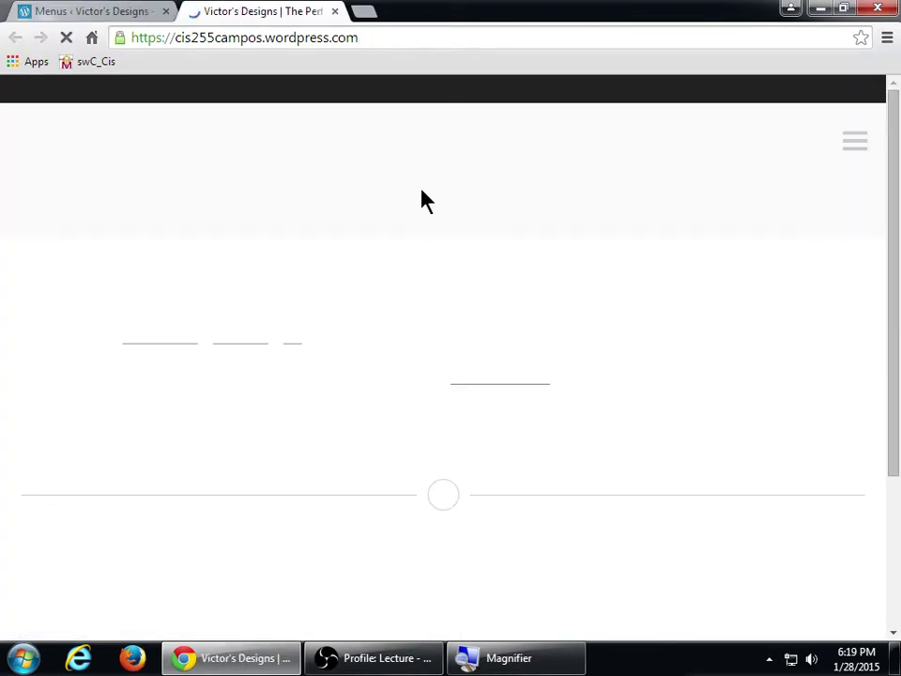
{"action": "left_click", "coordinate": [856, 143]}
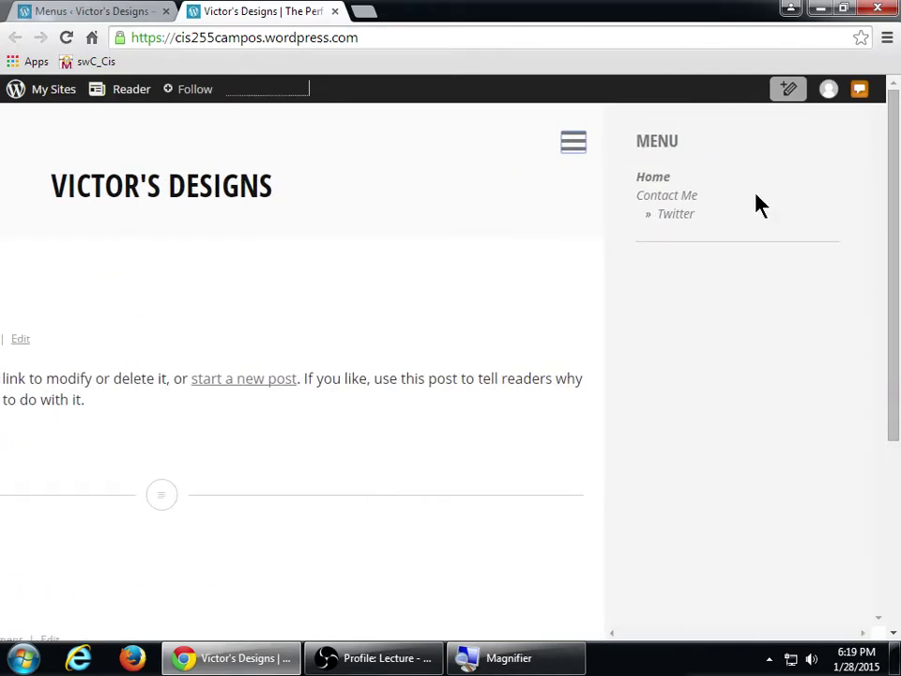
{"action": "left_click", "coordinate": [687, 218]}
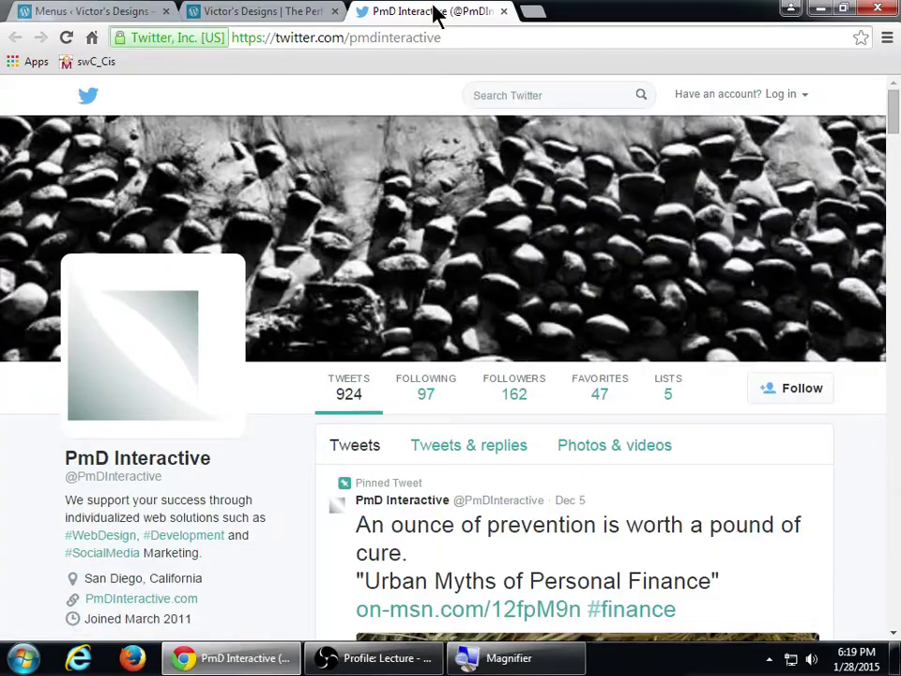
- Close the separately opened Twitter tab and return to the Menus editor
{"action": "key", "text": "super+plus"}
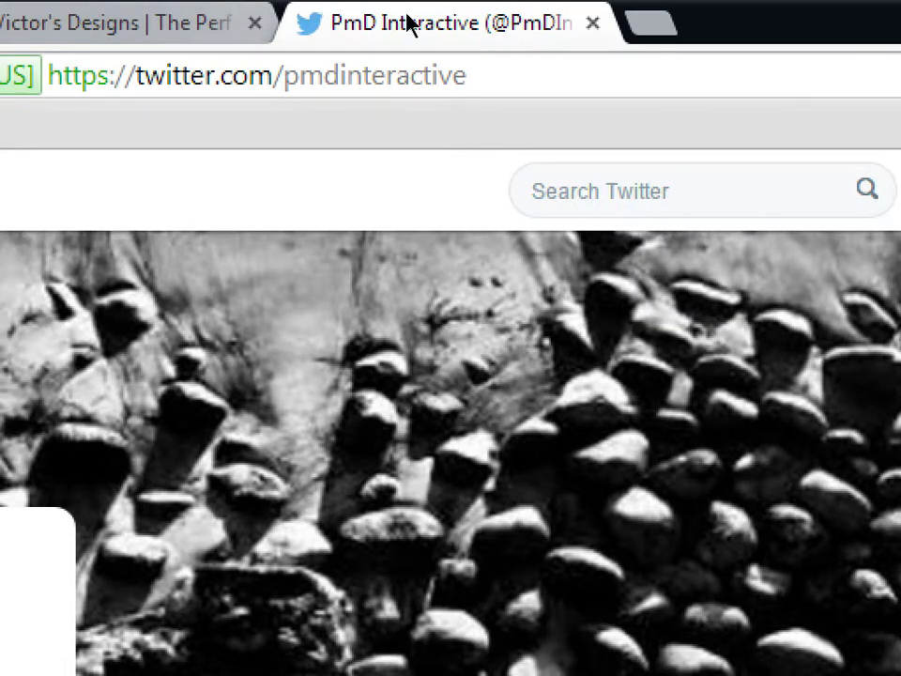
{"action": "left_click", "coordinate": [592, 22]}
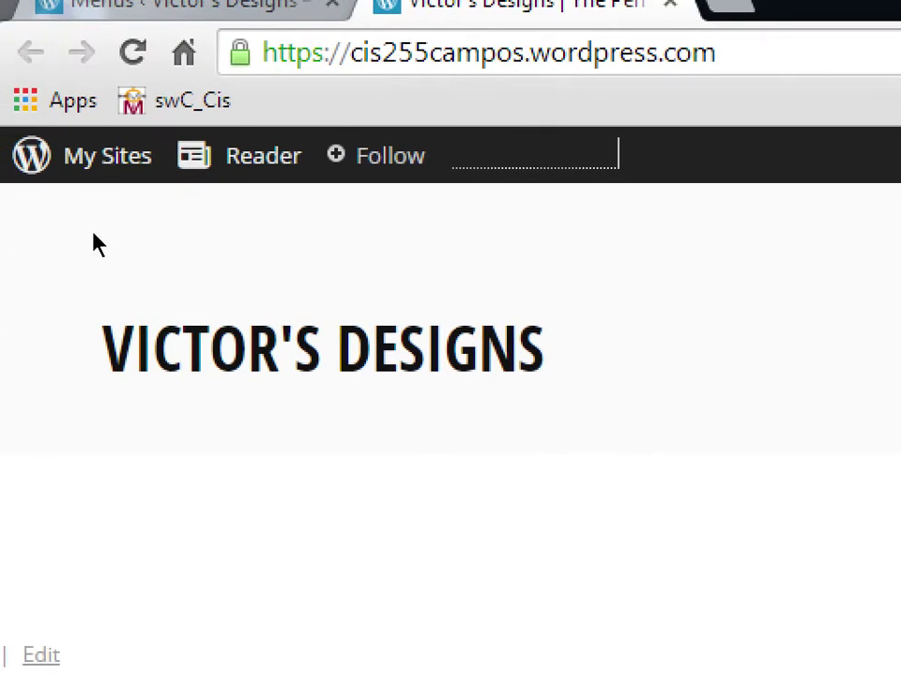
{"action": "key", "text": "super+minus"}
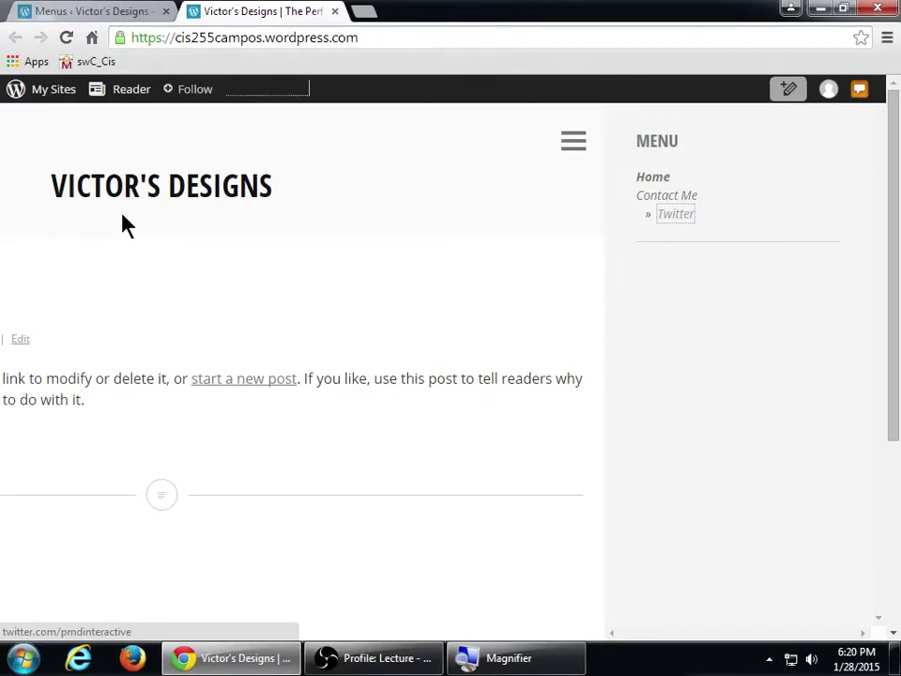
{"action": "left_click", "coordinate": [94, 9]}
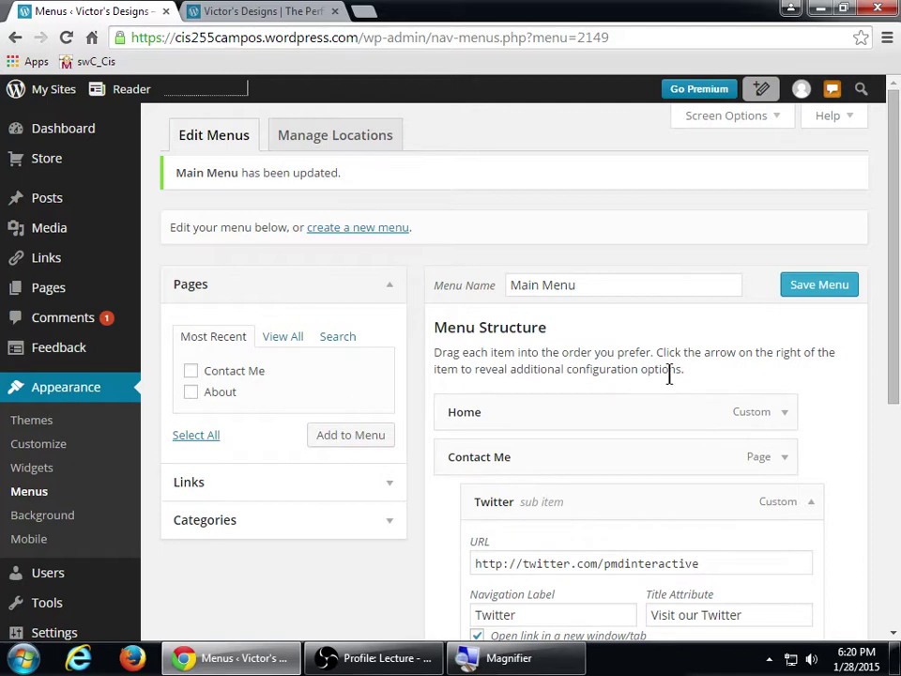
- Drag the Twitter item back into place under Contact Me and review the Main Menu structure
{"action": "left_click_drag", "start_coordinate": [897, 352], "coordinate": [892, 497]}
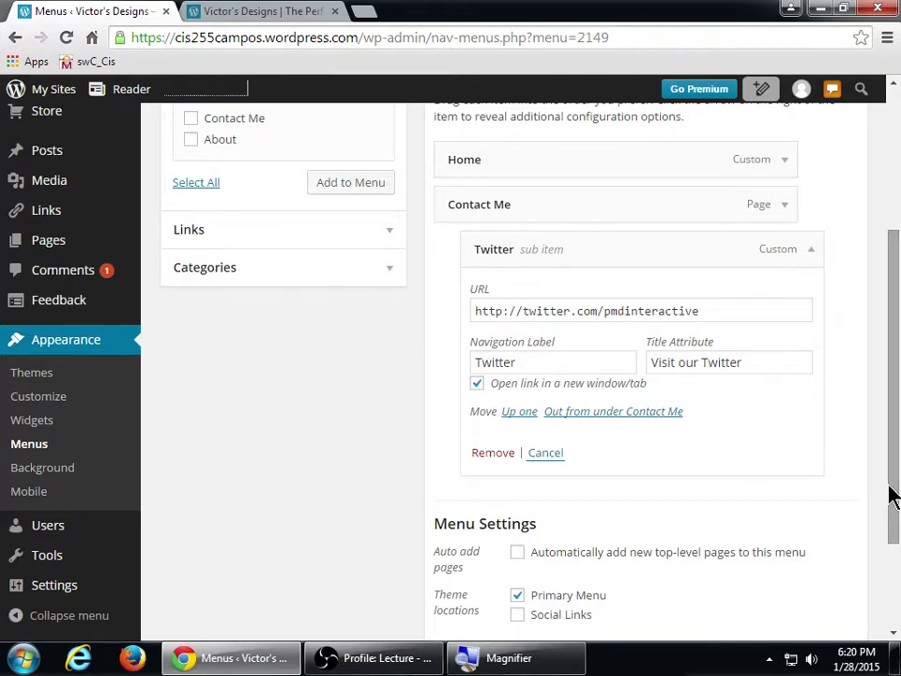
{"action": "left_click_drag", "start_coordinate": [891, 441], "coordinate": [886, 353]}
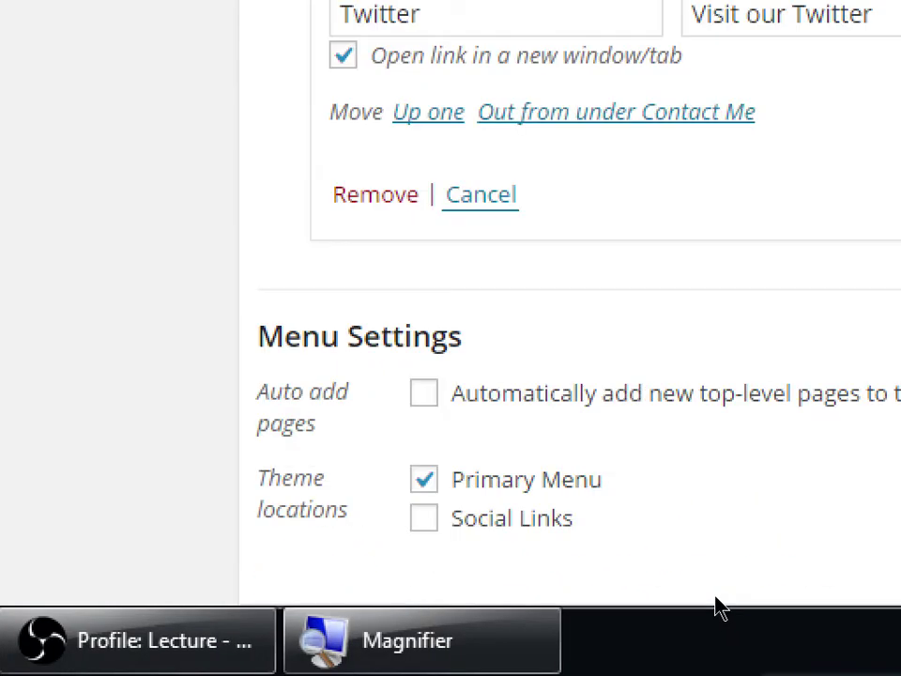
{"action": "scroll", "coordinate": [695, 596], "scroll_direction": "down", "scroll_amount": 2}
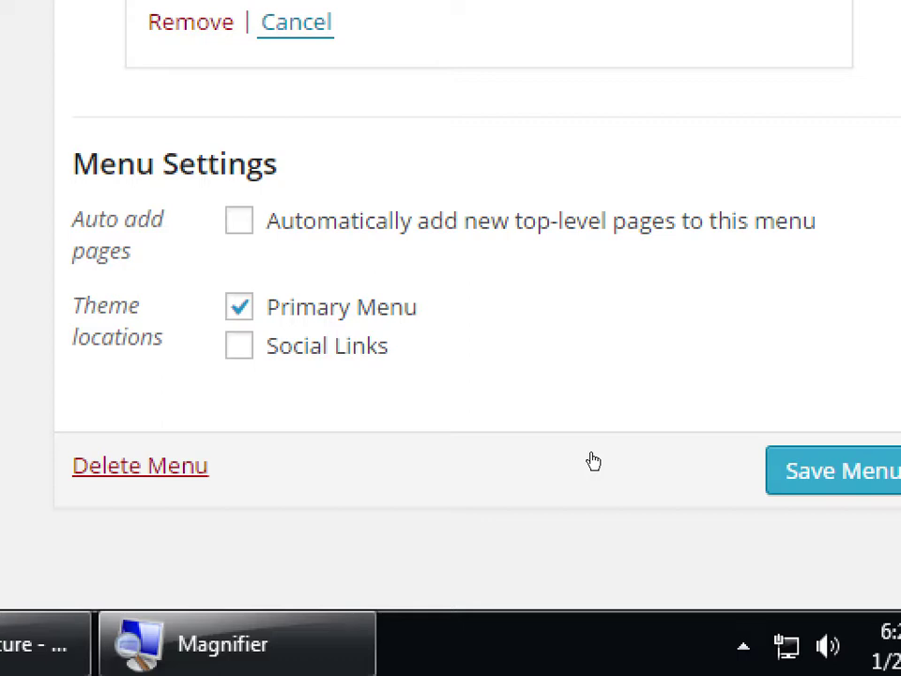
{"action": "key", "text": "super+minus"}
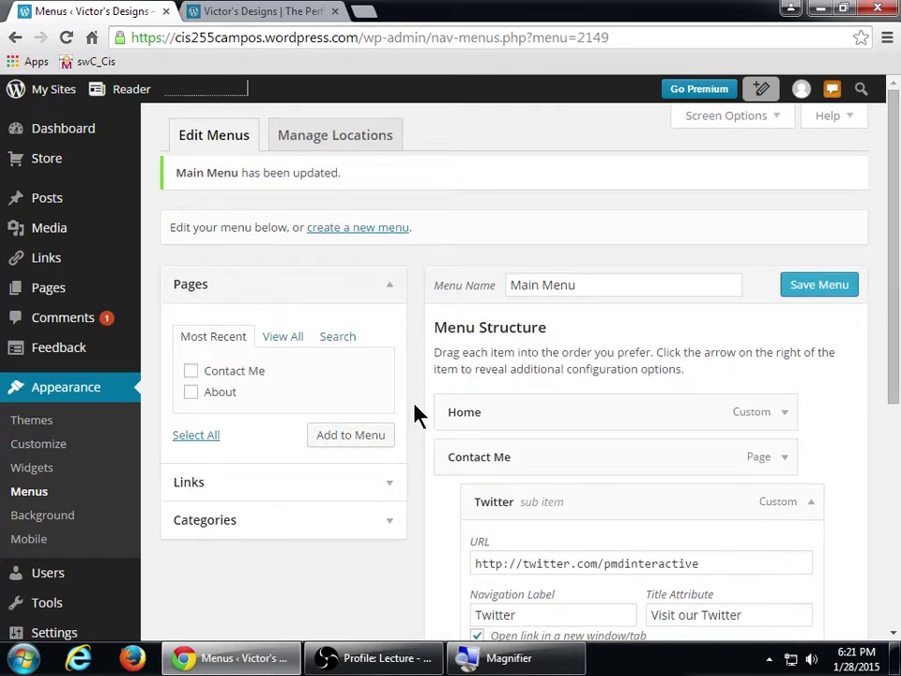
- Check the live site's MENU sidebar lists Twitter under Contact Me, then close the menu panel
{"action": "left_click", "coordinate": [249, 12]}
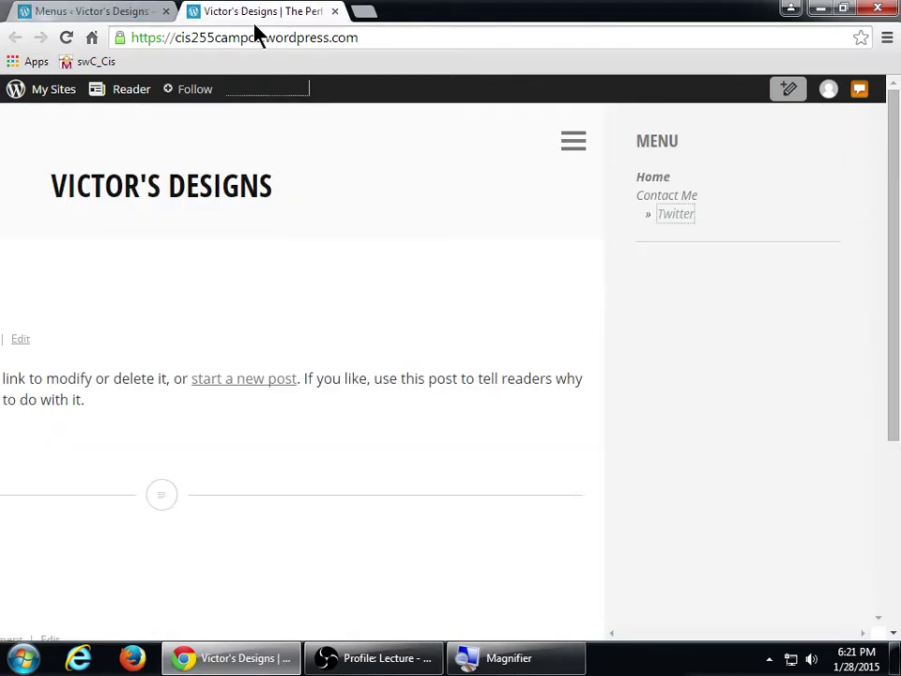
{"action": "left_click", "coordinate": [601, 142]}
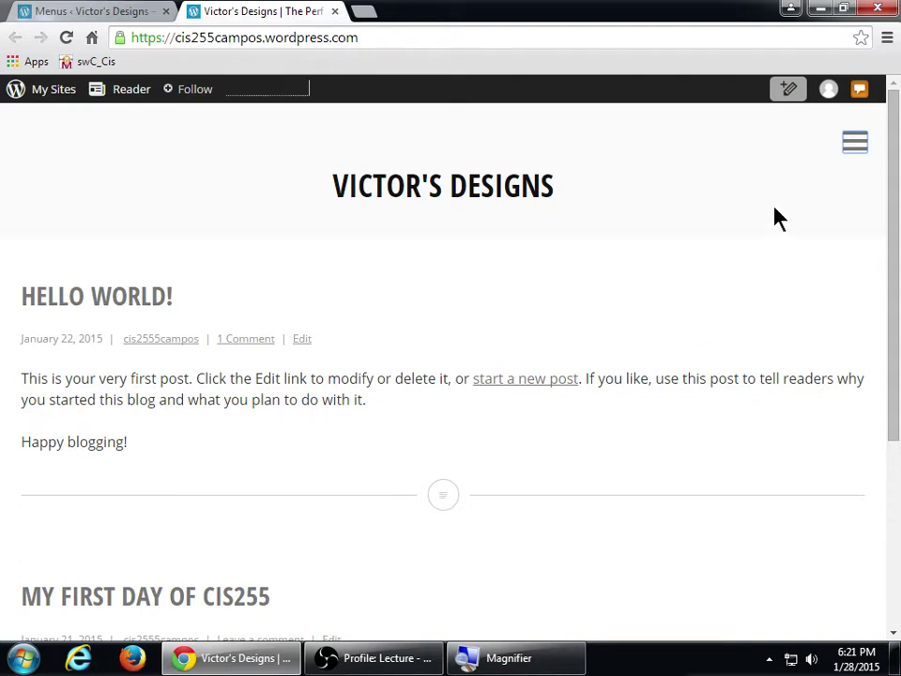
- Return to the Menus admin tab and open Pages > All Pages
{"action": "left_click", "coordinate": [119, 10]}
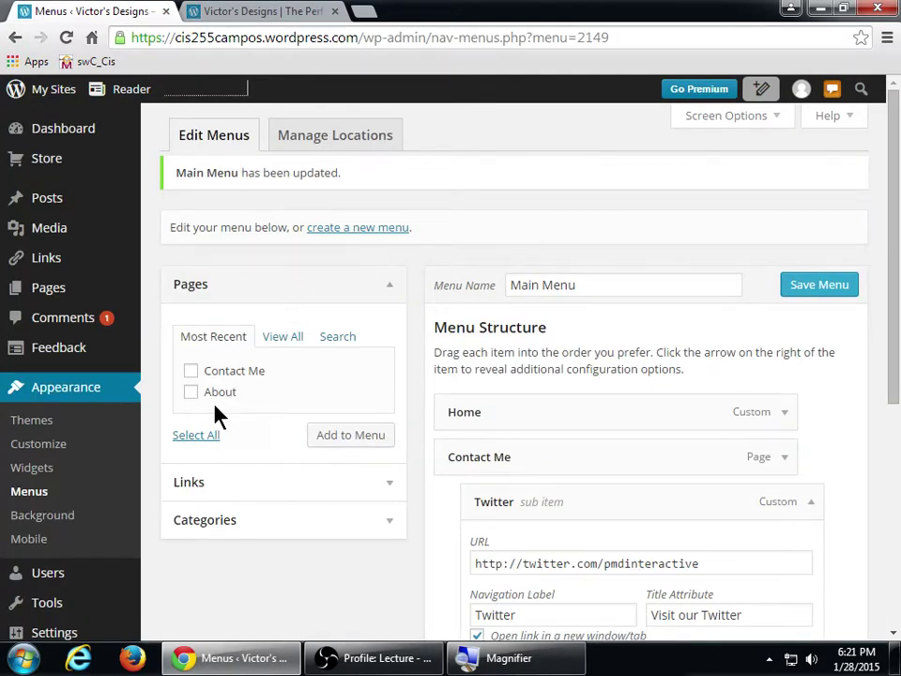
{"action": "scroll", "coordinate": [115, 491], "scroll_direction": "down", "scroll_amount": 1}
{"action": "mouse_move", "coordinate": [44, 247]}
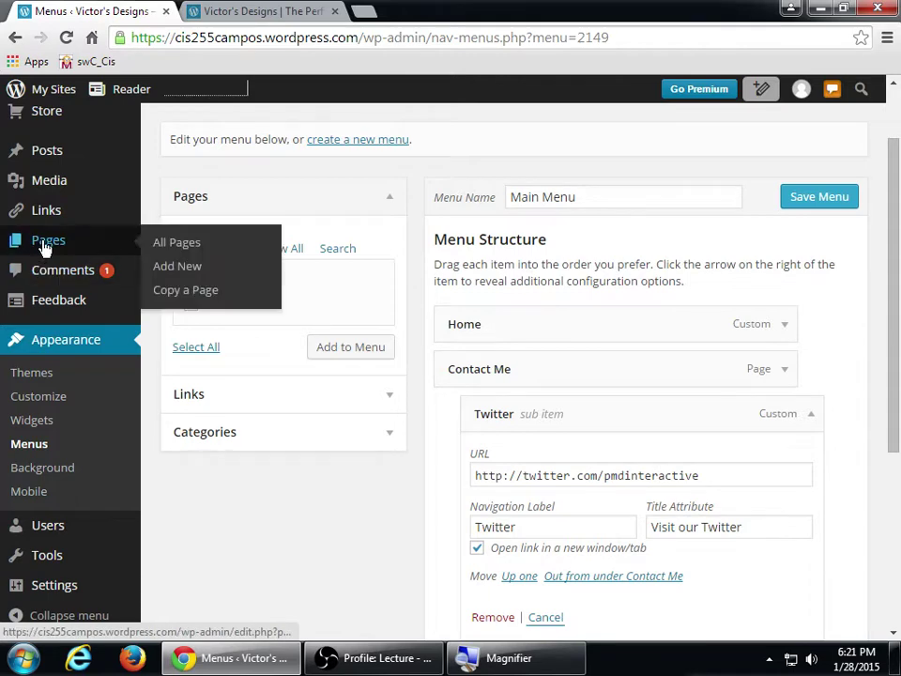
{"action": "key", "text": "super+plus"}
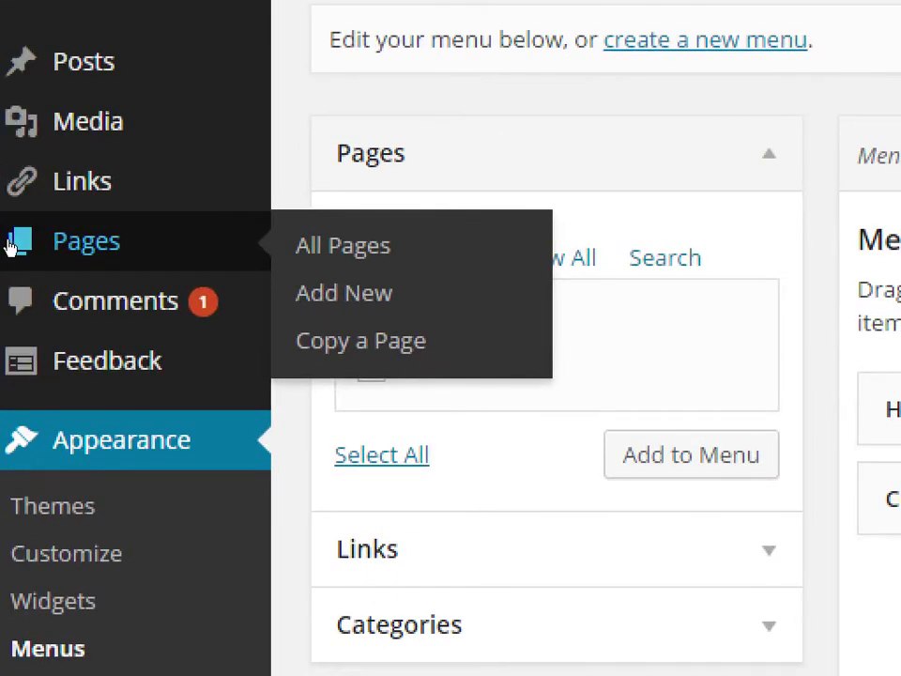
{"action": "left_click", "coordinate": [161, 247]}
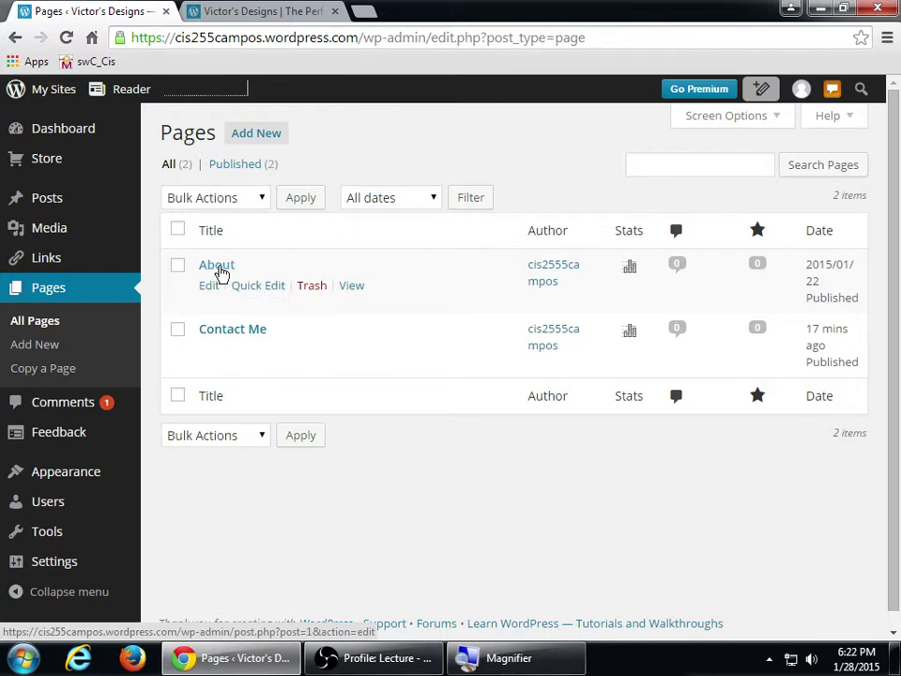
- Open the About page in the page editor, review its sample text, and go back to the pages list
{"action": "left_click", "coordinate": [217, 267]}
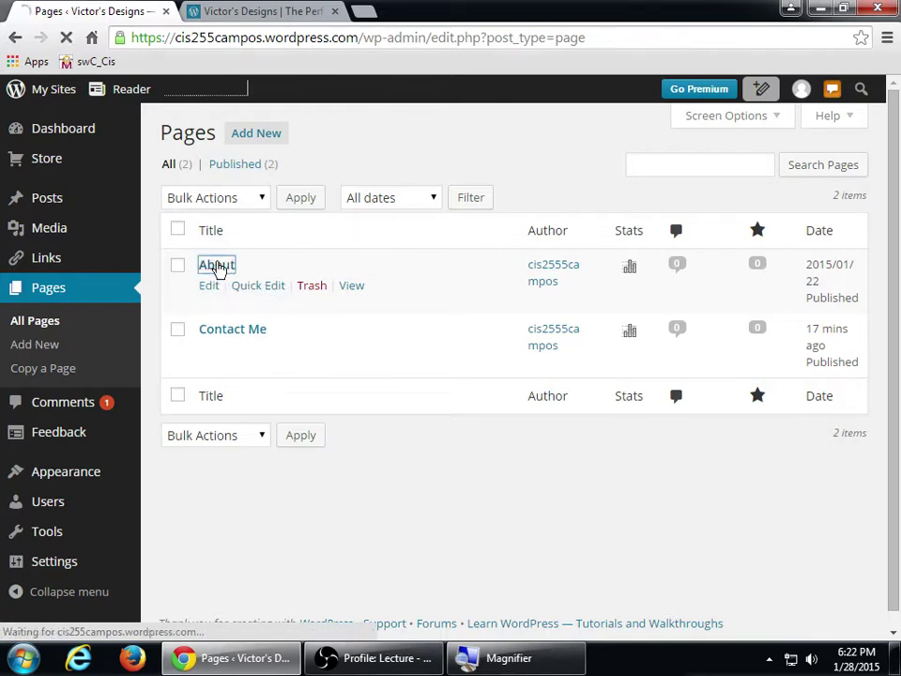
{"action": "scroll", "coordinate": [610, 389], "scroll_direction": "down", "scroll_amount": 1}
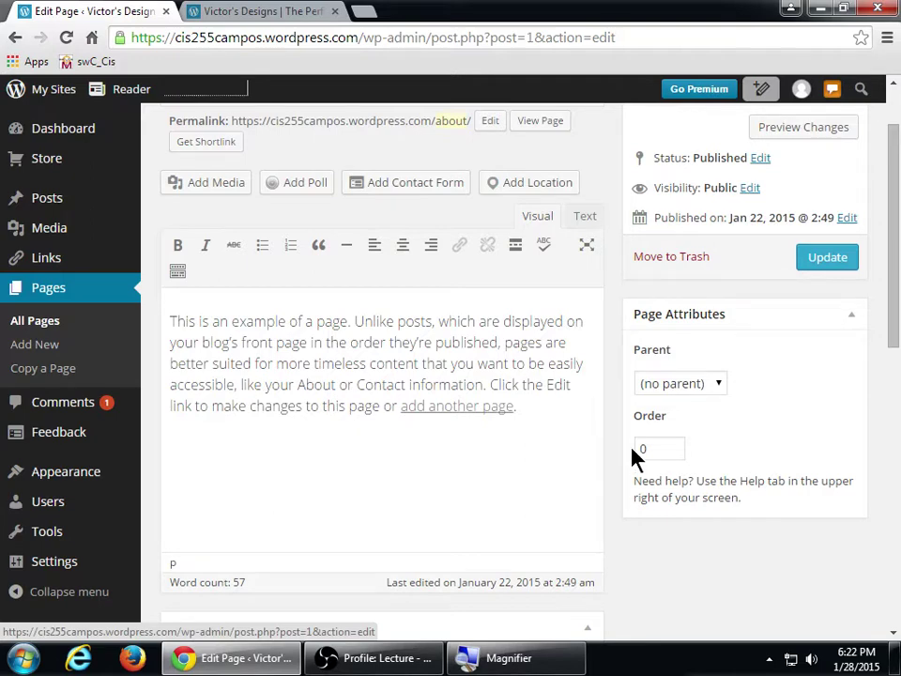
{"action": "scroll", "coordinate": [635, 455], "scroll_direction": "up", "scroll_amount": 1}
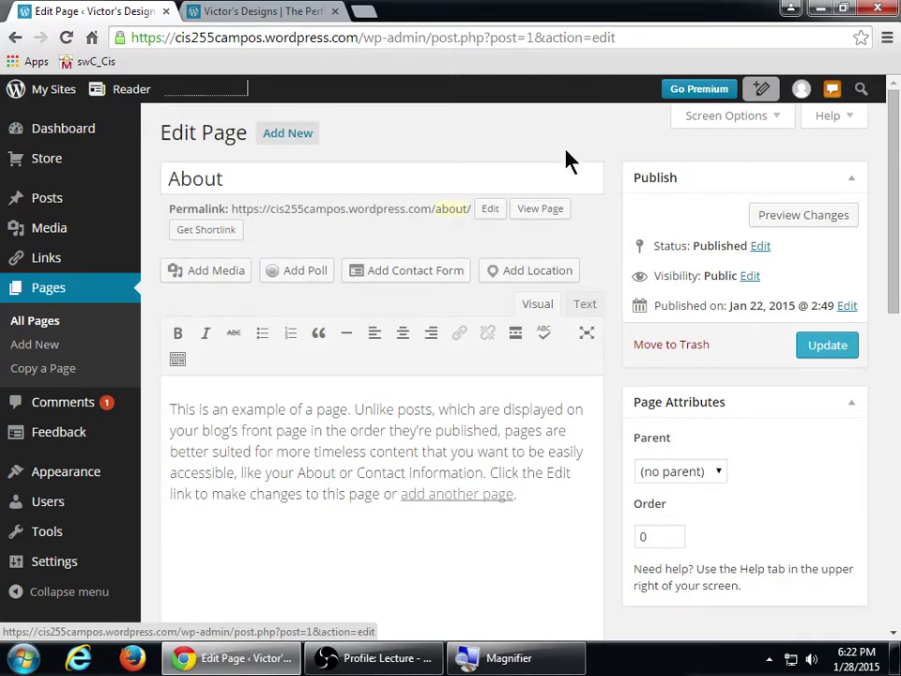
{"action": "left_click", "coordinate": [16, 38]}
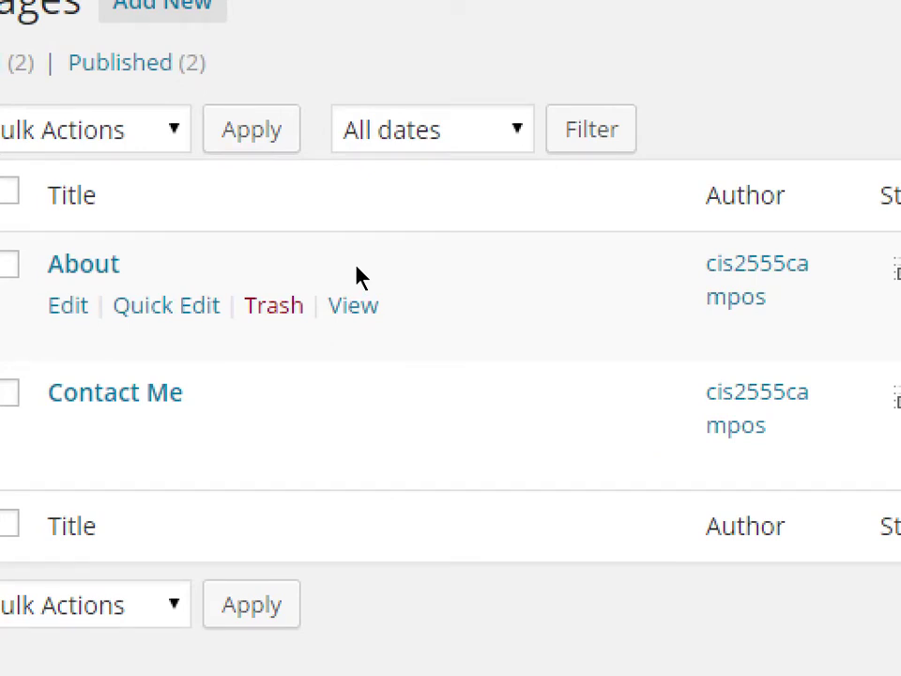
- Set Bulk Actions to Move to Trash, clear all page checkboxes, and focus About's Trash link
{"action": "mouse_move", "coordinate": [72, 238]}
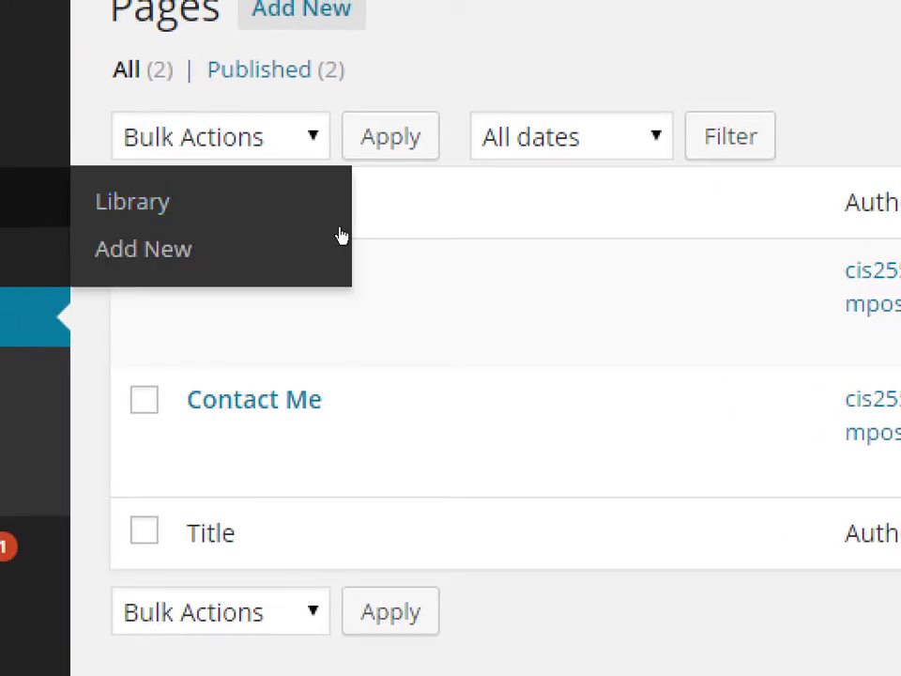
{"action": "mouse_move", "coordinate": [141, 263]}
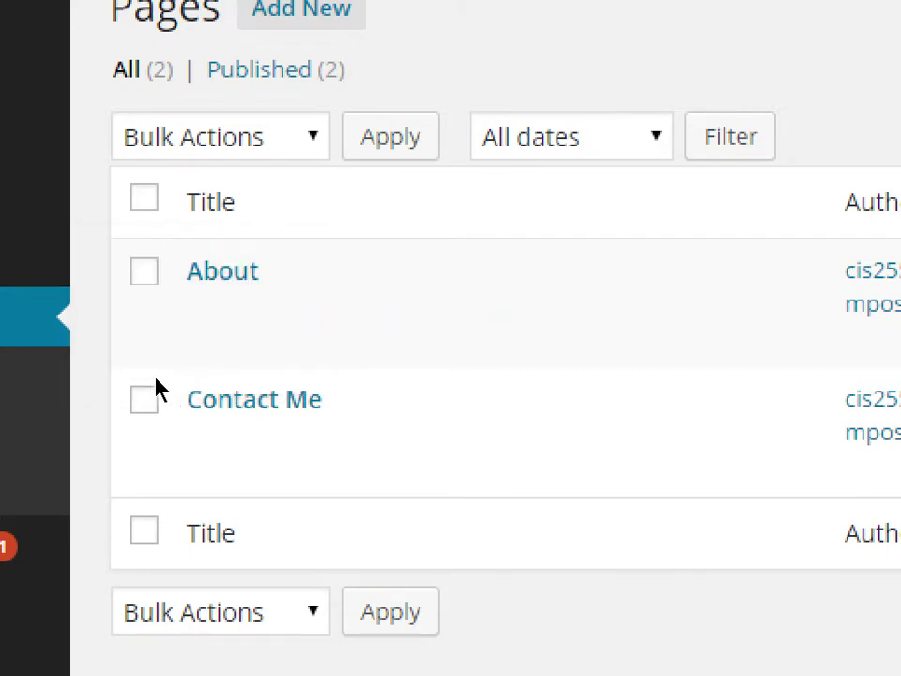
{"action": "mouse_move", "coordinate": [196, 308]}
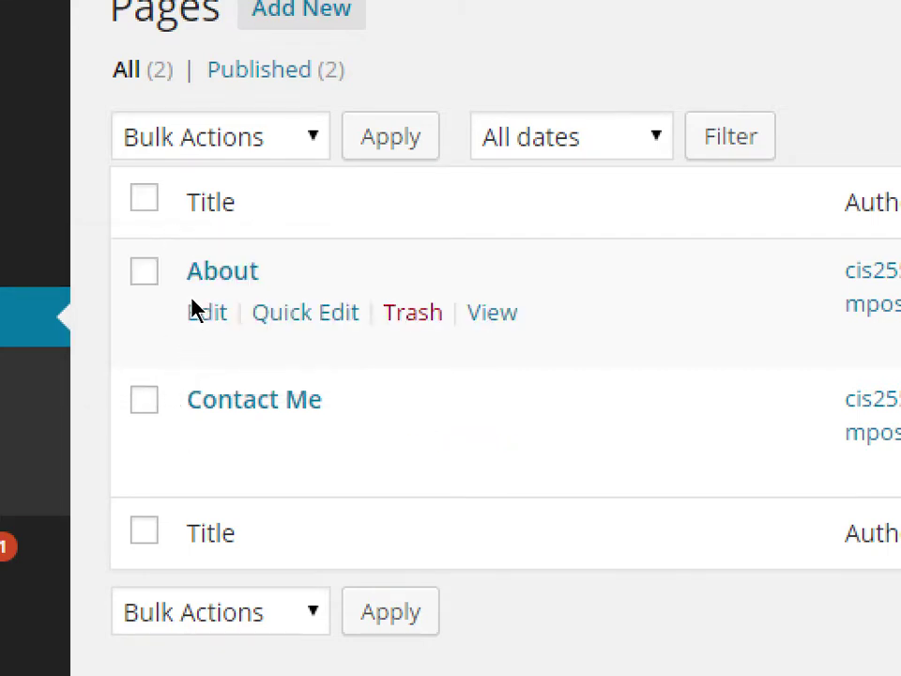
{"action": "left_click", "coordinate": [179, 268]}
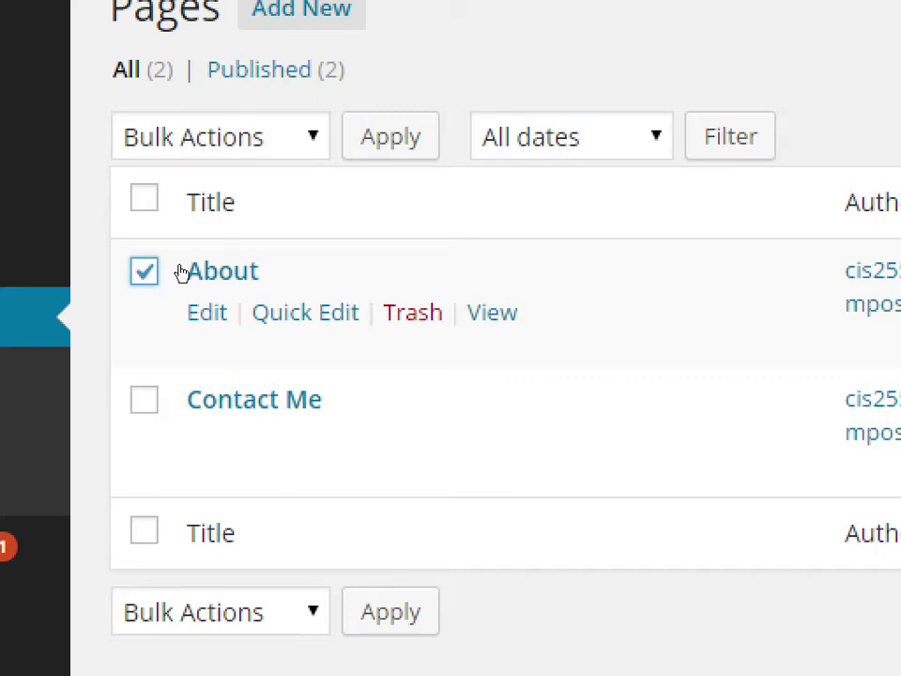
{"action": "key", "text": "shift+Tab"}
{"action": "key", "text": "space"}
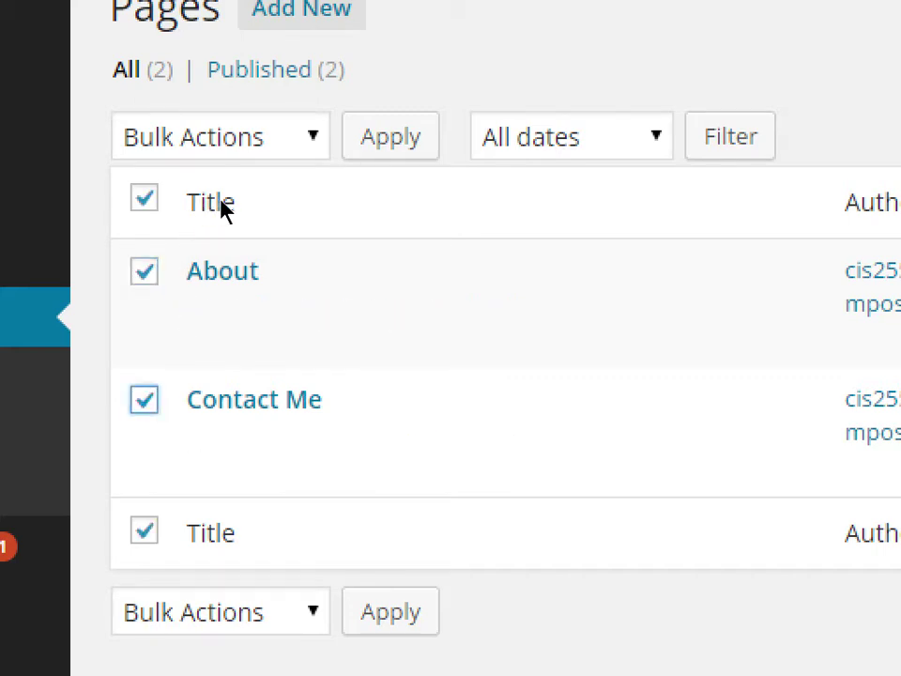
{"action": "key", "text": "alt+Down"}
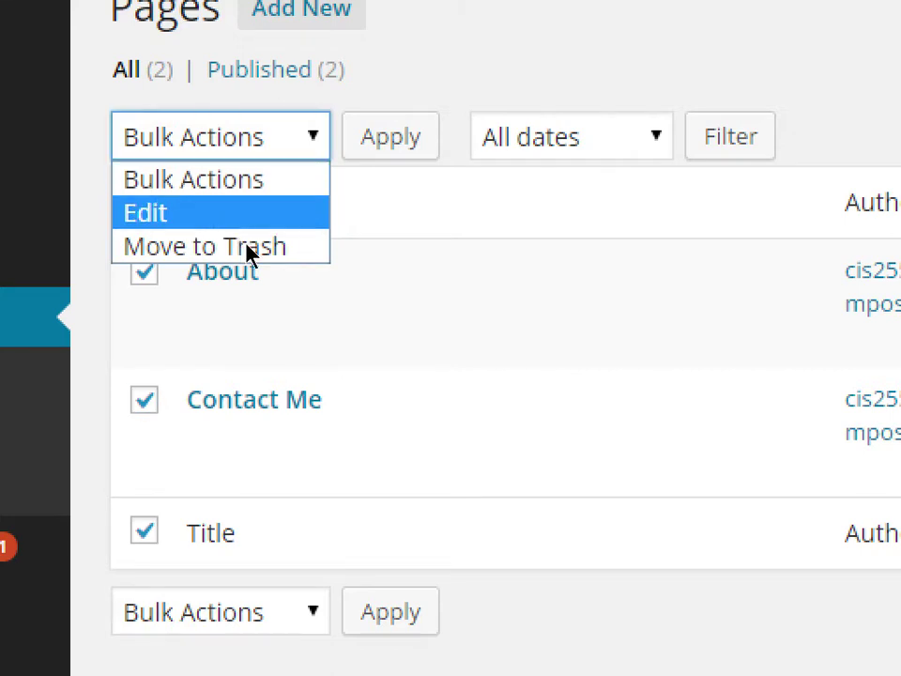
{"action": "left_click", "coordinate": [249, 250]}
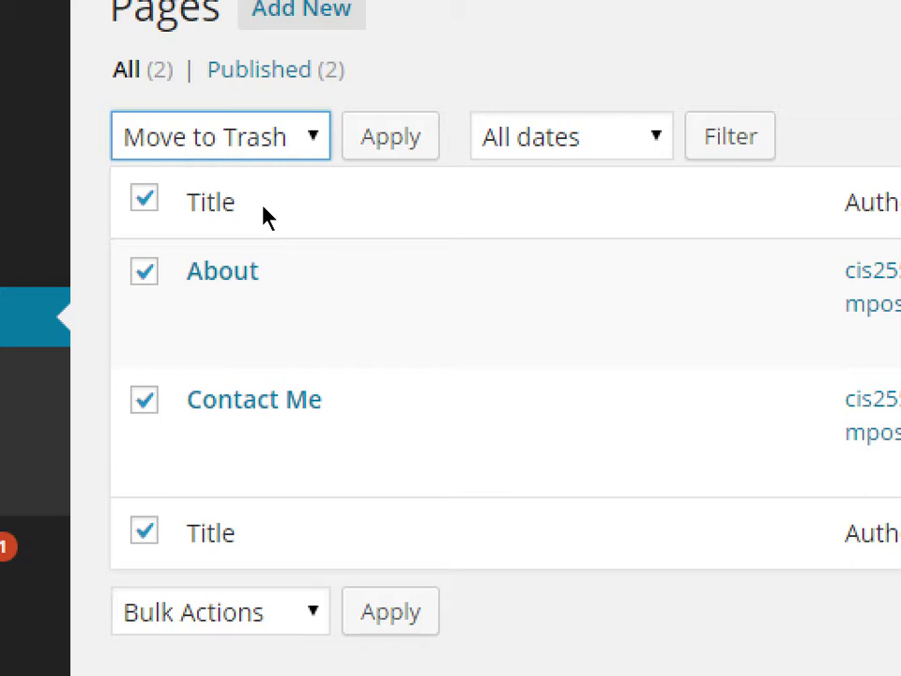
{"action": "left_click", "coordinate": [179, 226]}
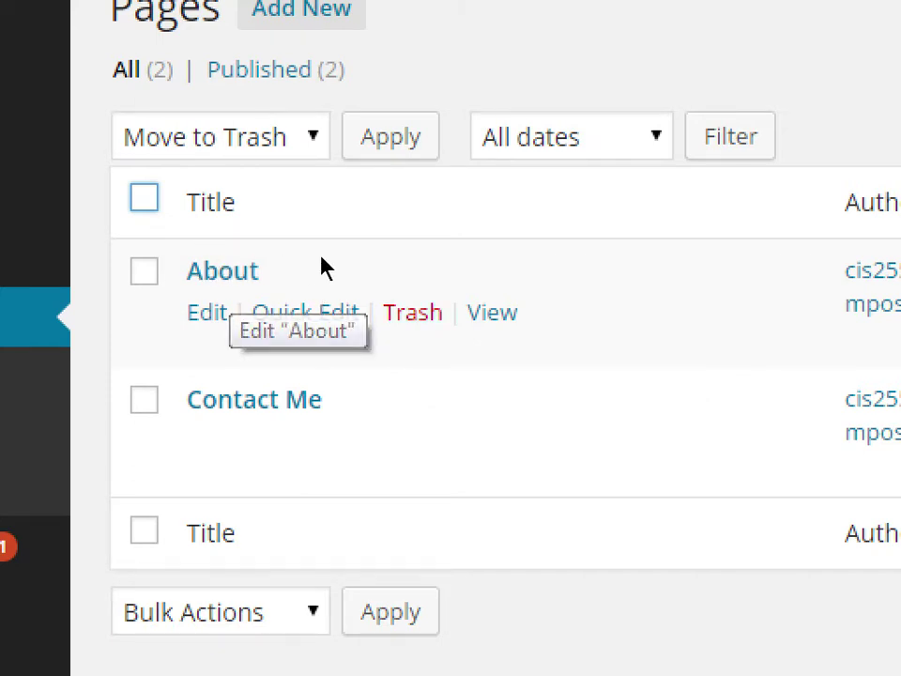
{"action": "key", "text": "Tab"}
{"action": "key", "text": "Tab"}
{"action": "key", "text": "Tab"}
{"action": "key", "text": "Tab"}
{"action": "key", "text": "Tab"}
{"action": "key", "text": "Tab"}
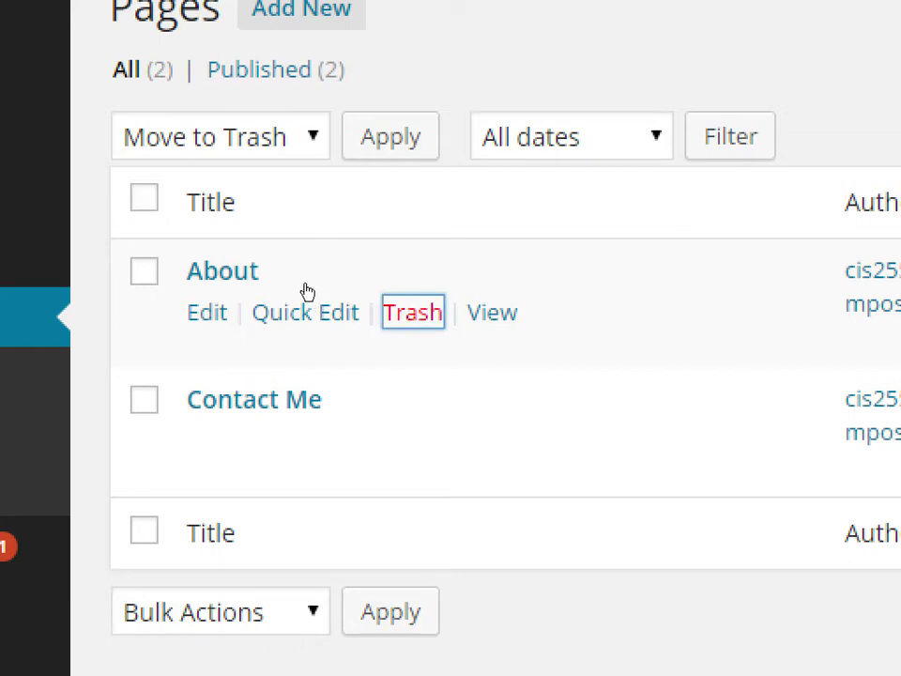
- Trash the About page from the All Pages list
{"action": "key", "text": "Return"}
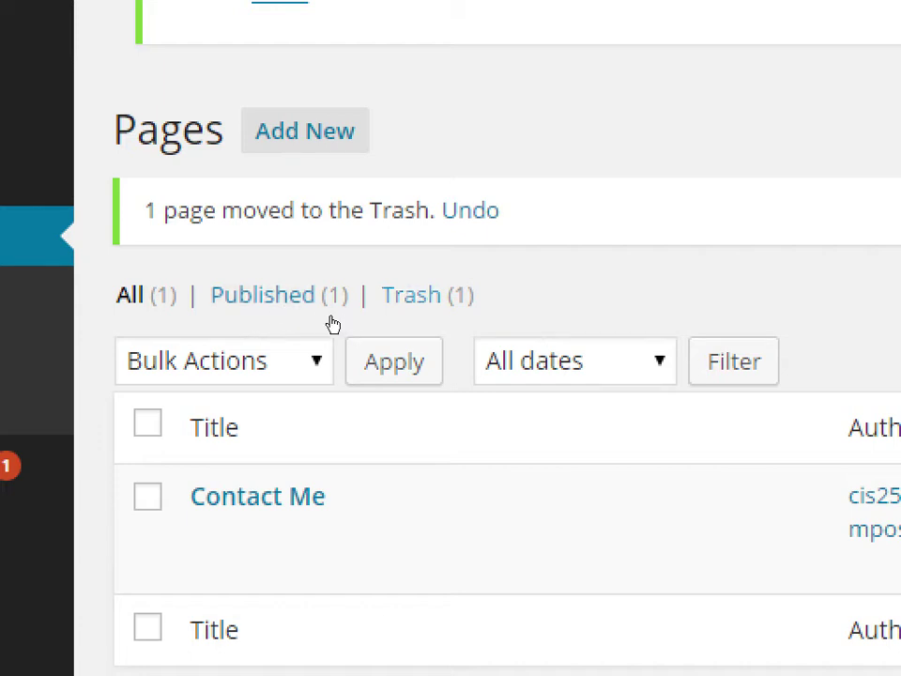
- Check the About page under the Trash (1) filter, then return to All (1) showing Contact Me
{"action": "key", "text": "Tab"}
{"action": "key", "text": "Return"}
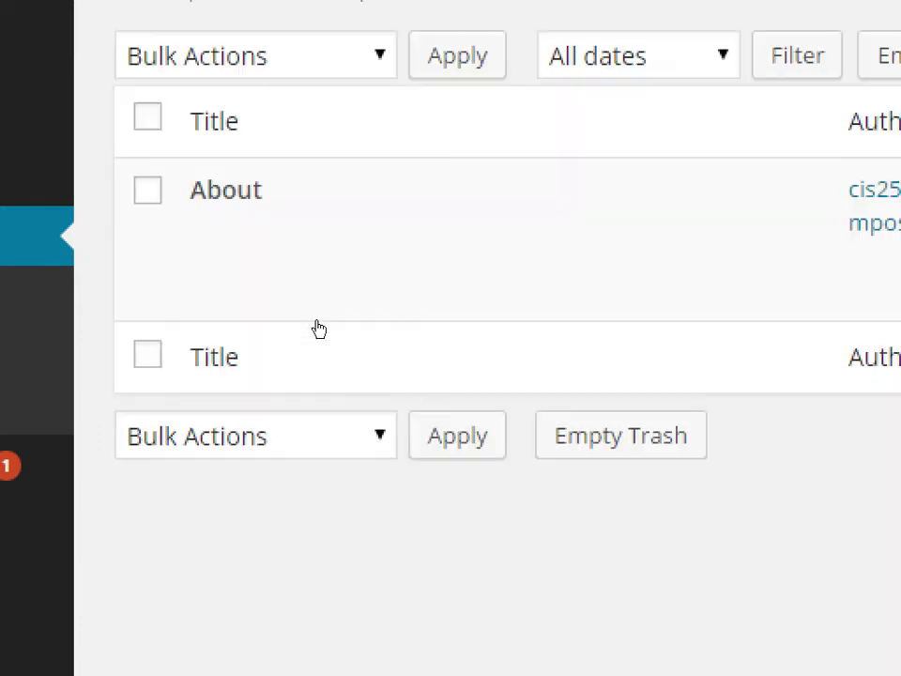
{"action": "mouse_move", "coordinate": [289, 320]}
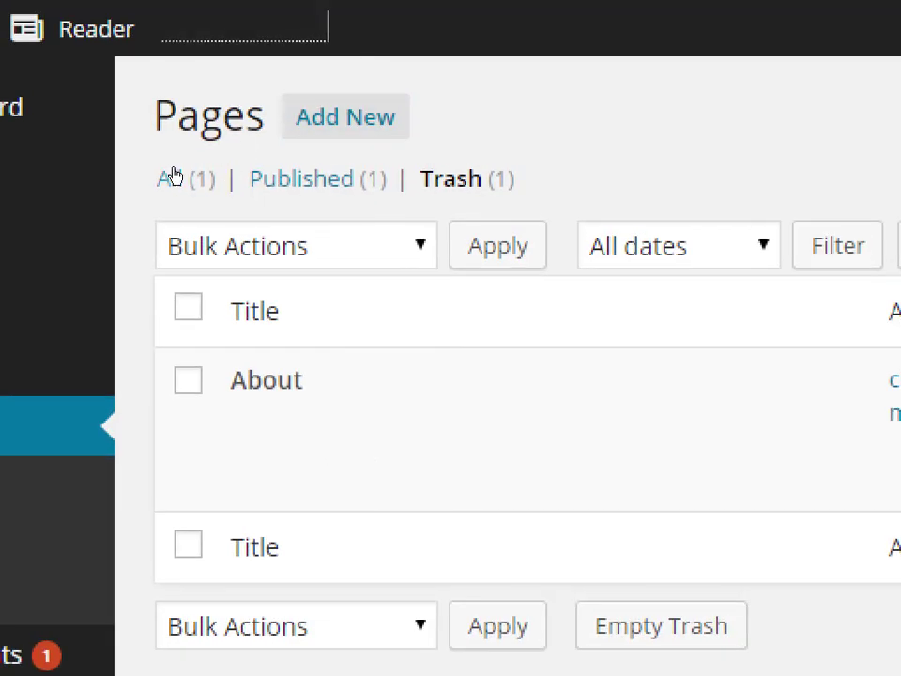
{"action": "left_click", "coordinate": [173, 178]}
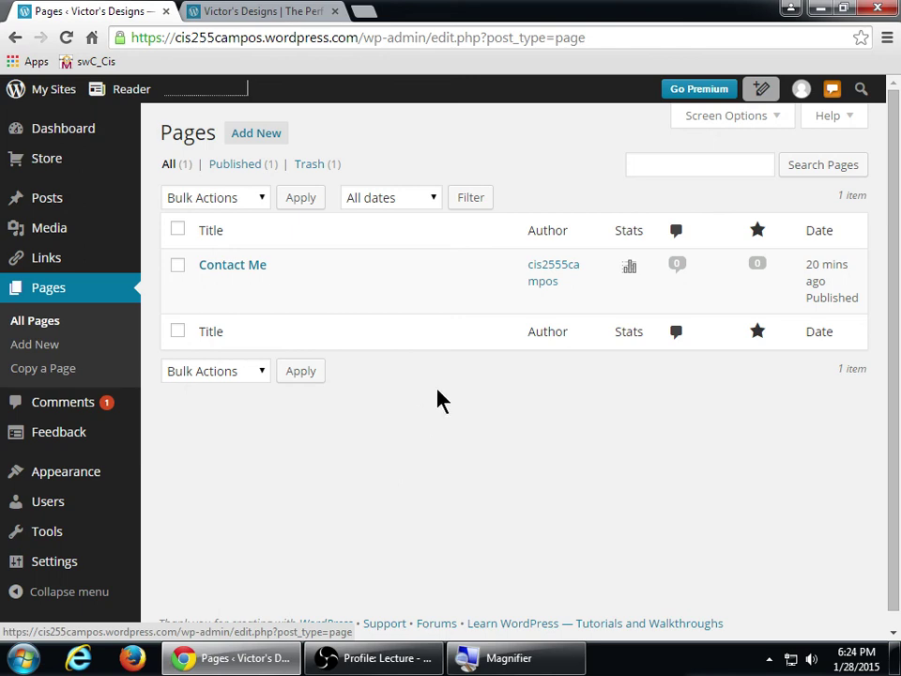
{"action": "left_click", "coordinate": [422, 662]}
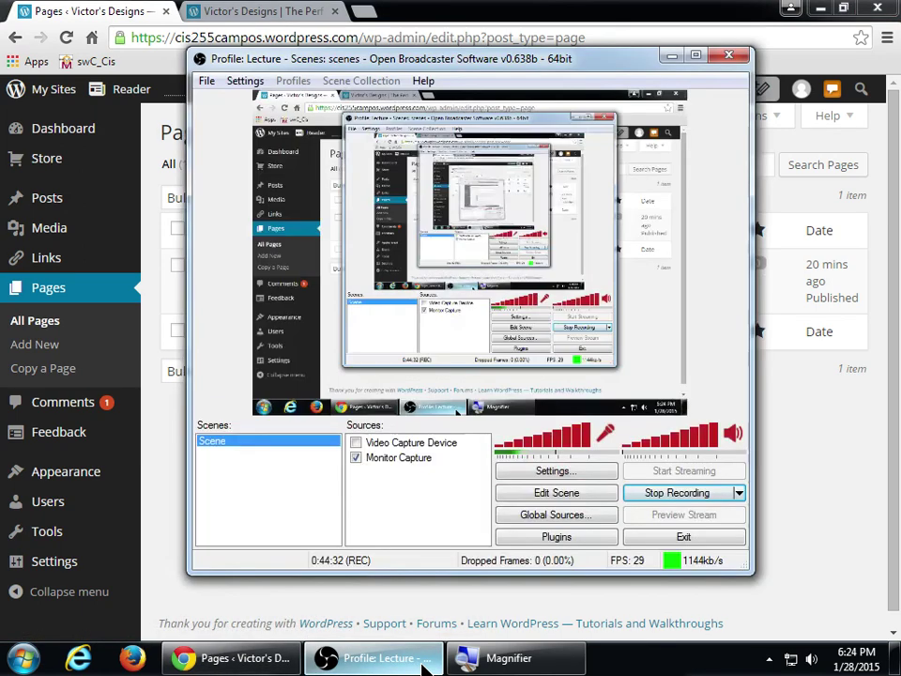